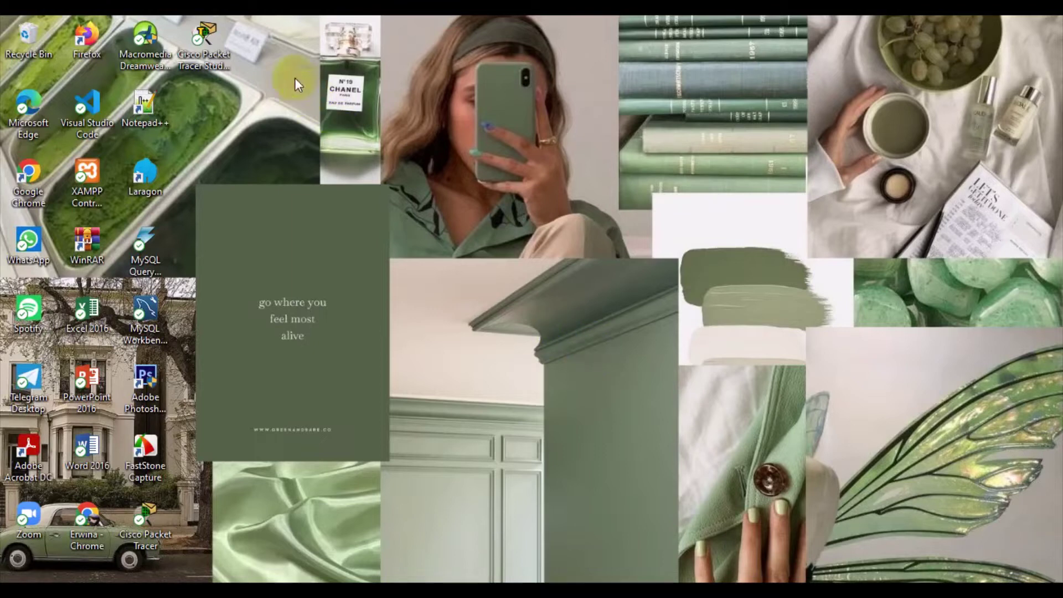
Open Cisco Packet Tracer Student in a maximized window and place two 2950-24 switches side by side, spaced widely apart in the lower workspace.
double_click(210, 39)
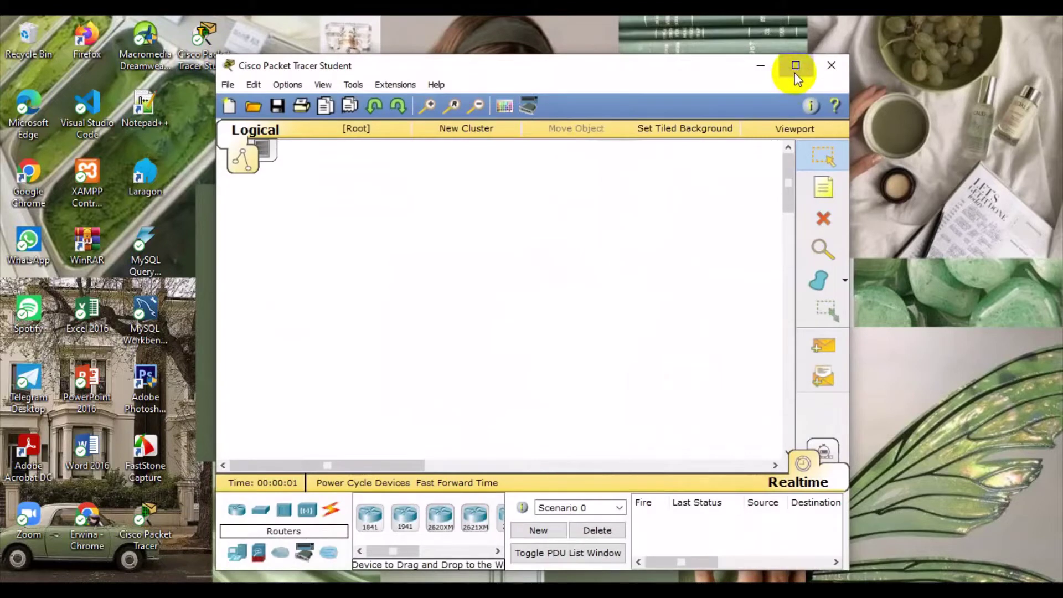
left_click(795, 67)
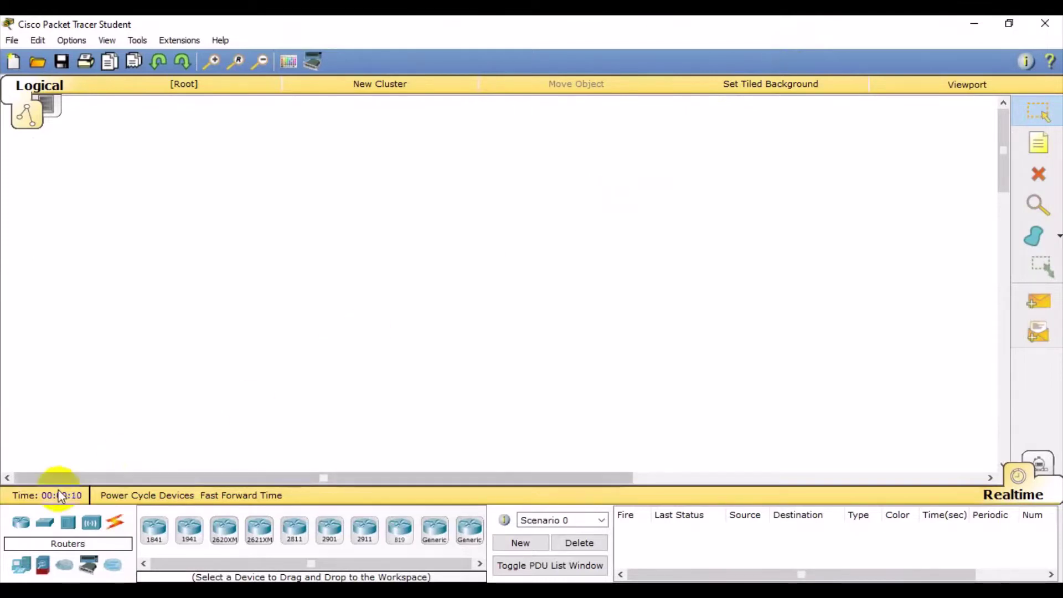
left_click(51, 528)
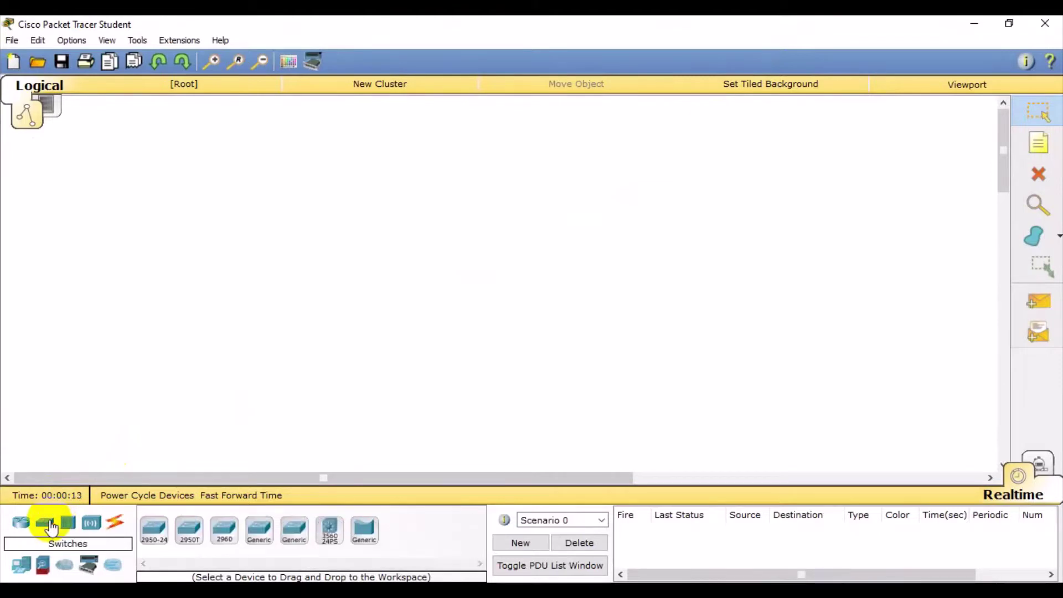
left_click(154, 531)
left_click(228, 408)
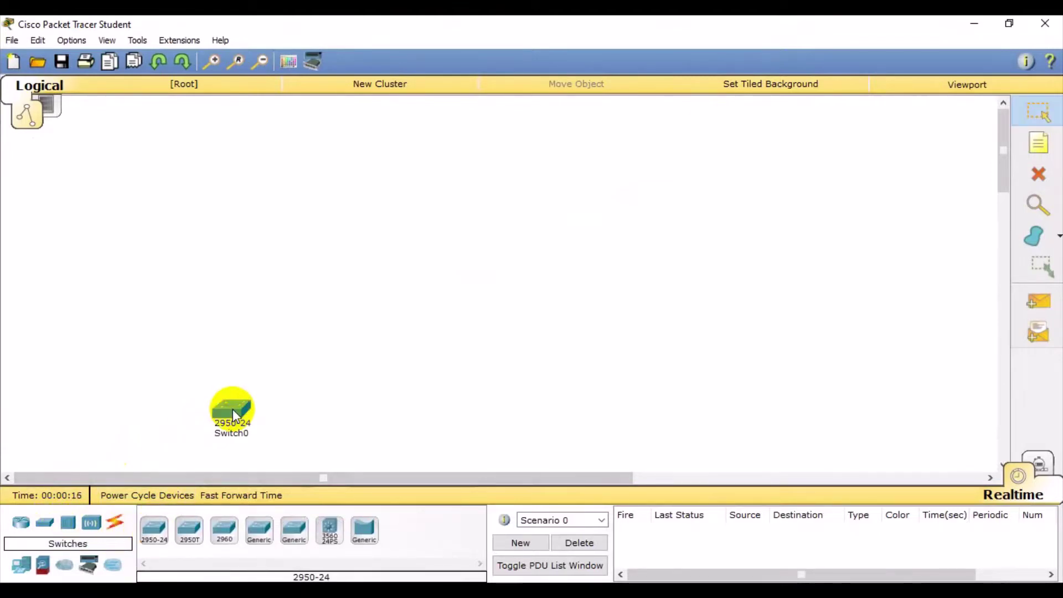
left_click(154, 530)
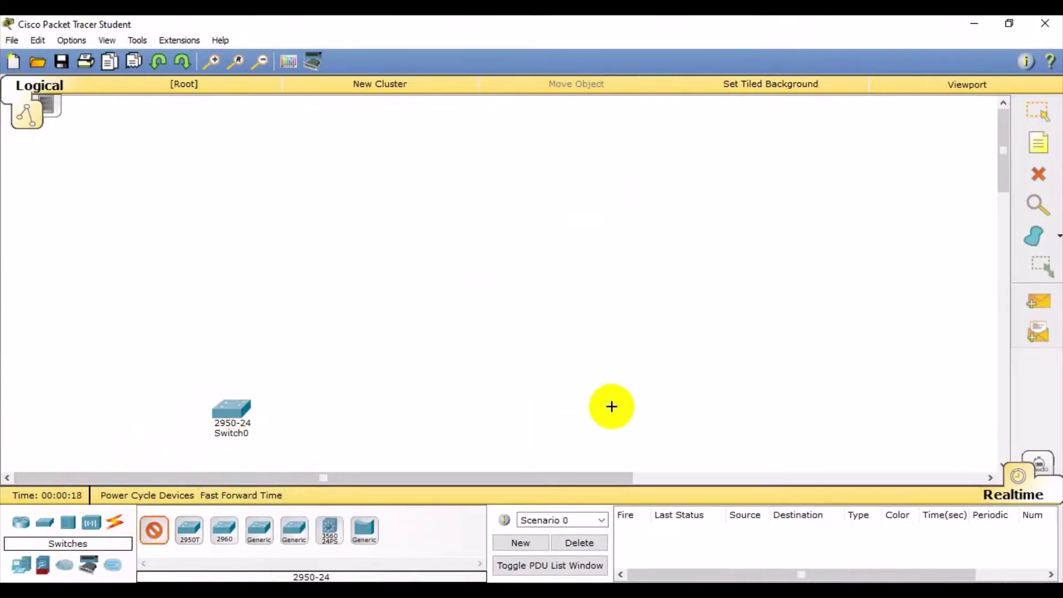
left_click(645, 408)
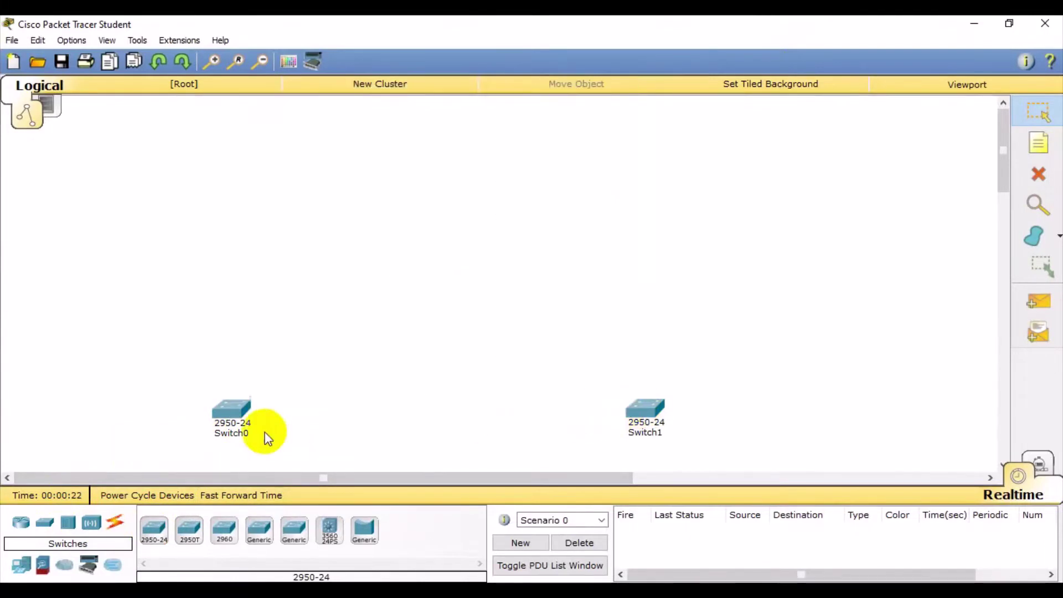
Place four generic PCs (PC-PT) in an arc above Switch0.
left_click(24, 564)
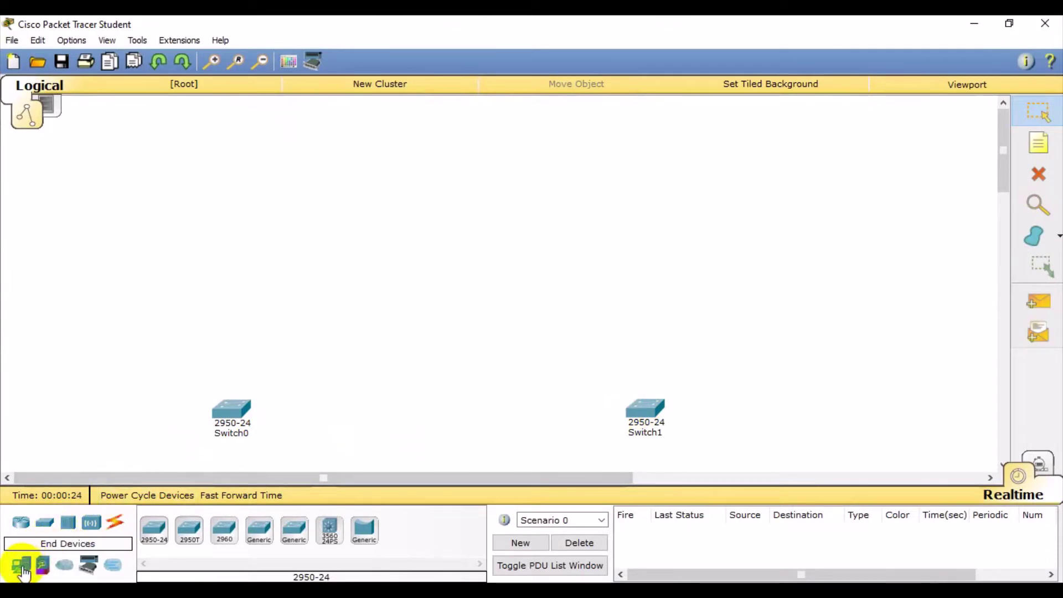
left_click(23, 568)
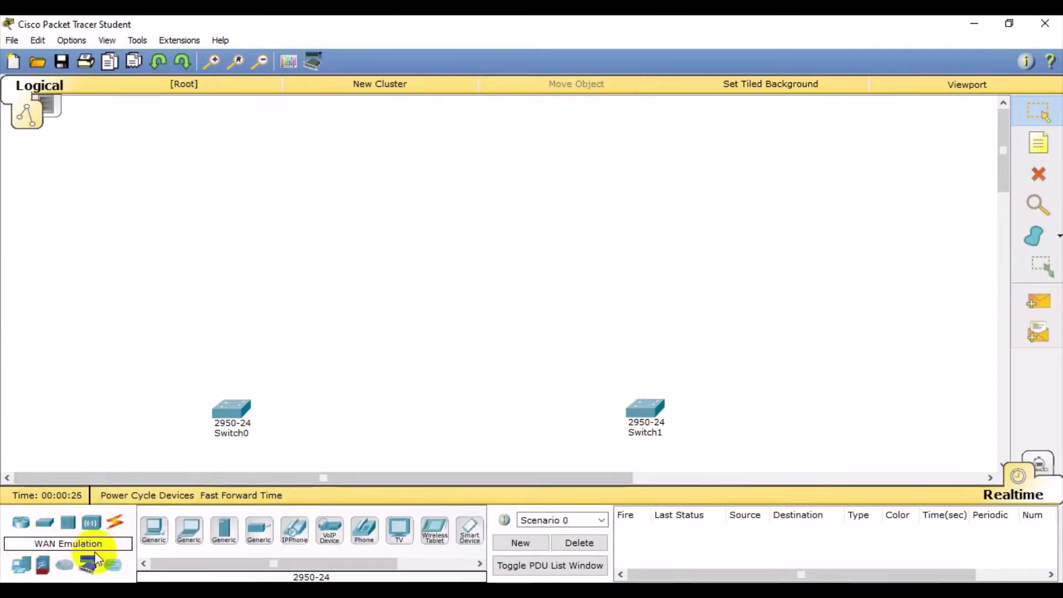
left_click(155, 533)
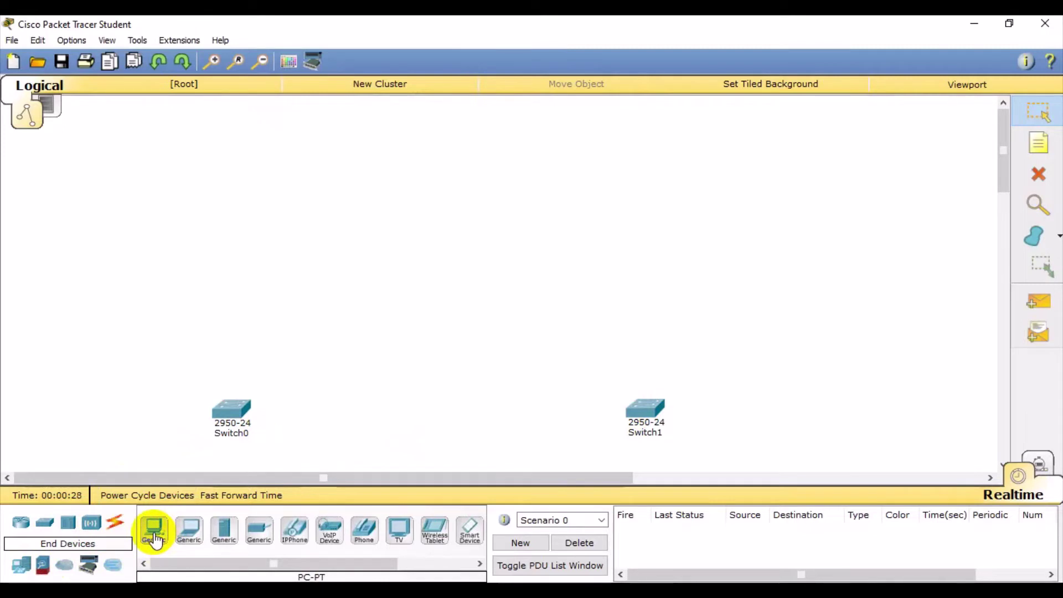
left_click(154, 535)
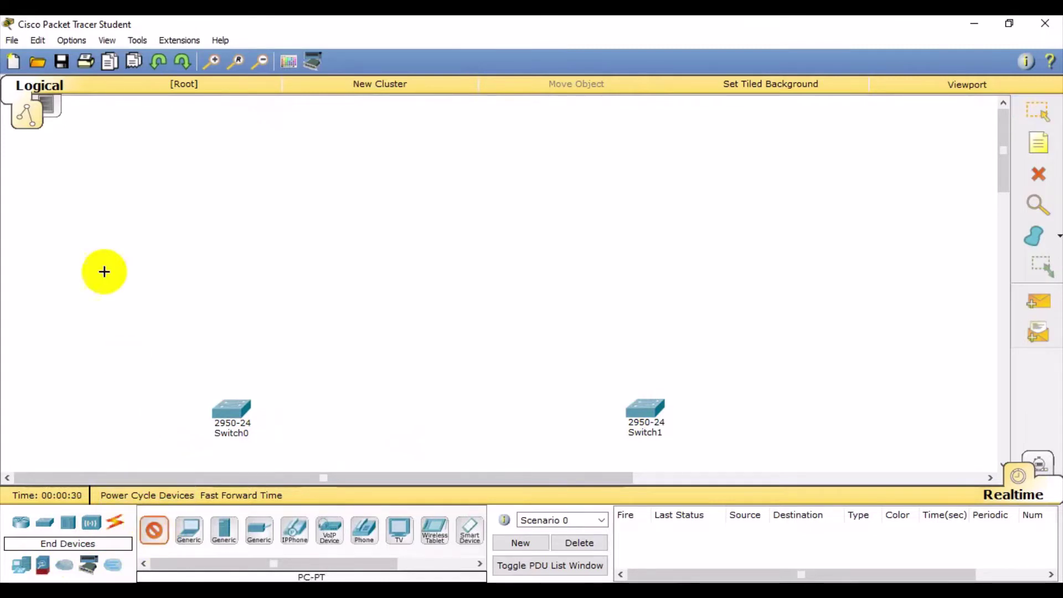
left_click(77, 229)
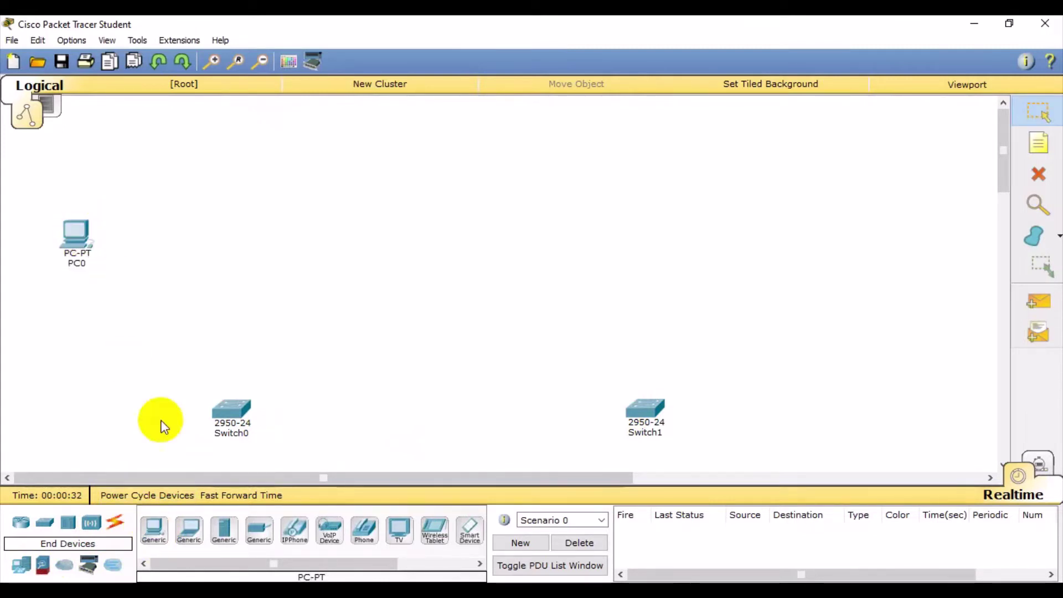
left_click(160, 529)
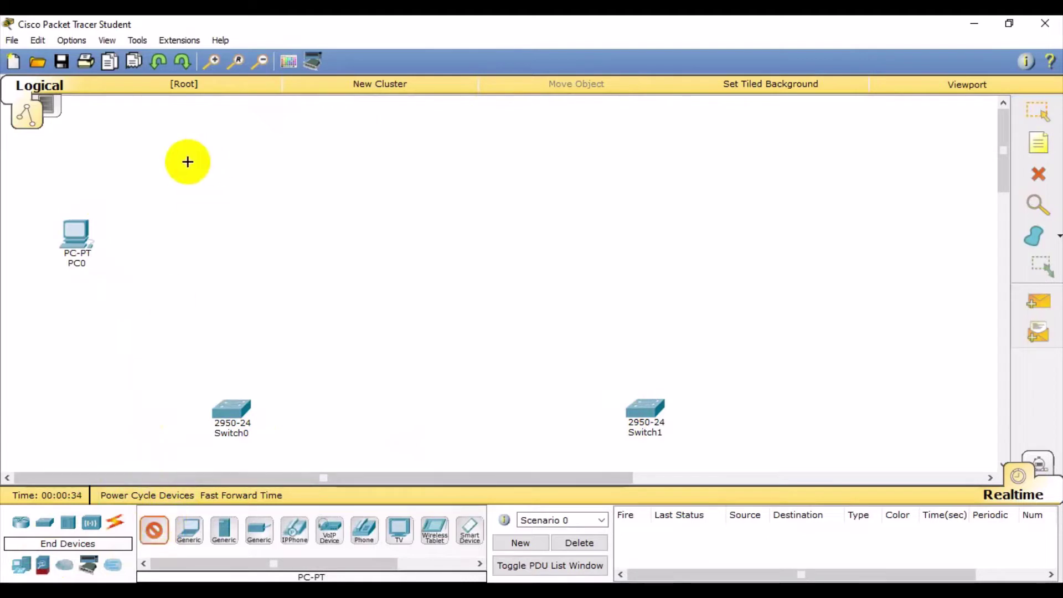
left_click(168, 160)
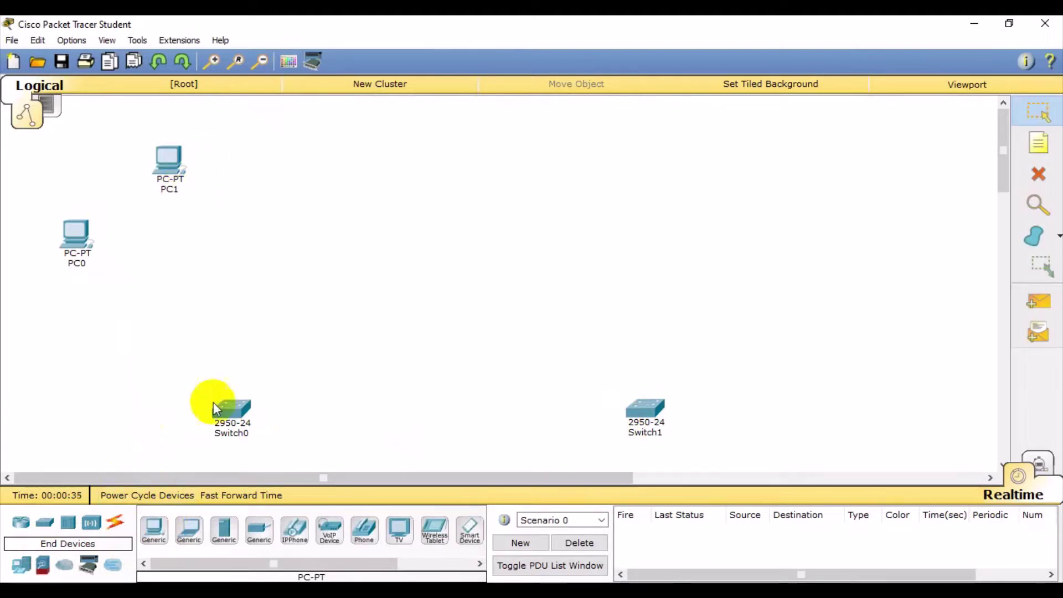
left_click(154, 528)
left_click(284, 159)
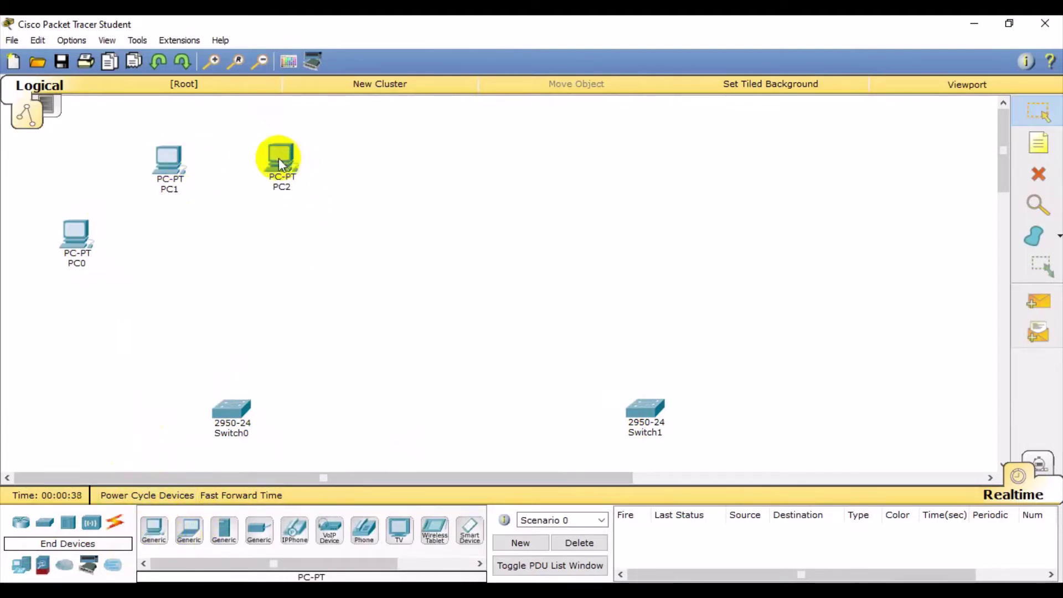
left_click(161, 532)
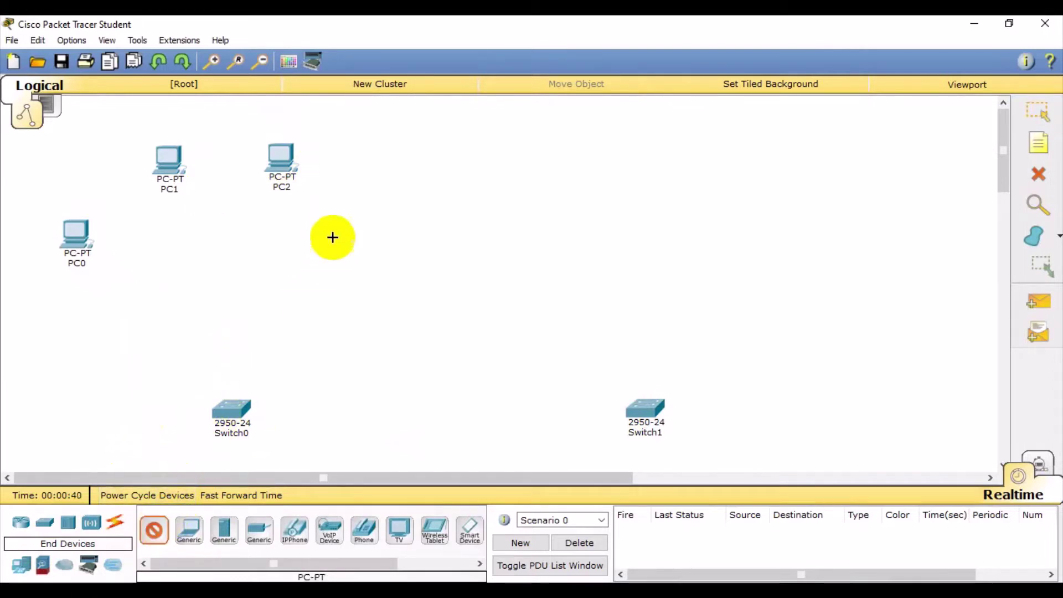
left_click(367, 236)
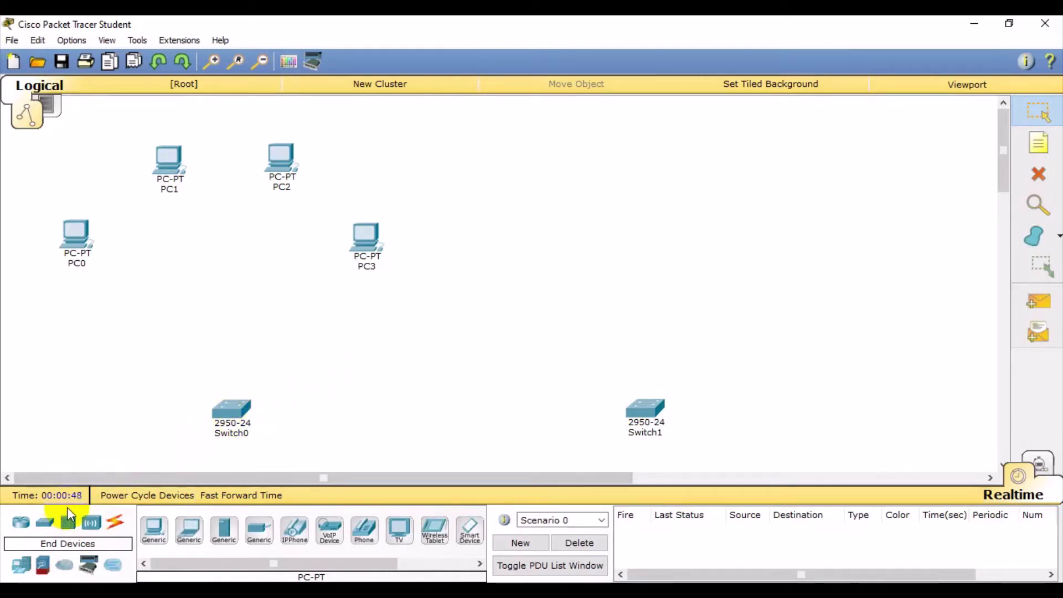
Place a generic wireless access point (AccessPoint-PT) directly above Switch1.
left_click(88, 526)
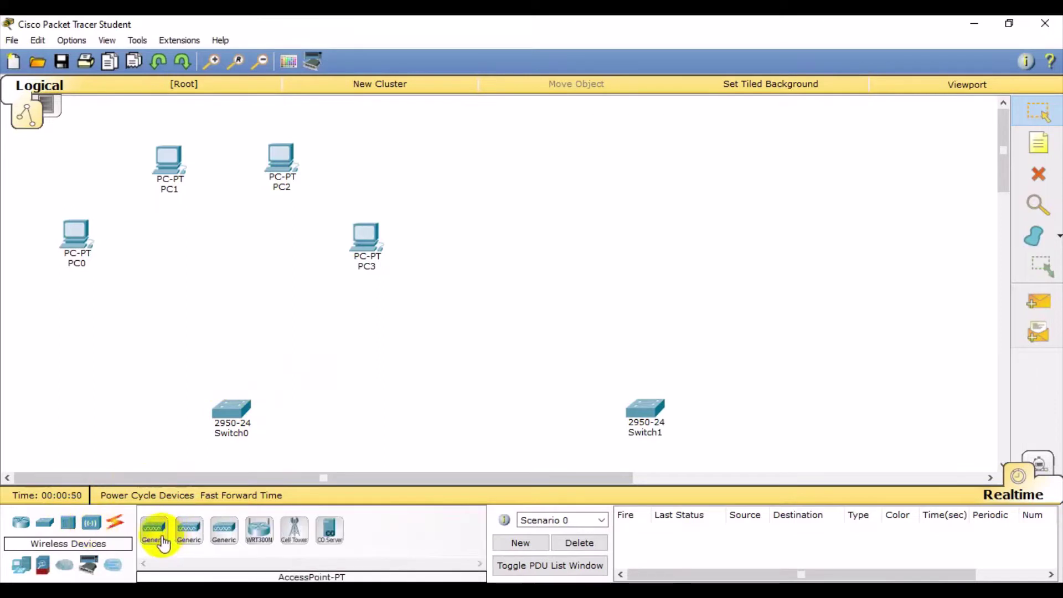
left_click(156, 533)
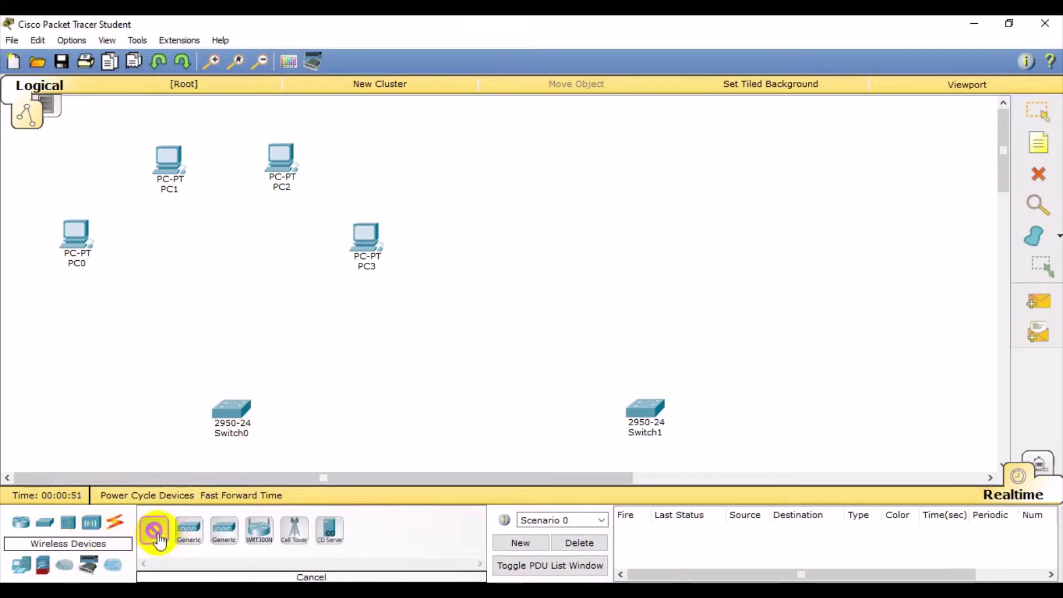
left_click(645, 326)
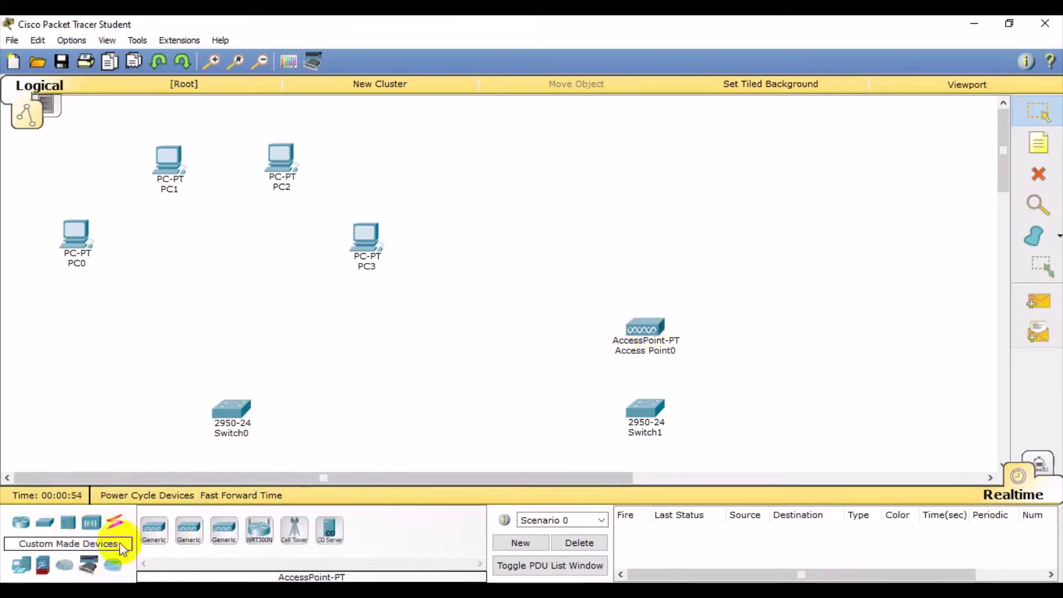
Place three SMARTPHONE-PT devices in an arc above Access Point0 and shift the third one slightly downward.
left_click(20, 564)
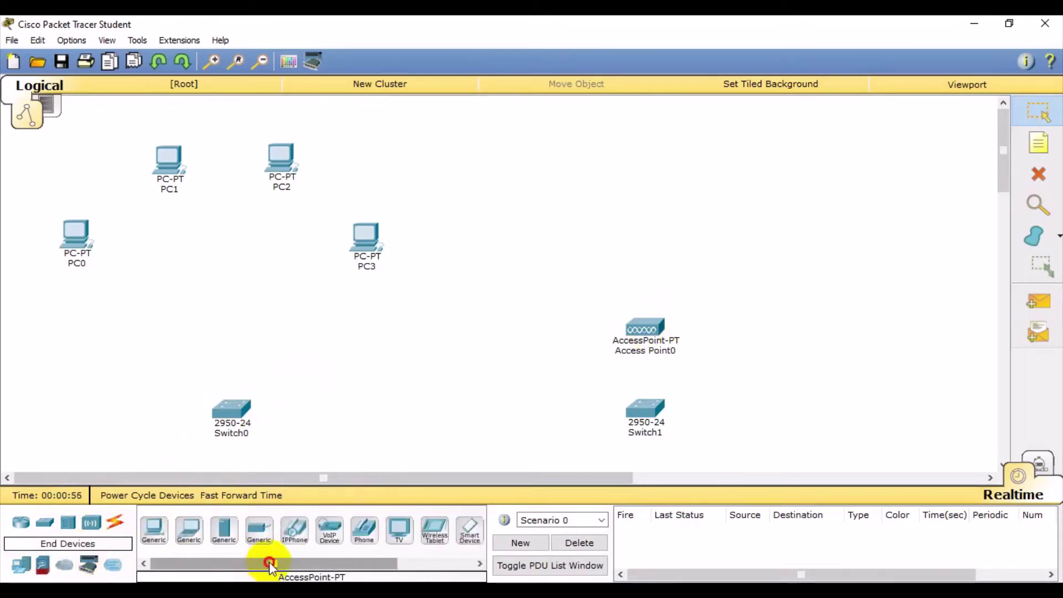
left_click_drag(268, 563, 407, 567)
left_click(363, 530)
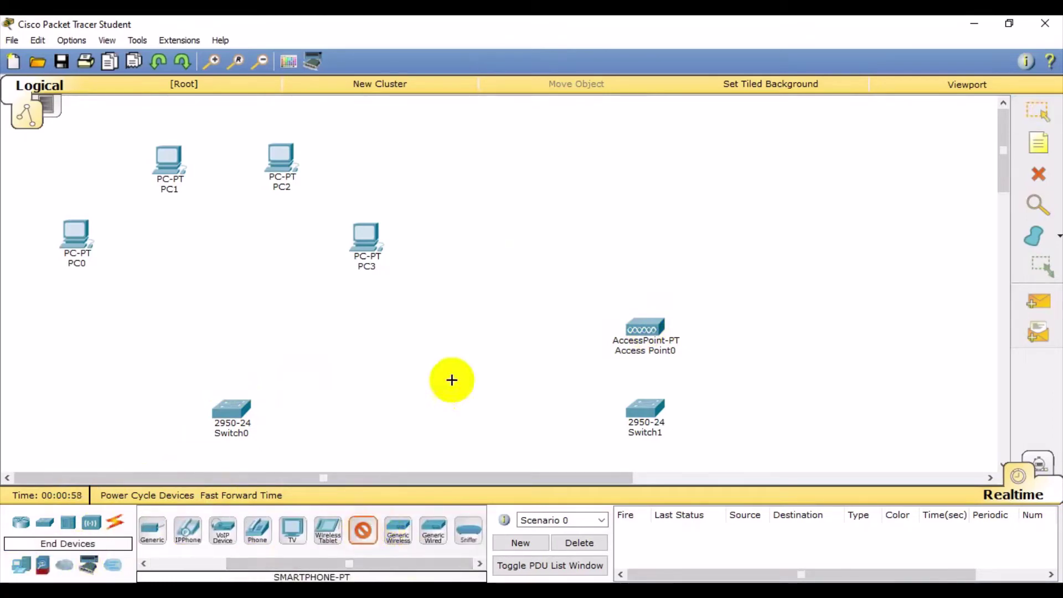
left_click(542, 220)
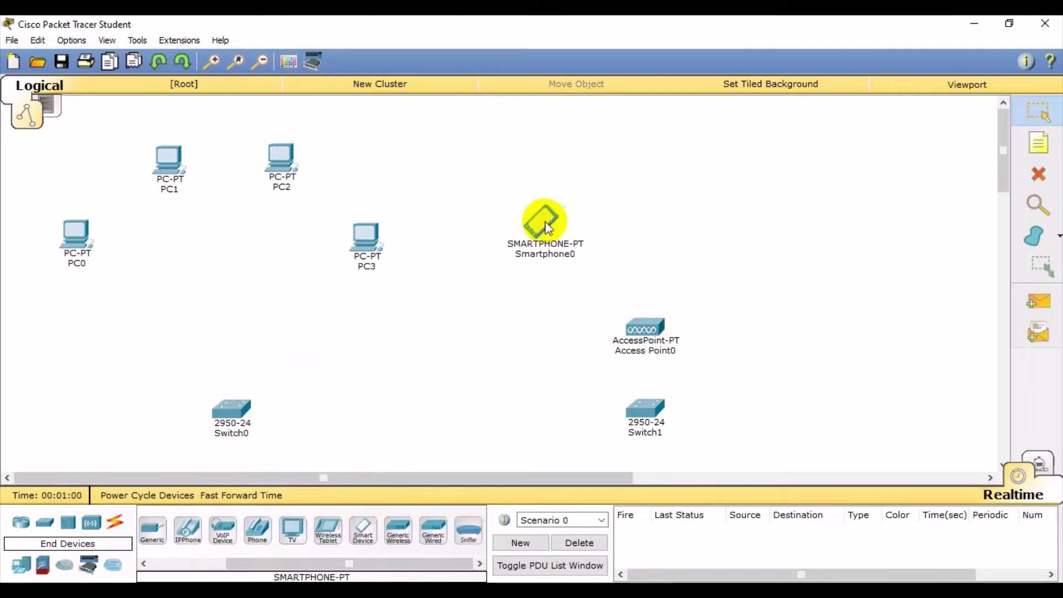
left_click(363, 529)
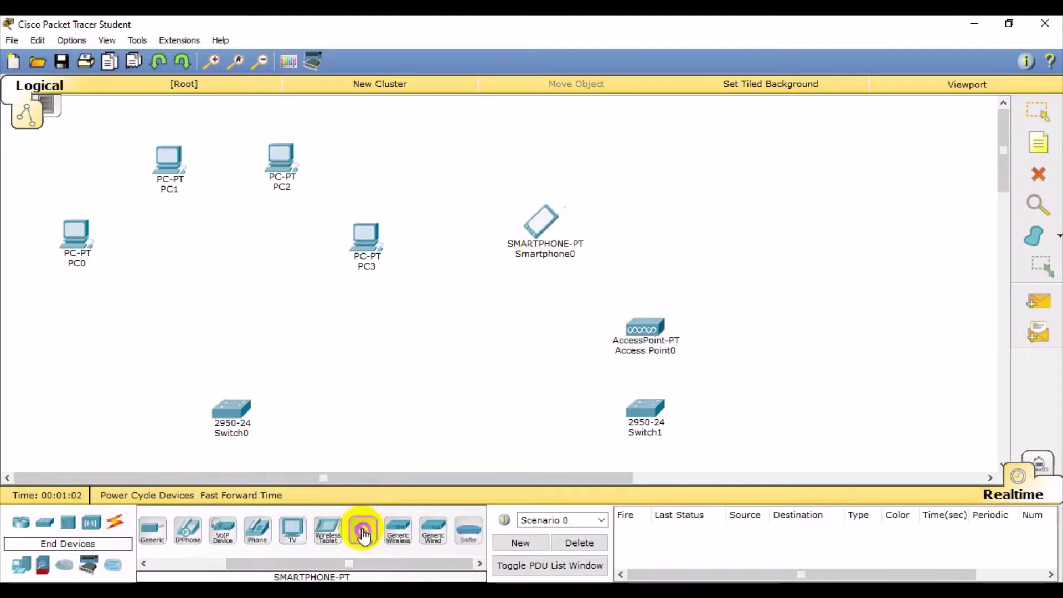
left_click(650, 160)
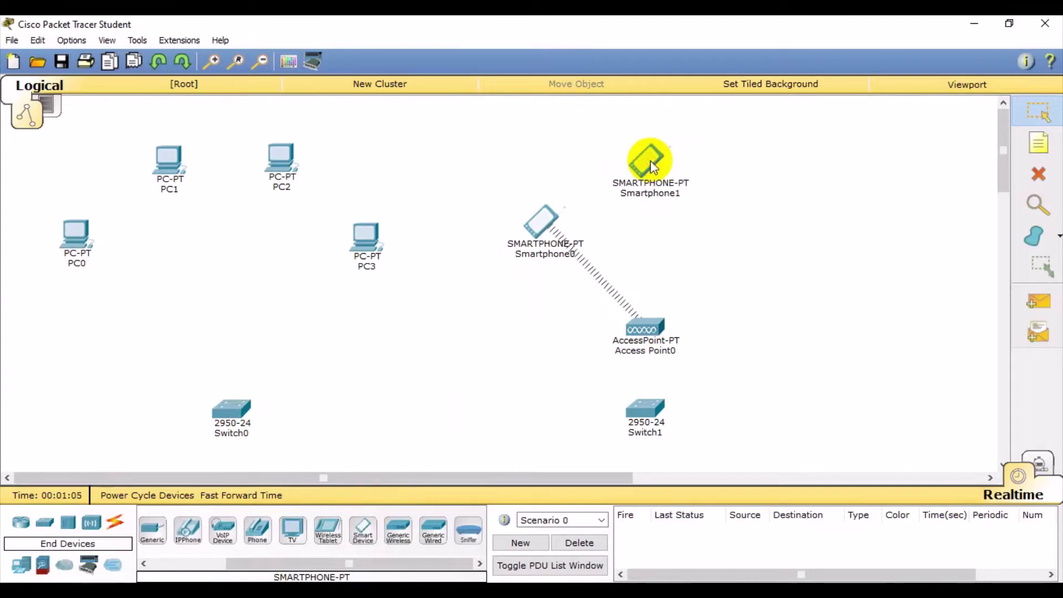
left_click(363, 531)
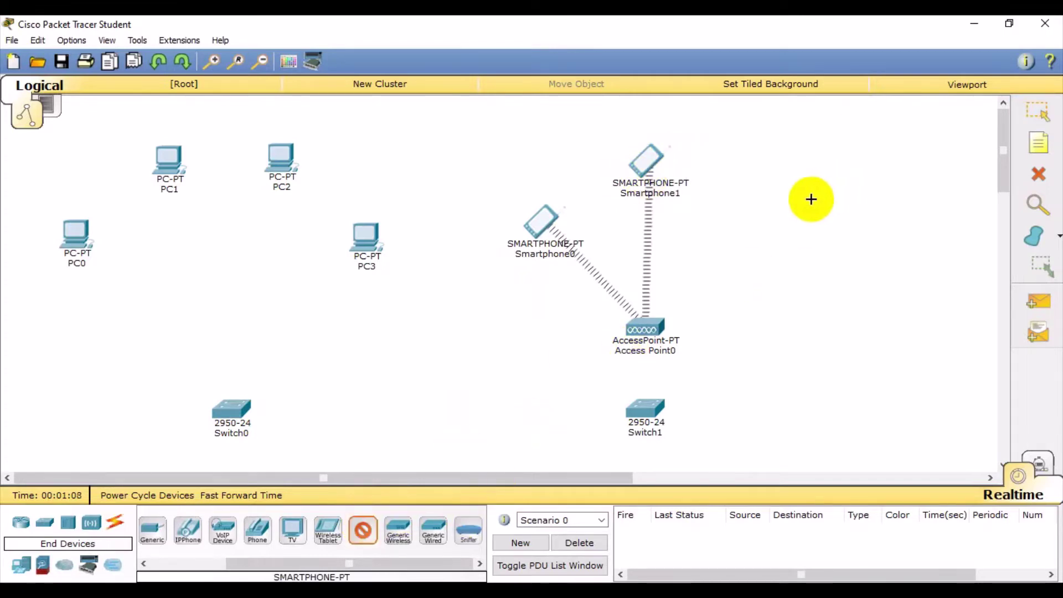
left_click(779, 194)
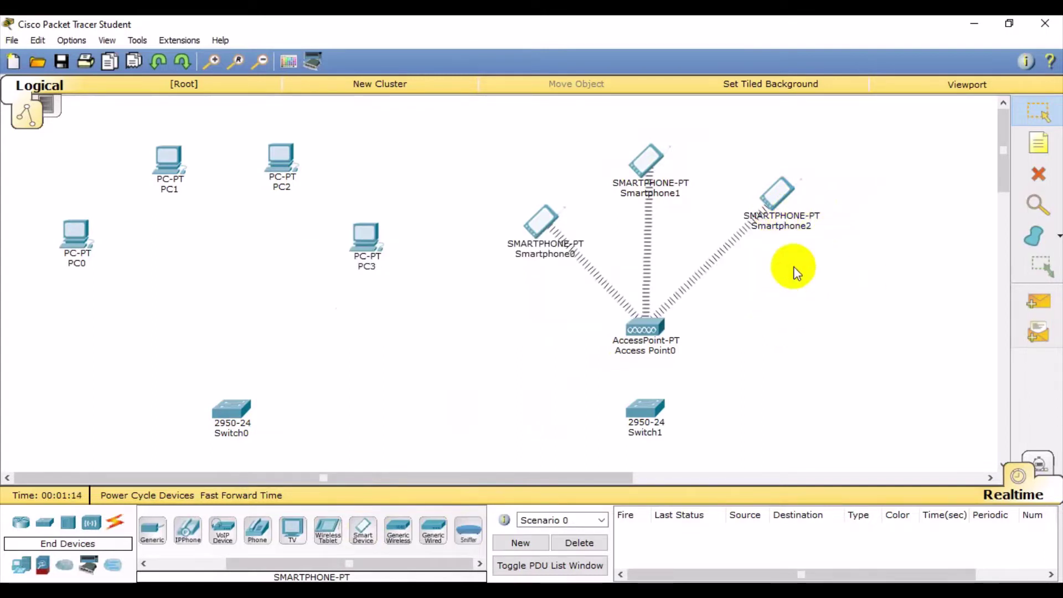
left_click_drag(782, 188, 779, 207)
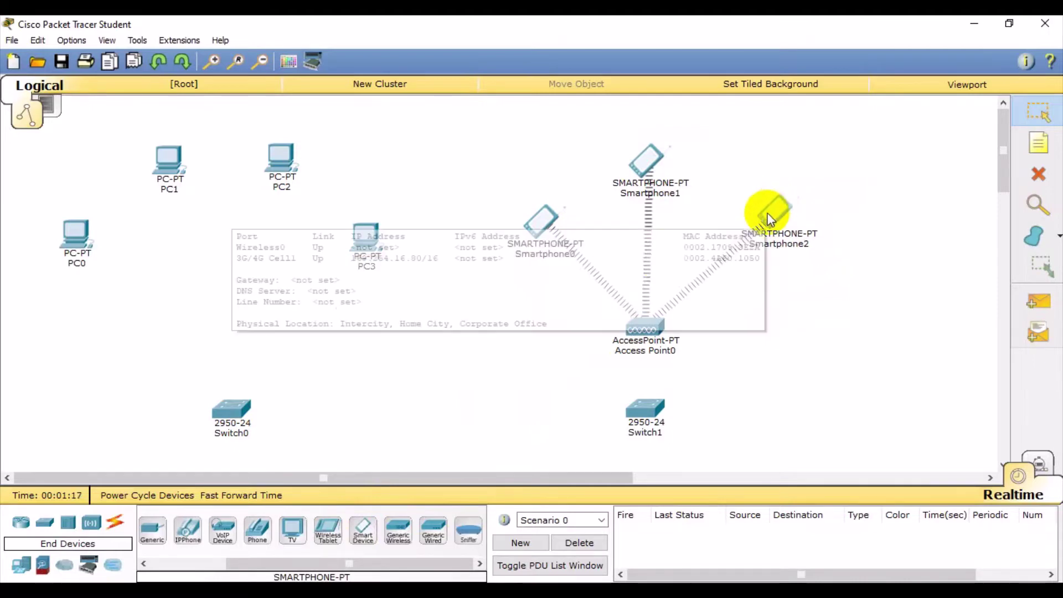
Connect PC0 to FastEthernet0/1 on Switch0 with a Copper Straight-Through cable.
left_click(119, 521)
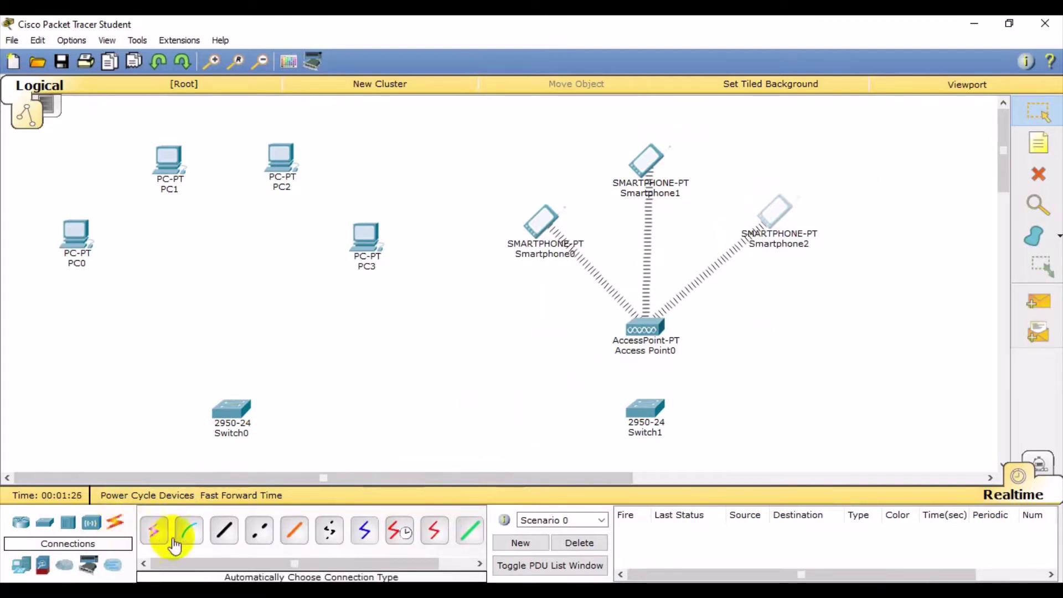
left_click(224, 533)
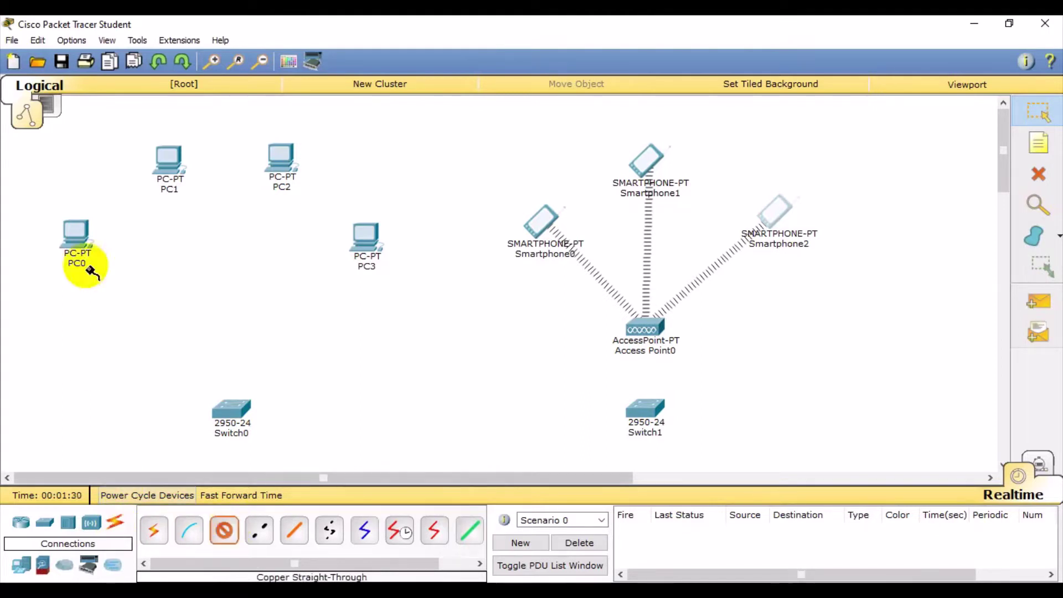
left_click(75, 242)
left_click(87, 265)
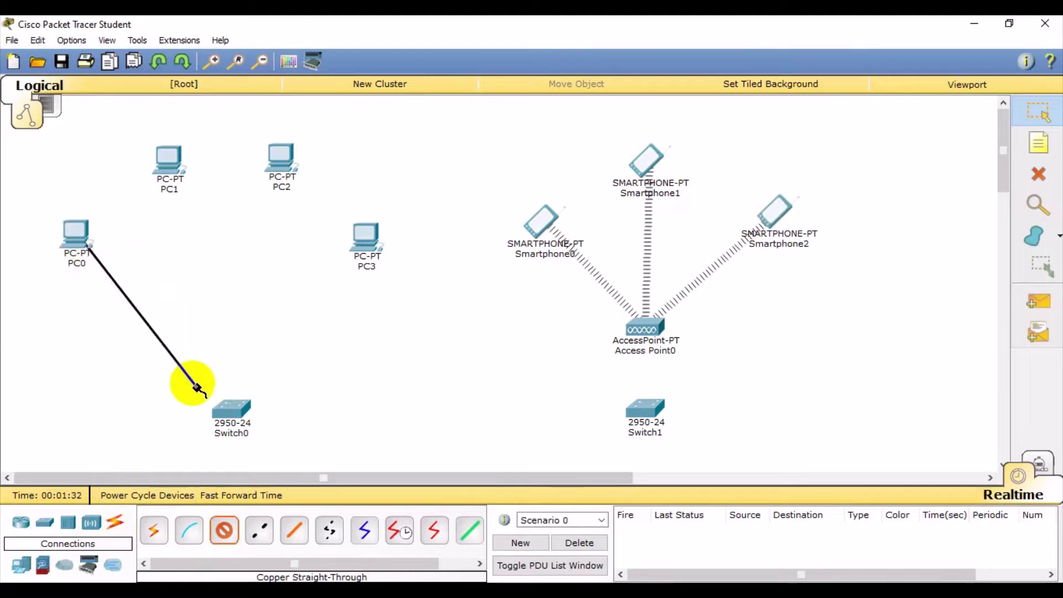
left_click(228, 409)
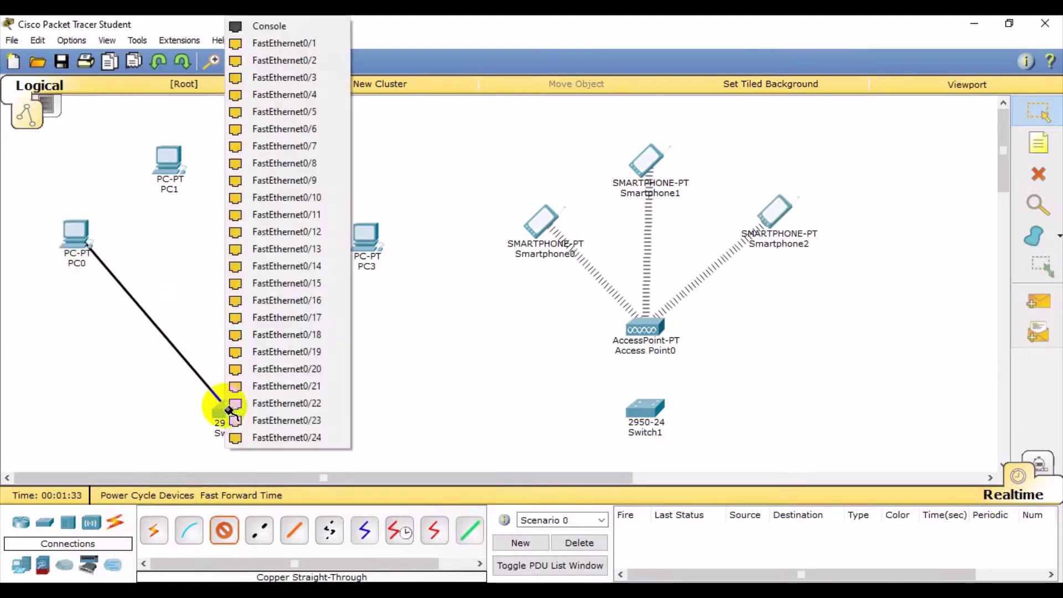
left_click(272, 43)
Connect PC1 to FastEthernet0/2 on Switch0 with a Copper Straight-Through cable.
left_click(227, 528)
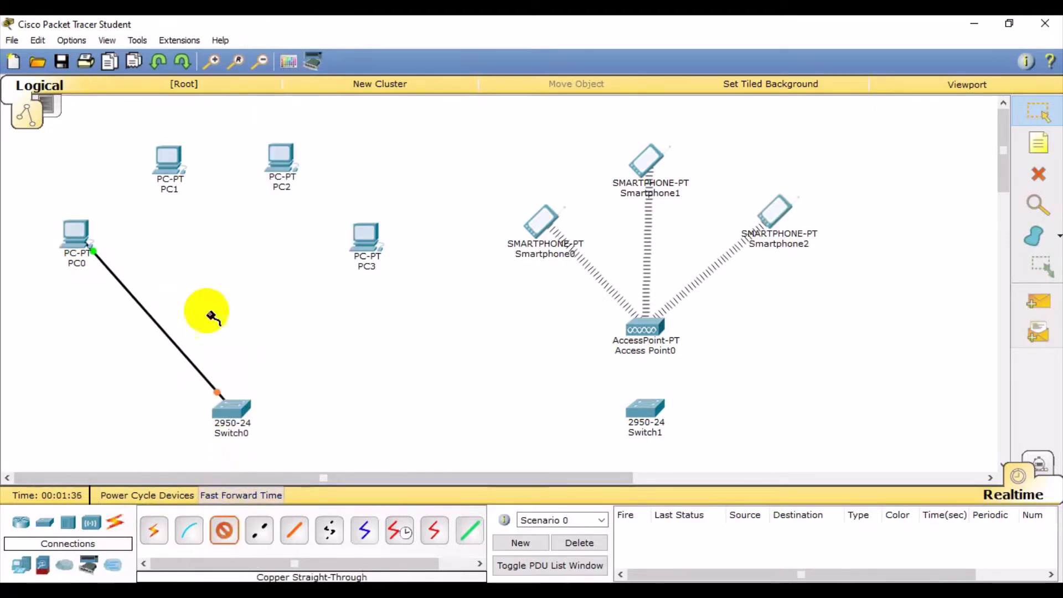
left_click(172, 165)
left_click(185, 190)
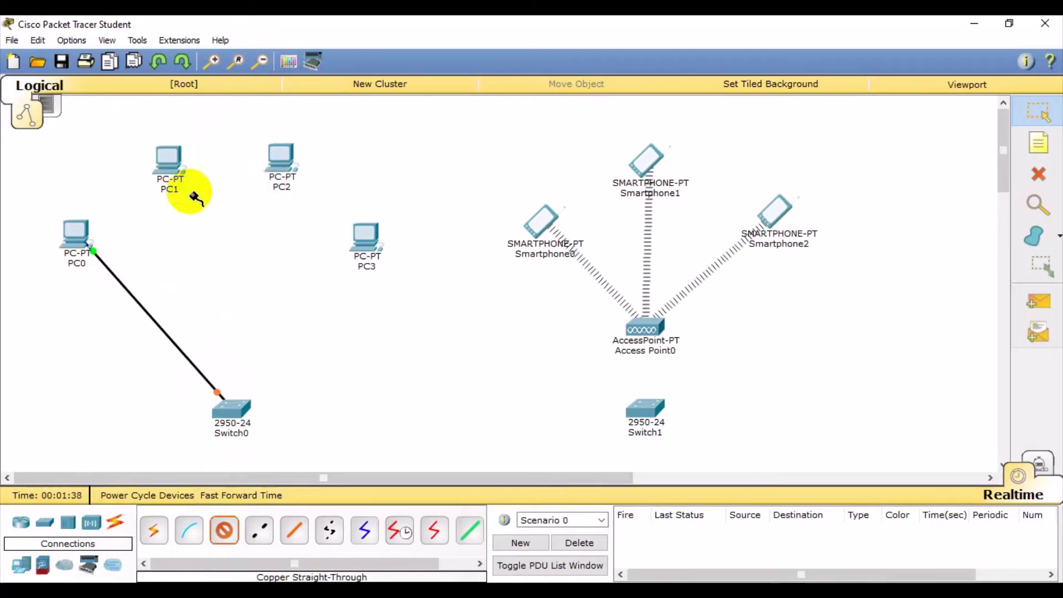
left_click(231, 410)
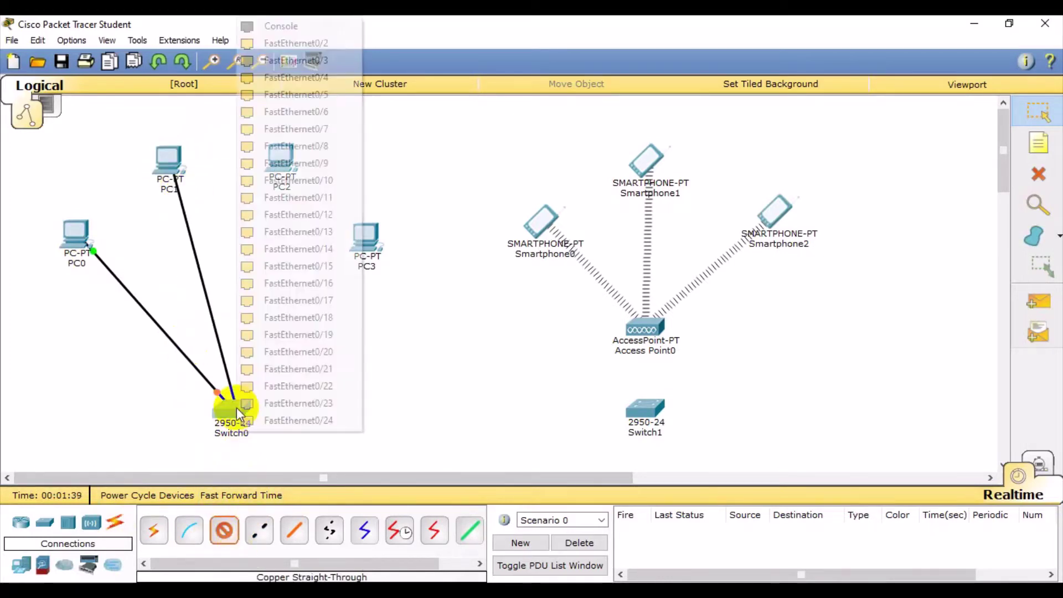
left_click(283, 44)
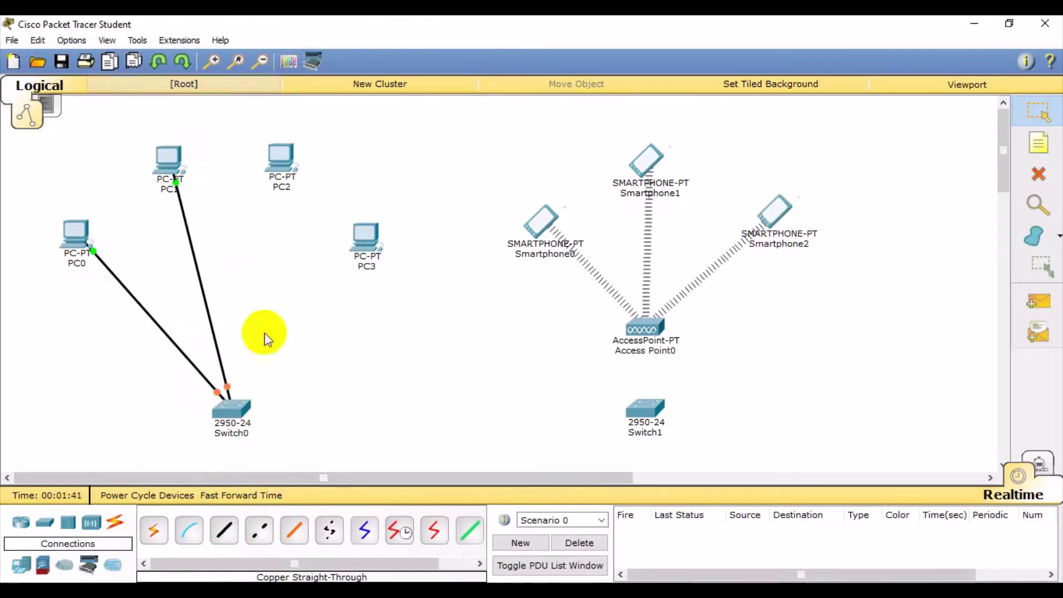
Connect PC2 to FastEthernet0/3 on Switch0 with a Copper Straight-Through cable.
left_click(226, 531)
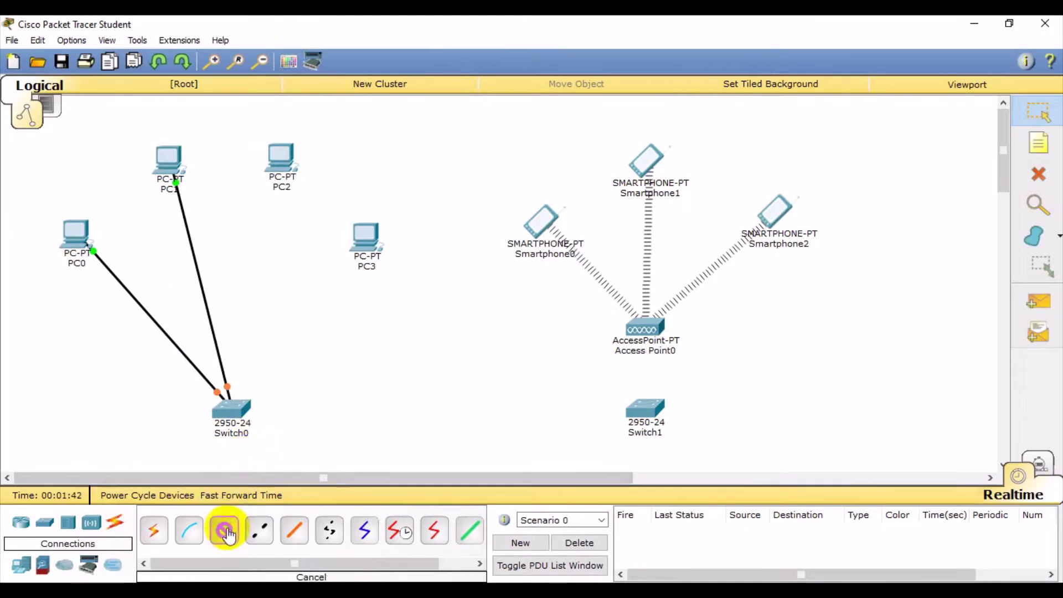
left_click(277, 163)
left_click(300, 192)
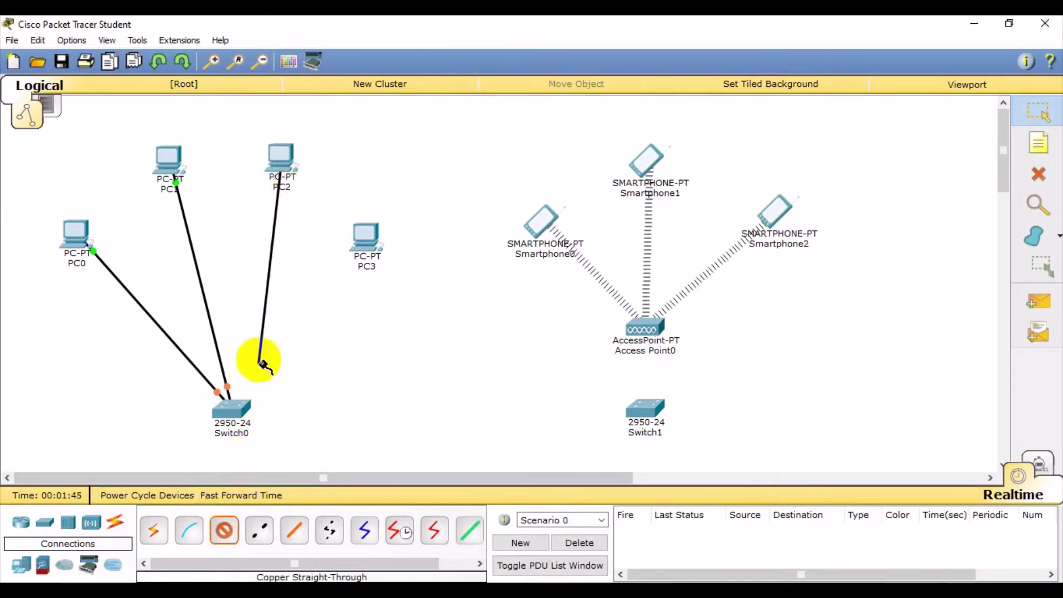
left_click(230, 405)
left_click(308, 43)
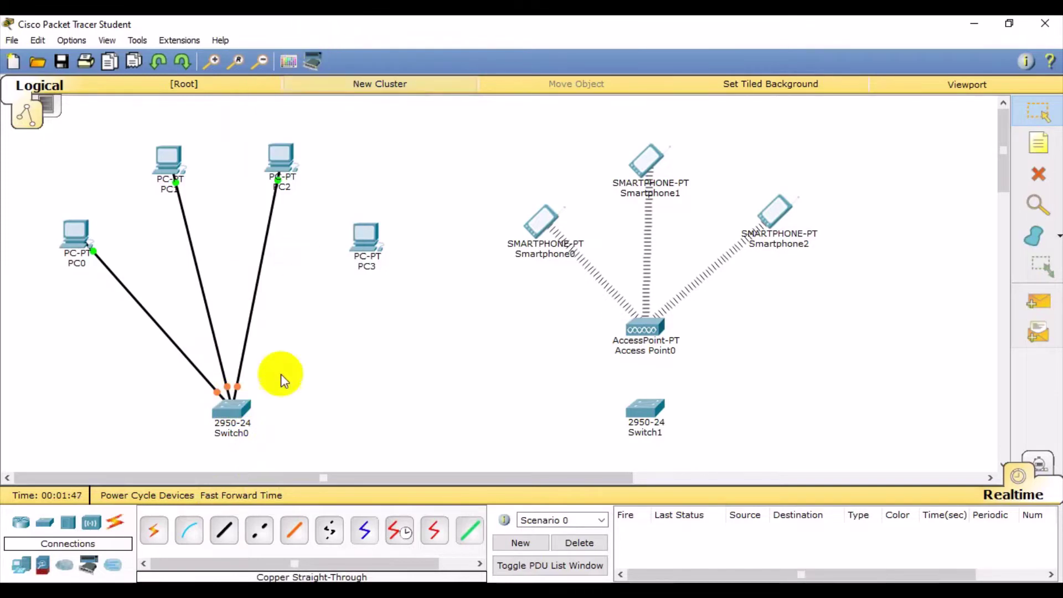
Connect PC3 to FastEthernet0/4 on Switch0 with a Copper Straight-Through cable.
left_click(224, 530)
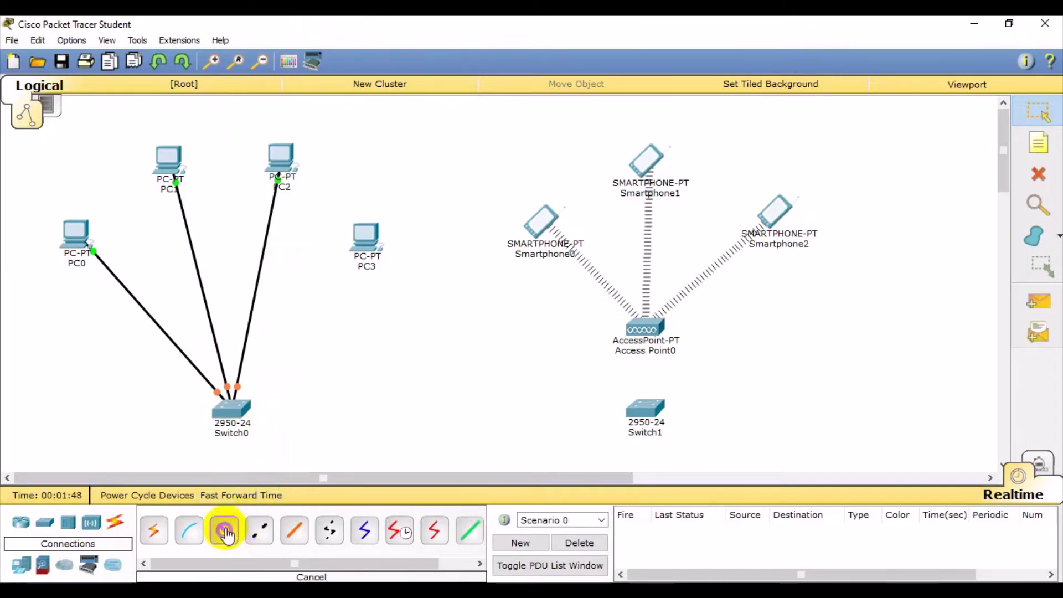
left_click(363, 240)
left_click(366, 277)
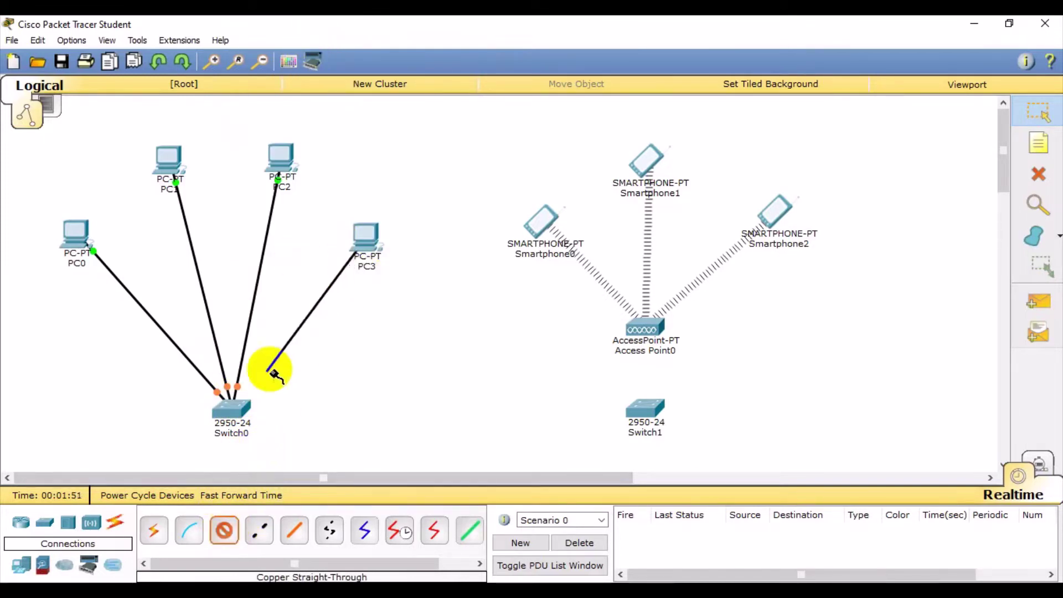
left_click(232, 410)
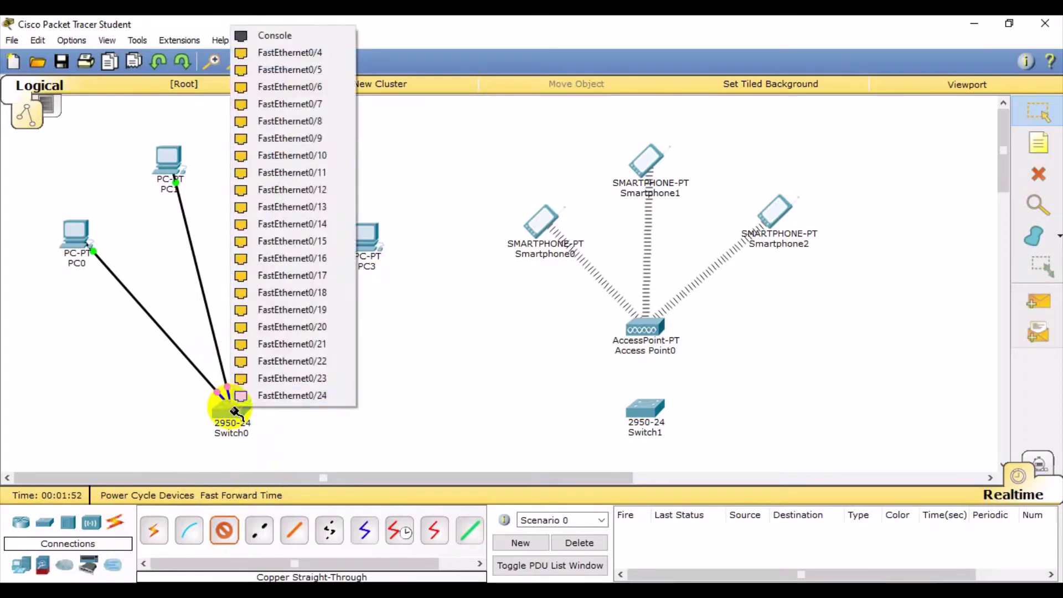
left_click(316, 52)
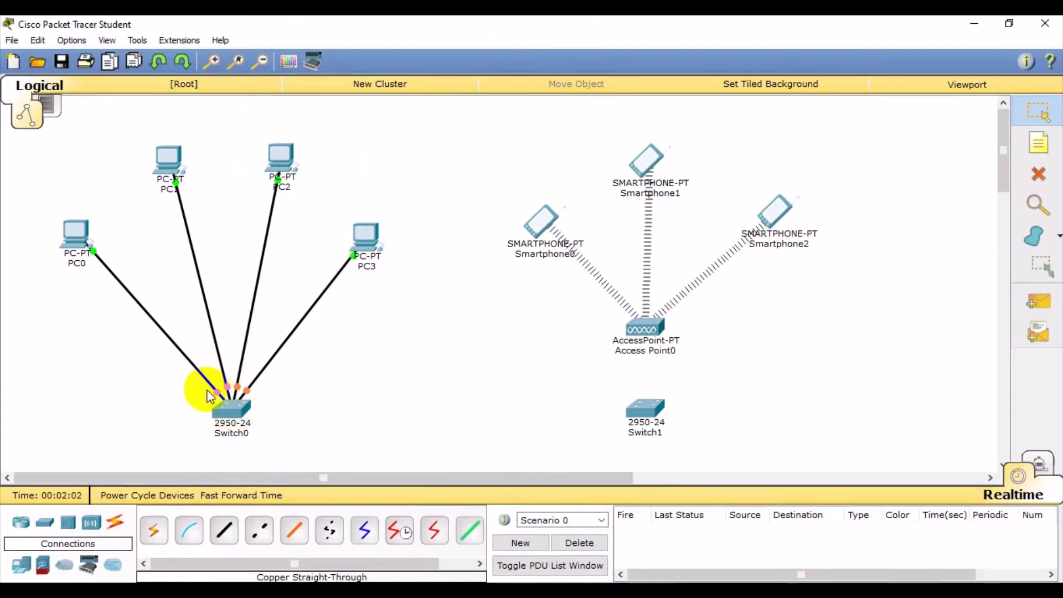
Link FastEthernet0/5 on Switch0 to FastEthernet0/1 on Switch1 with a Copper Cross-Over cable.
mouse_move(215, 403)
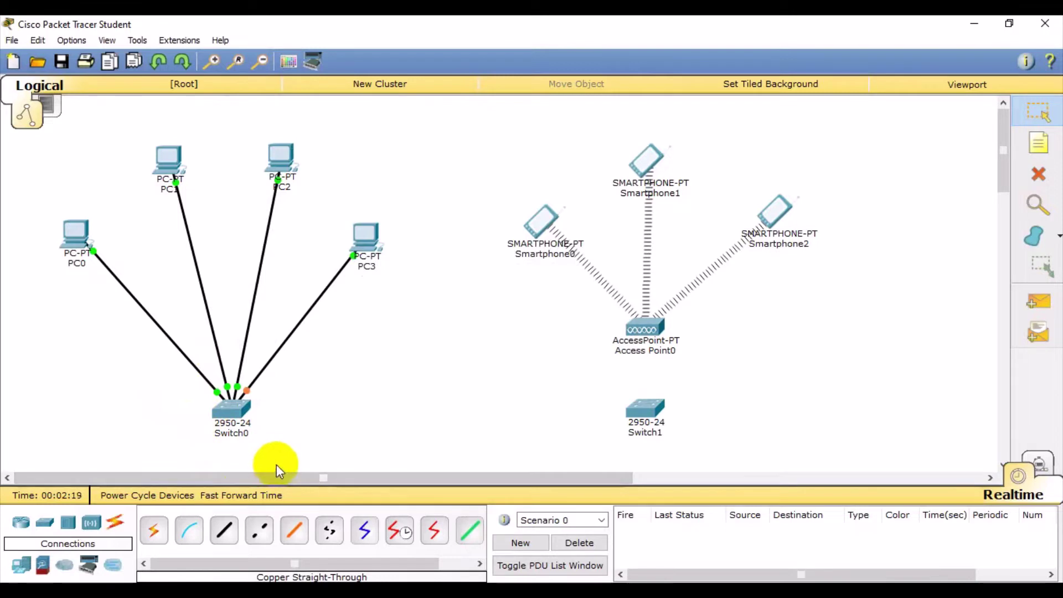
left_click(258, 537)
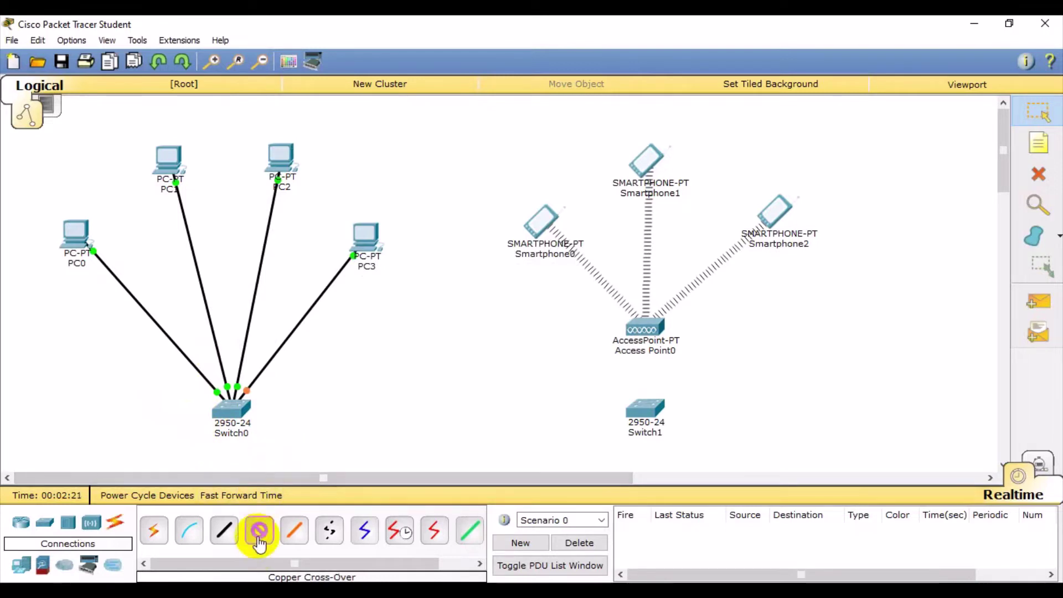
left_click(240, 409)
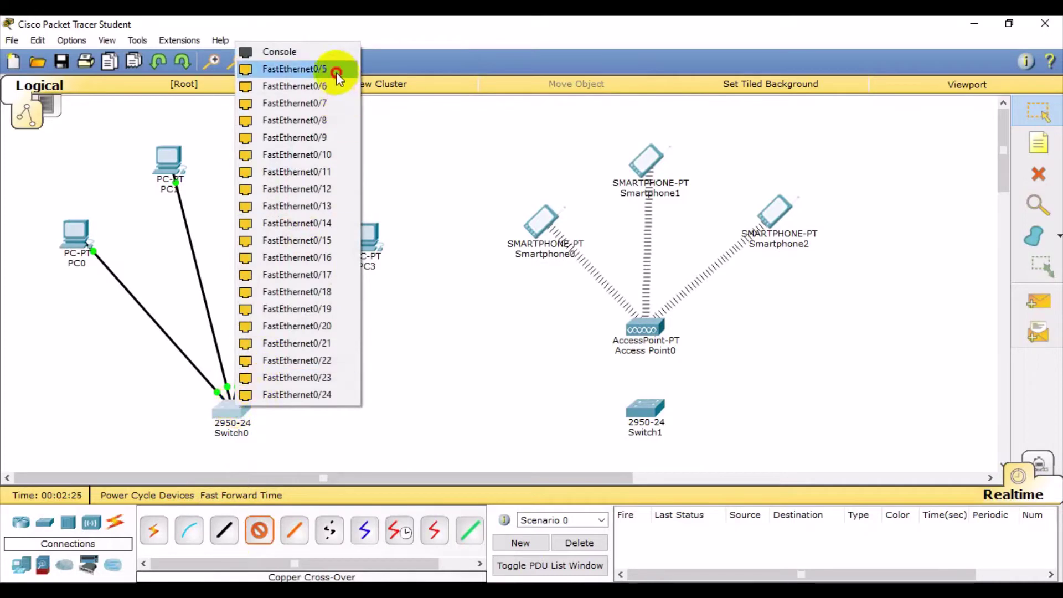
left_click(336, 71)
left_click(638, 410)
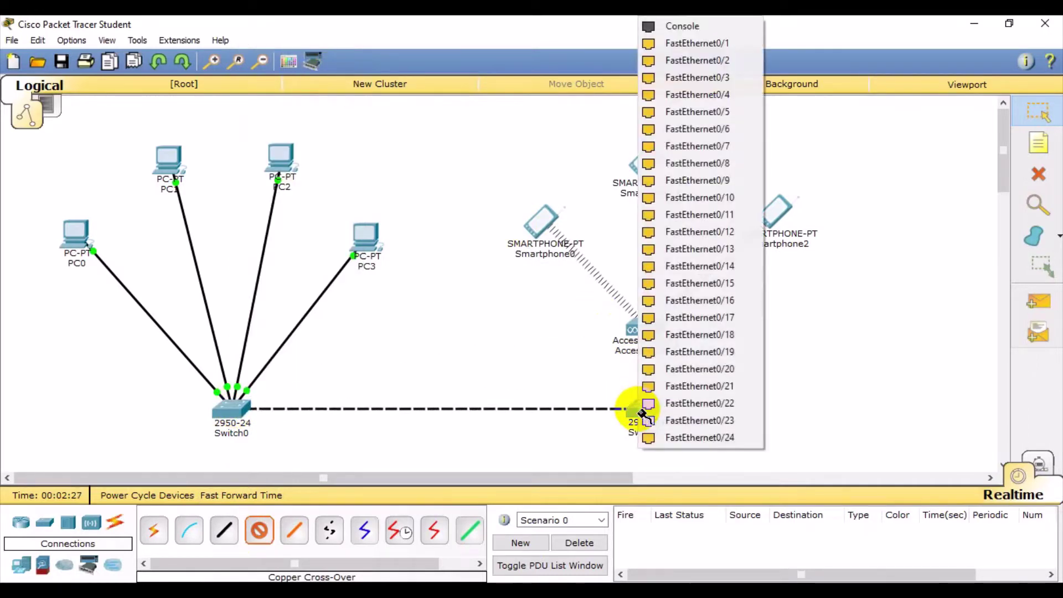
left_click(701, 43)
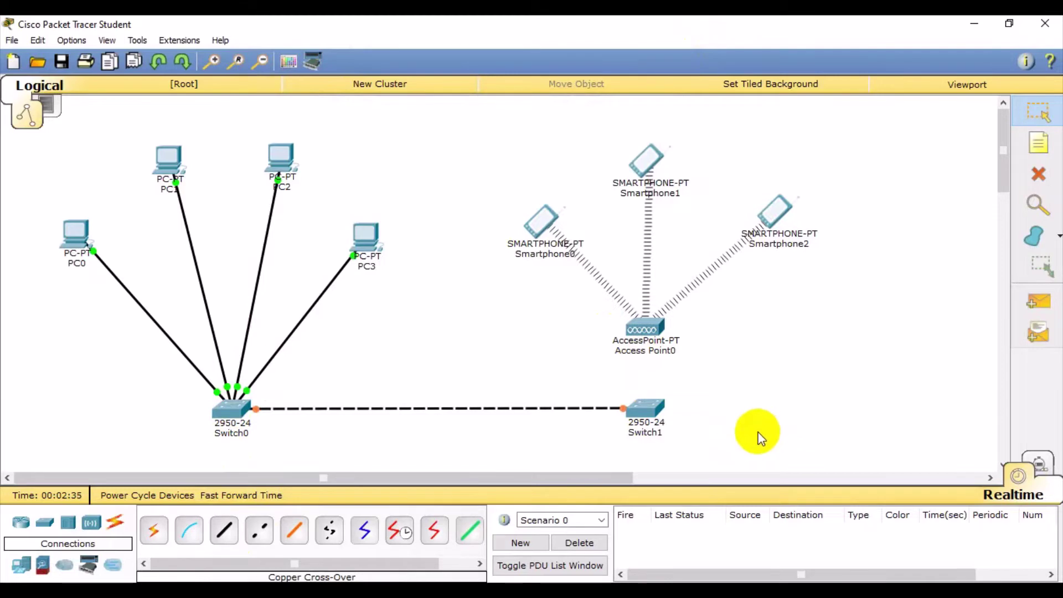
Connect Access Point0 to FastEthernet0/2 on Switch1 with a Copper Straight-Through cable and dismiss the Windows Security notification.
left_click(221, 531)
left_click(651, 325)
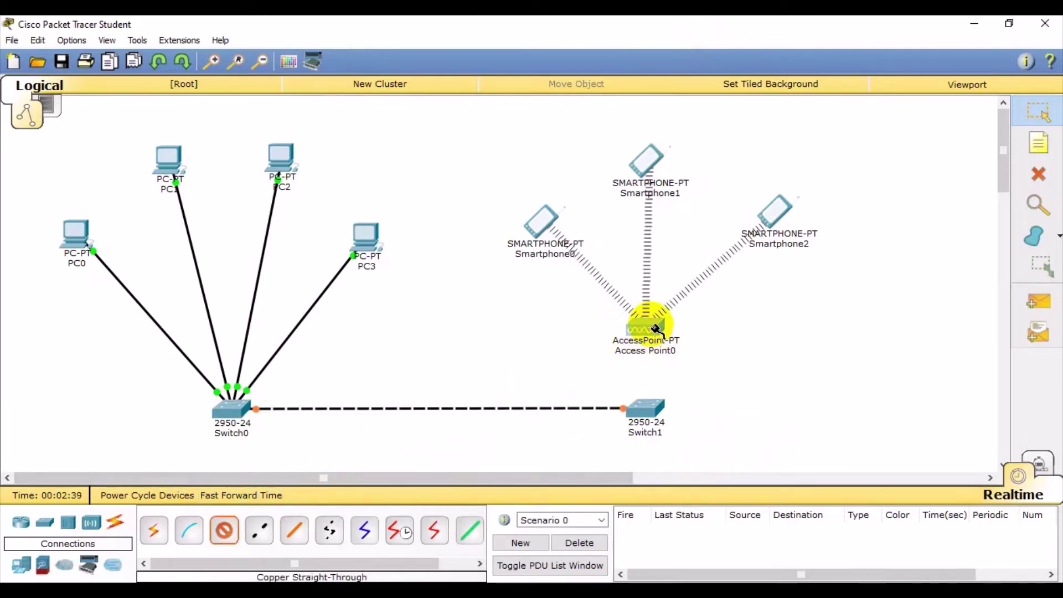
left_click(664, 336)
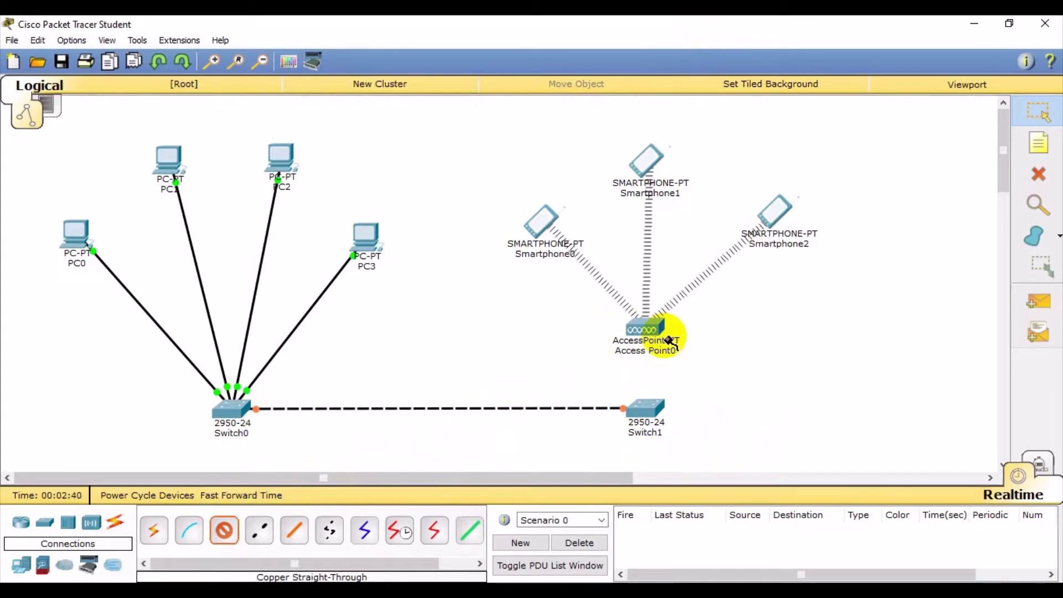
left_click(644, 407)
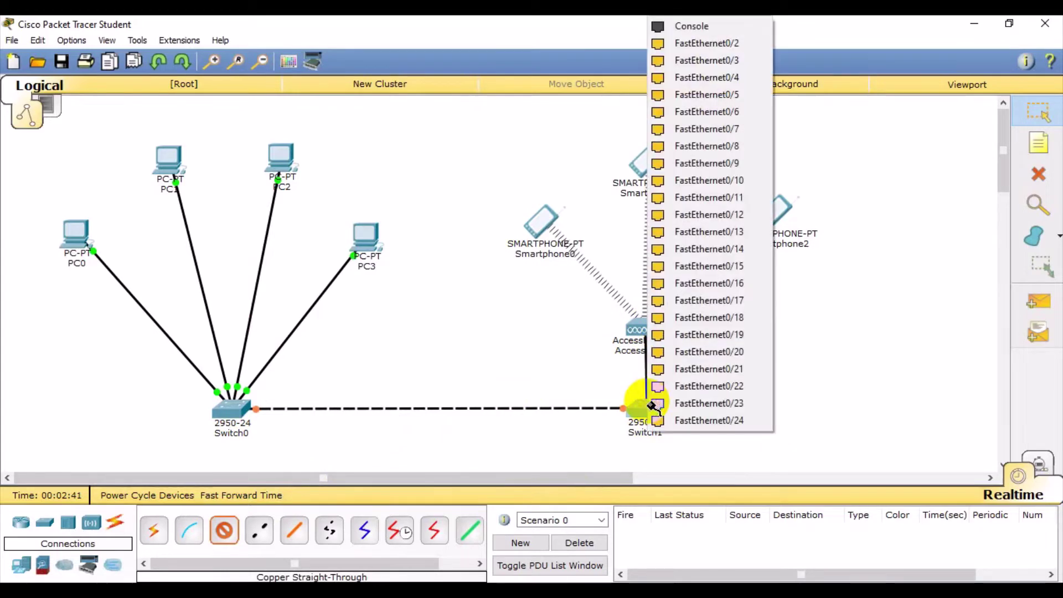
left_click(741, 47)
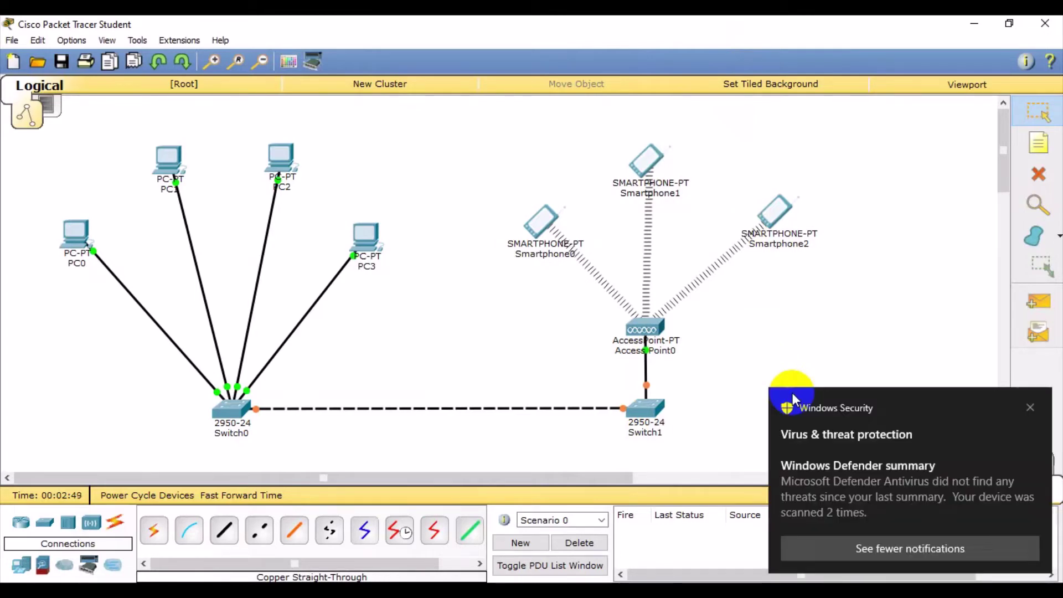
left_click(1033, 408)
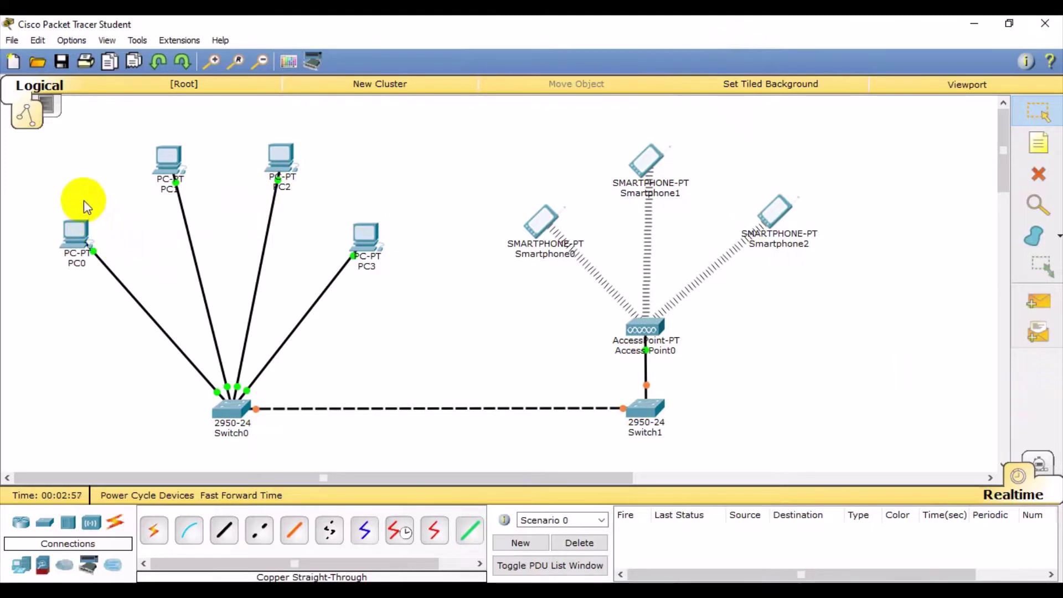
Add the notes "IP add 200.100.1.1" above PC0 and "IP add 200.100.1.2" above PC1.
left_click(1034, 145)
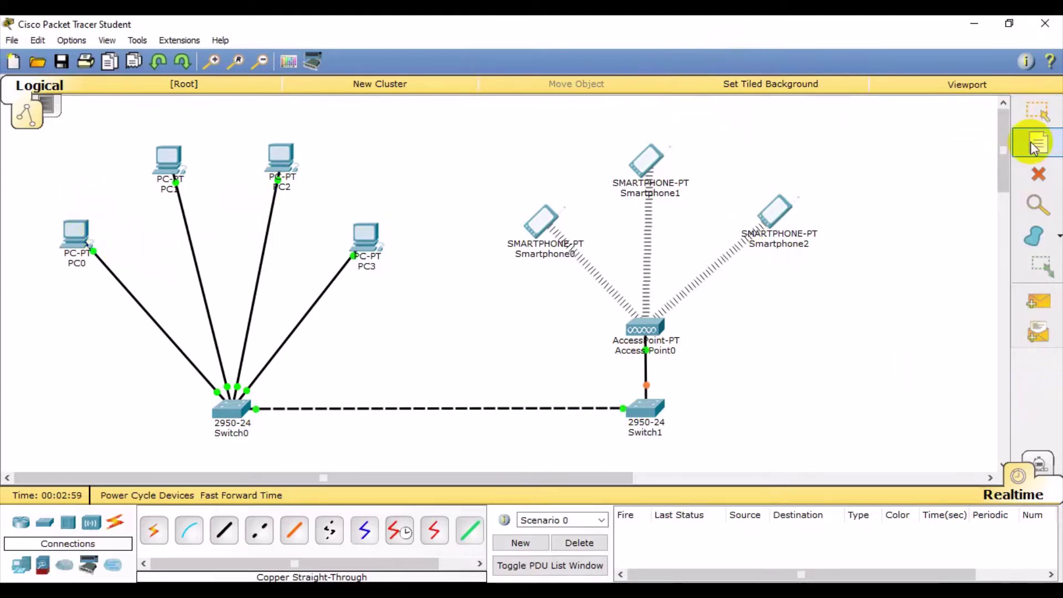
left_click(57, 202)
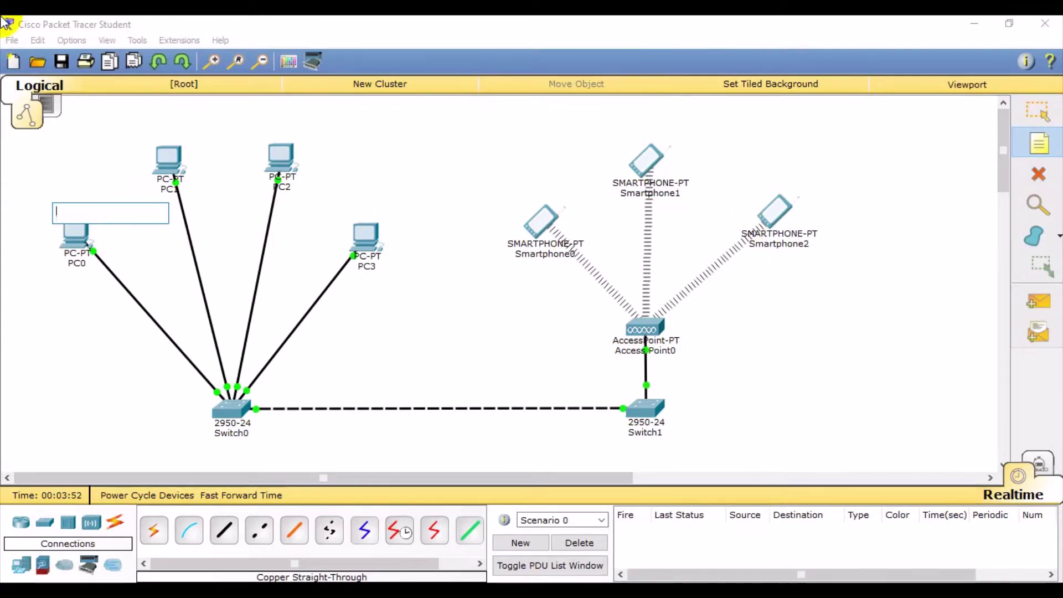
type("IP ad")
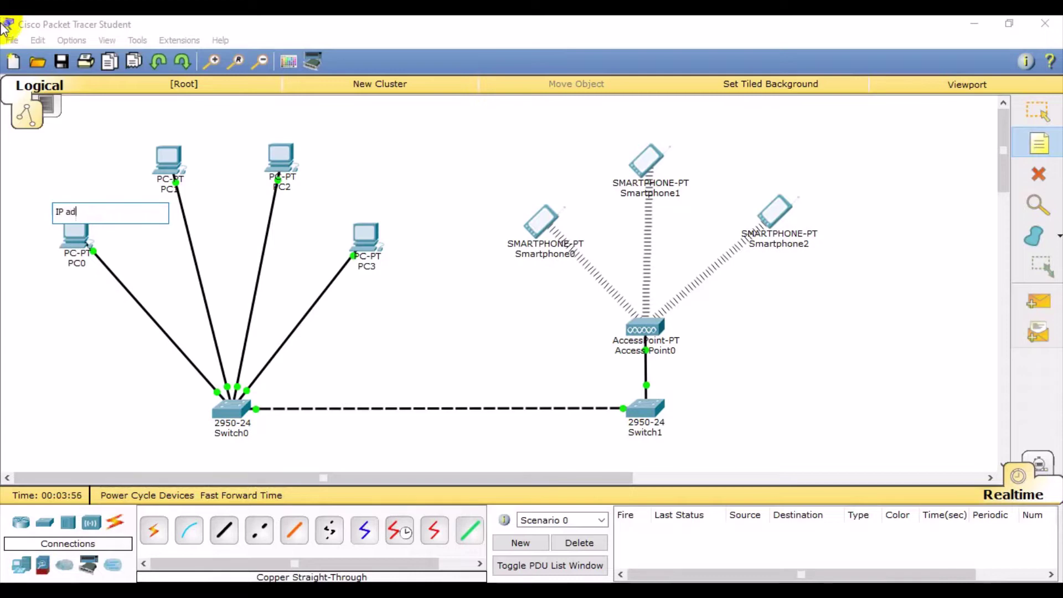
type("d 200.100.1.1")
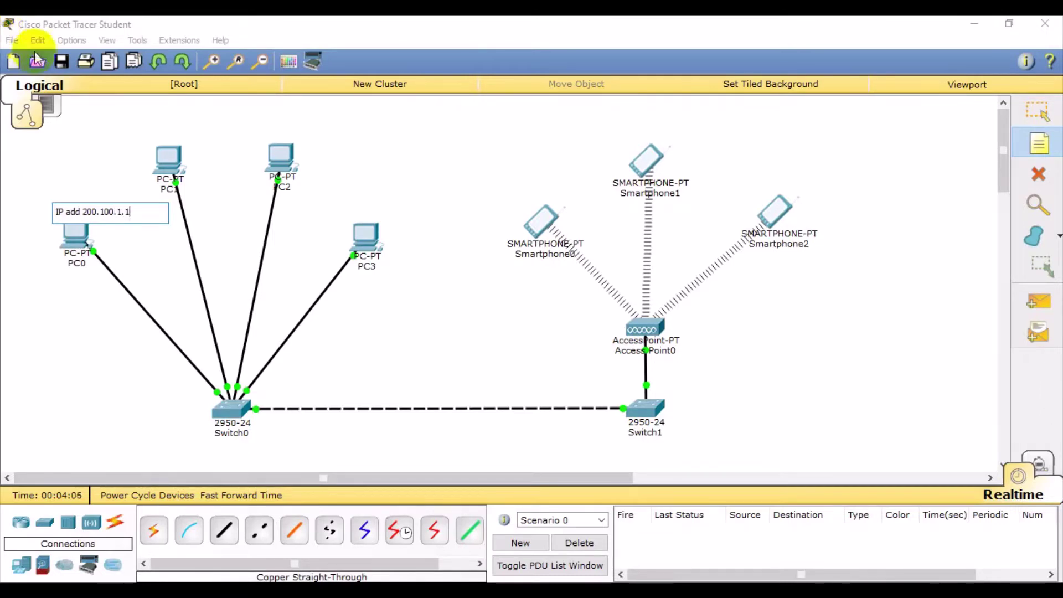
left_click(160, 138)
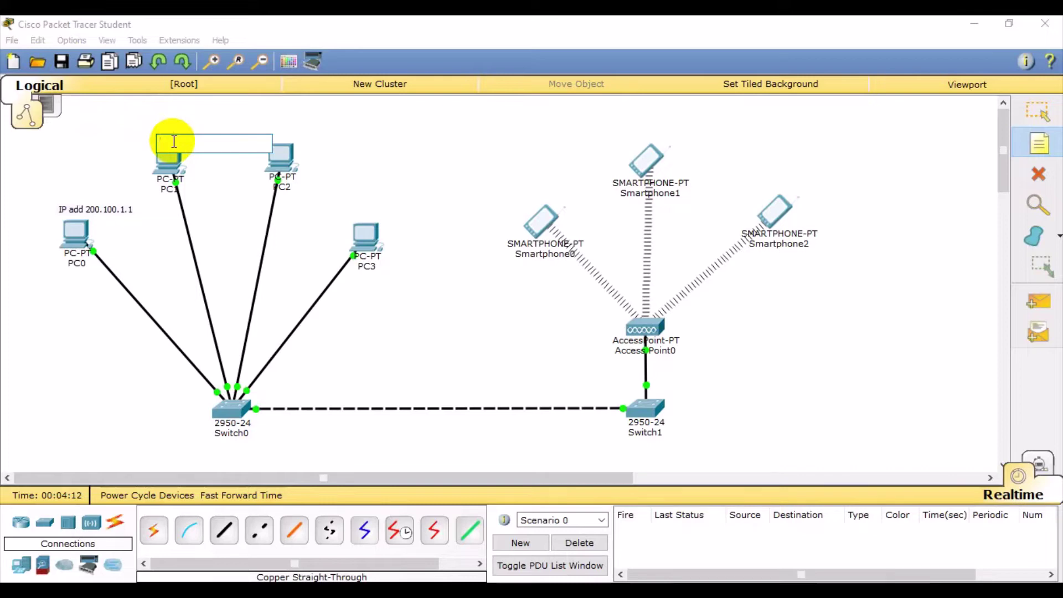
type("IP")
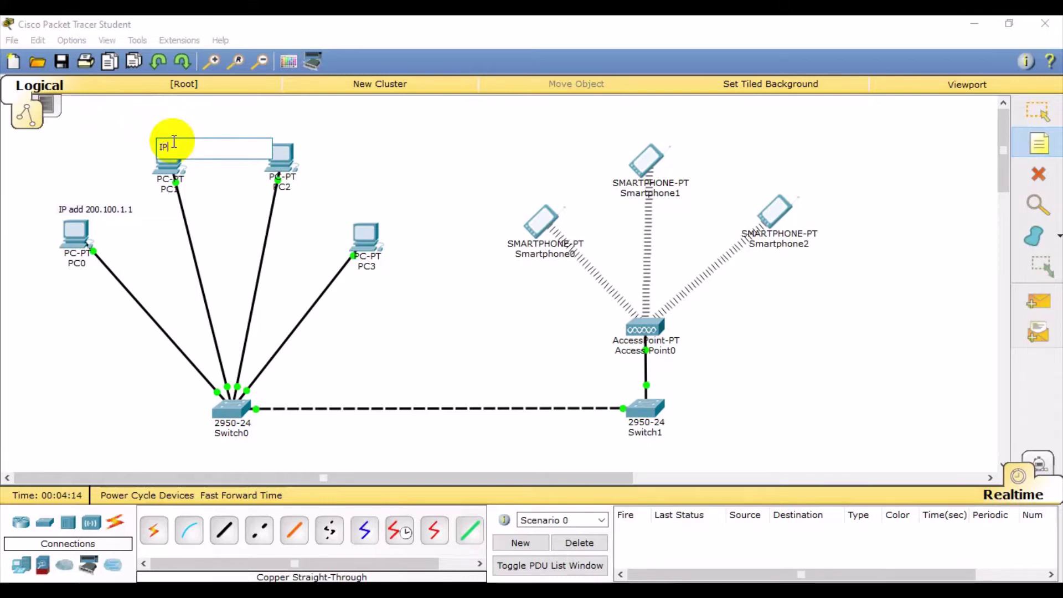
type(" add 200.100.1.2")
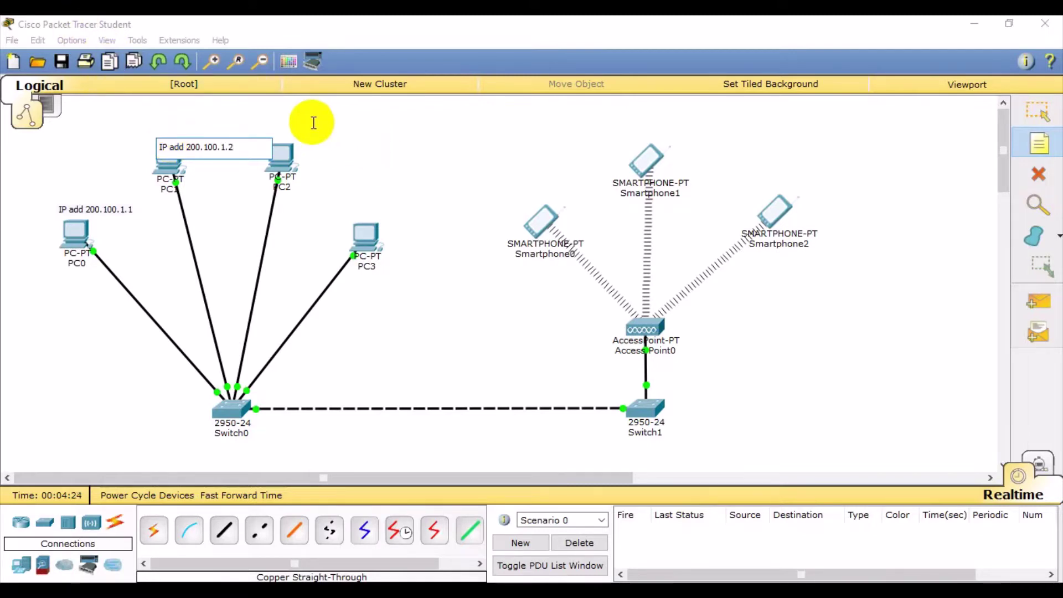
Add the notes "IP add 200.100.1.3" above PC2 and "IP add 200.100.1.4" above PC3.
left_click(278, 122)
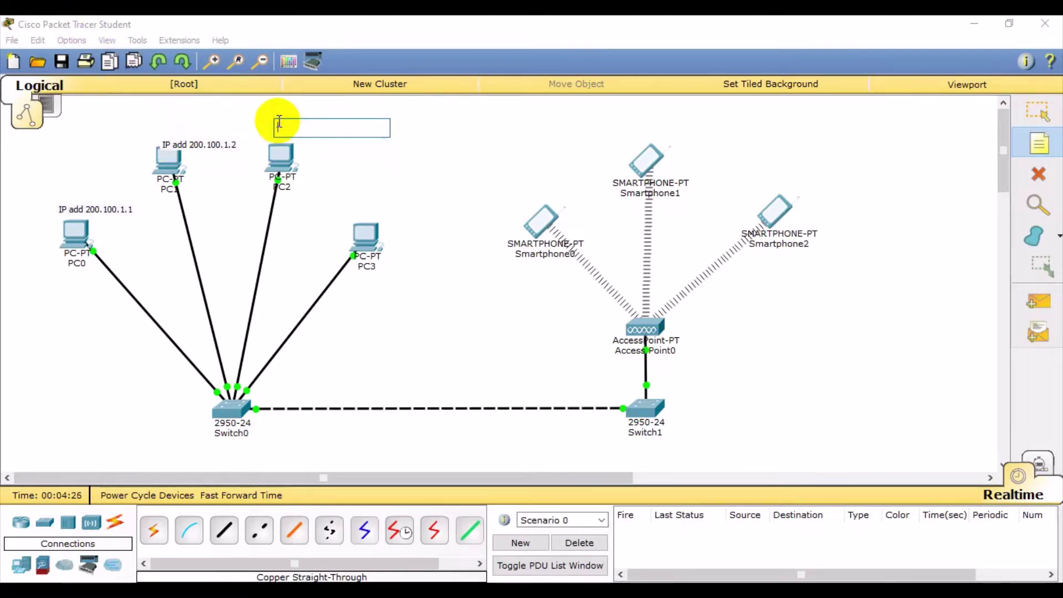
key("Return")
type("IP add")
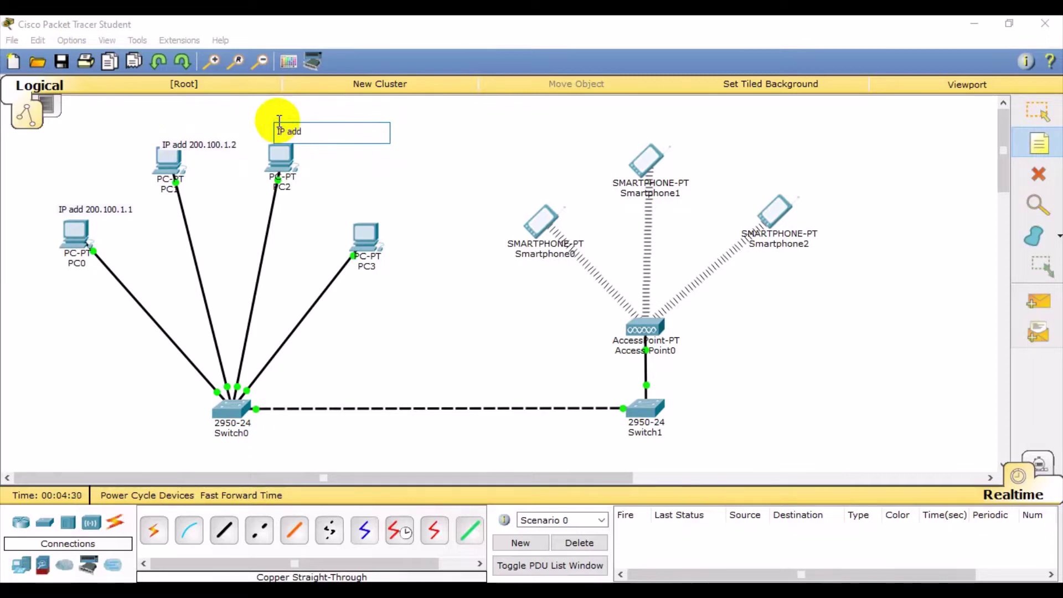
type(" 200.100.1.3")
left_click(341, 199)
type("IP")
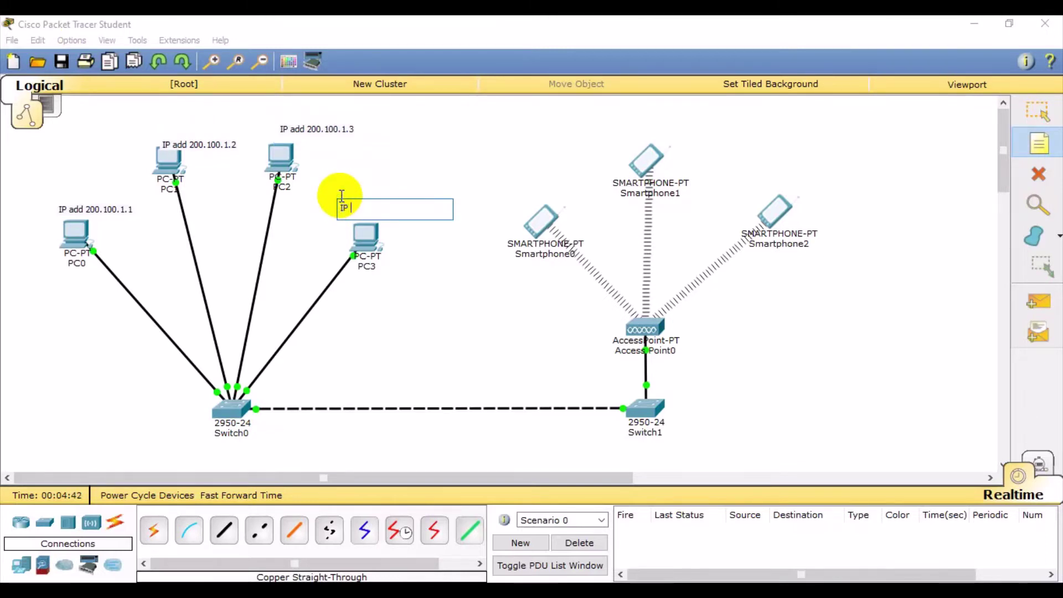
type(" add 200.100.1.4")
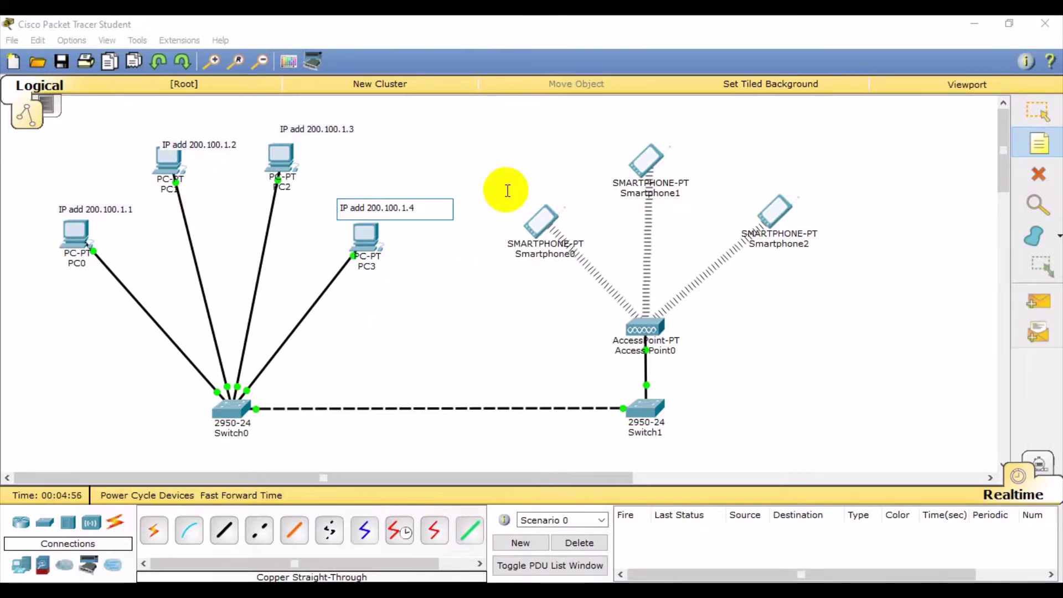
Place a note reading "IP add 200.100.1.8" below Switch0.
left_click(226, 446)
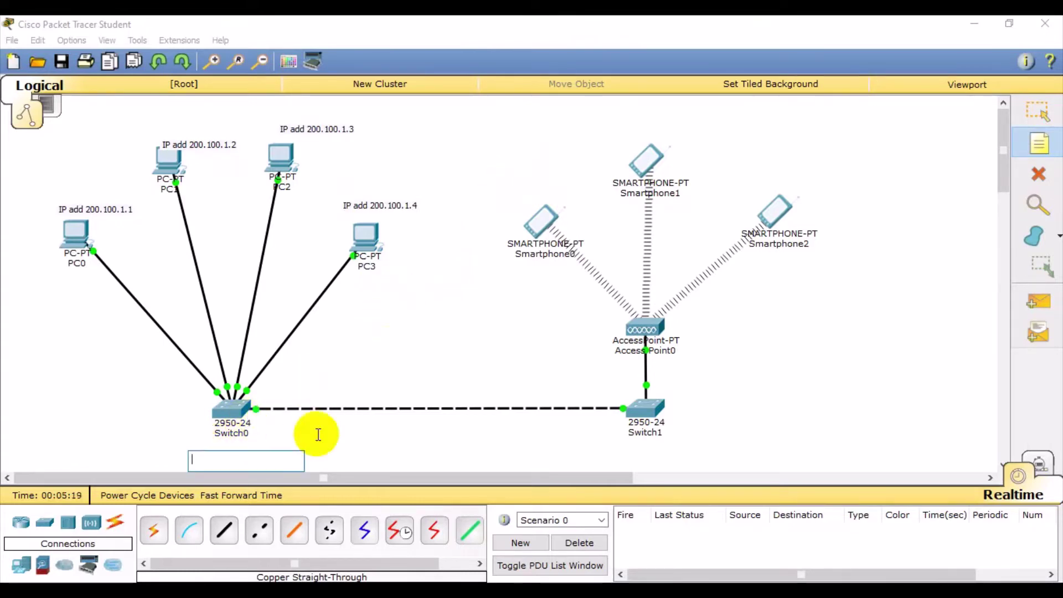
type("IP add 200.")
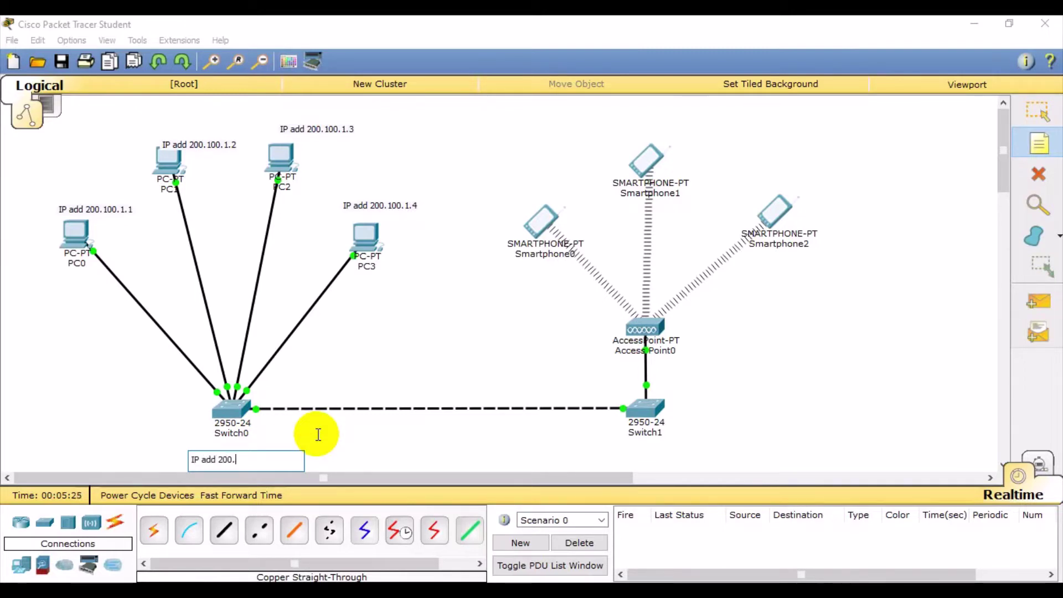
type("100.1.8")
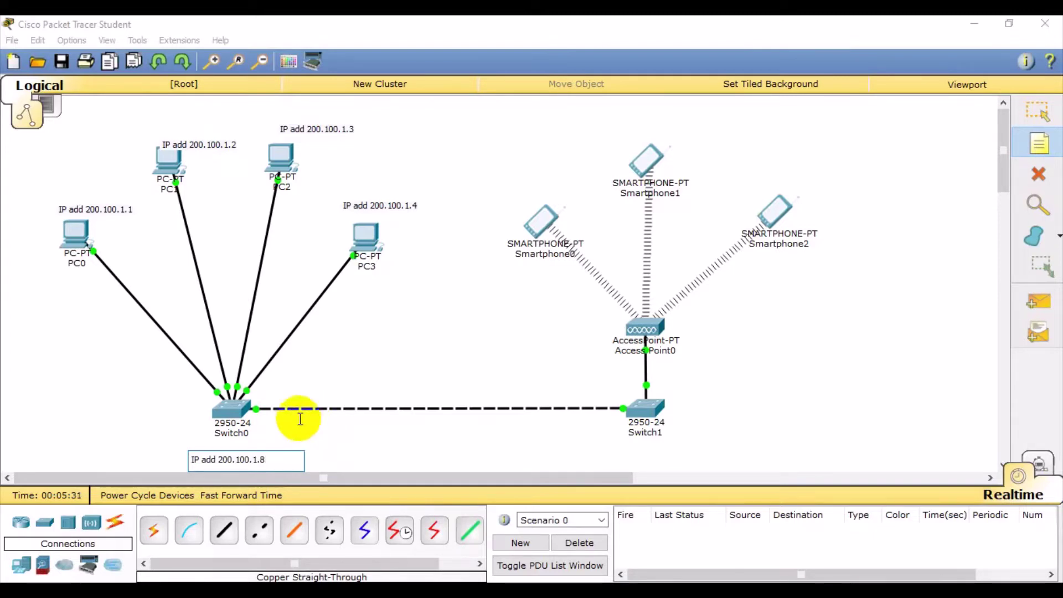
Place a note reading "IP add 200.100.1.5" above Smartphone0.
left_click(487, 194)
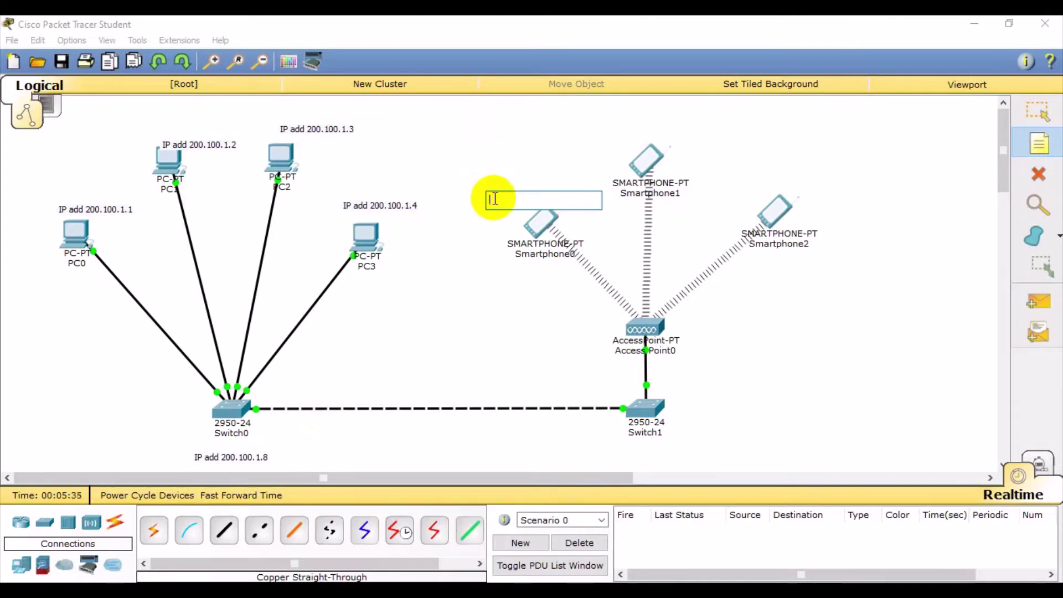
type("IP")
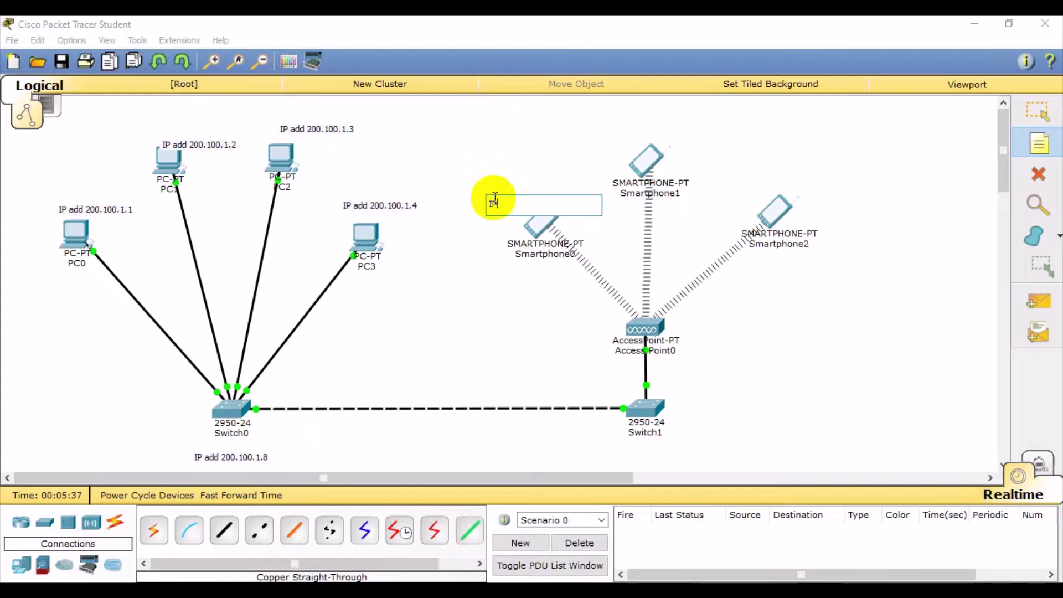
type(" add 200.100.1.5")
Add the notes "IP add 200.100.1.6" above Smartphone1 and "IP add 200.100.1.7" above Smartphone2.
left_click(634, 129)
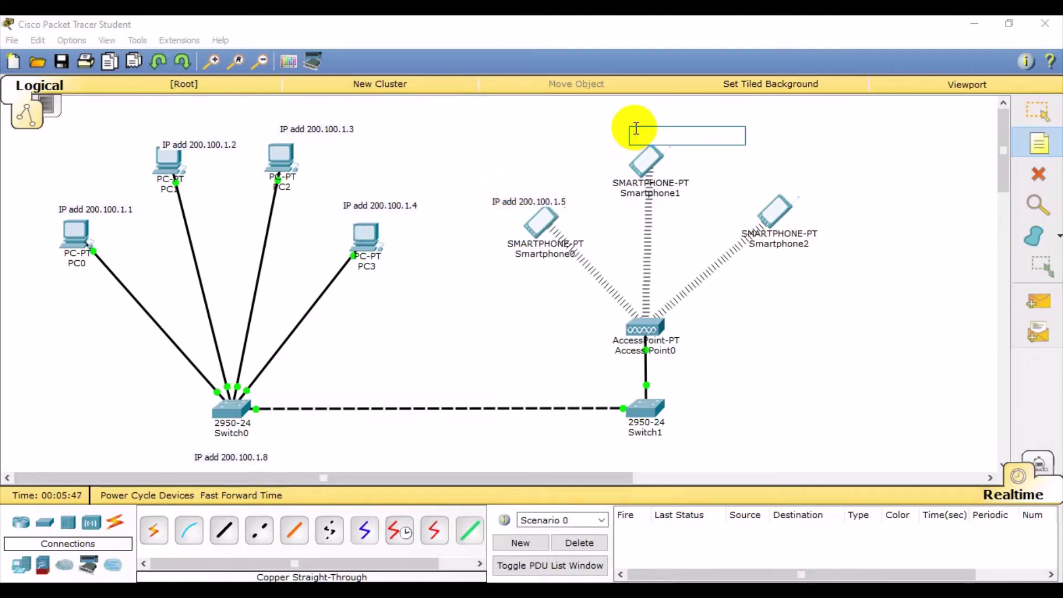
type("IP")
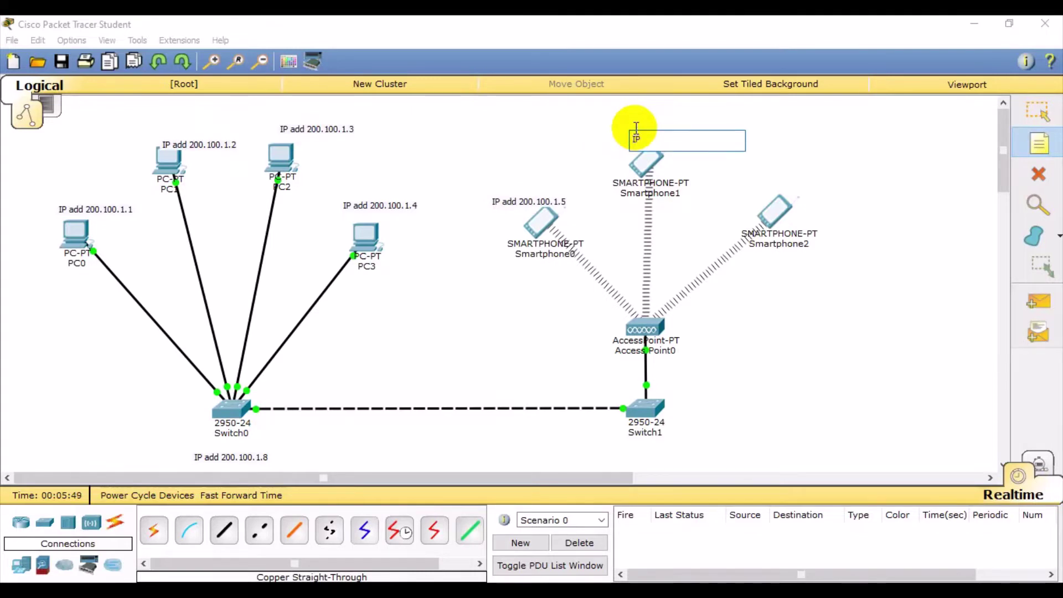
type(" add 200.100.1.6")
left_click(766, 170)
type("IP ")
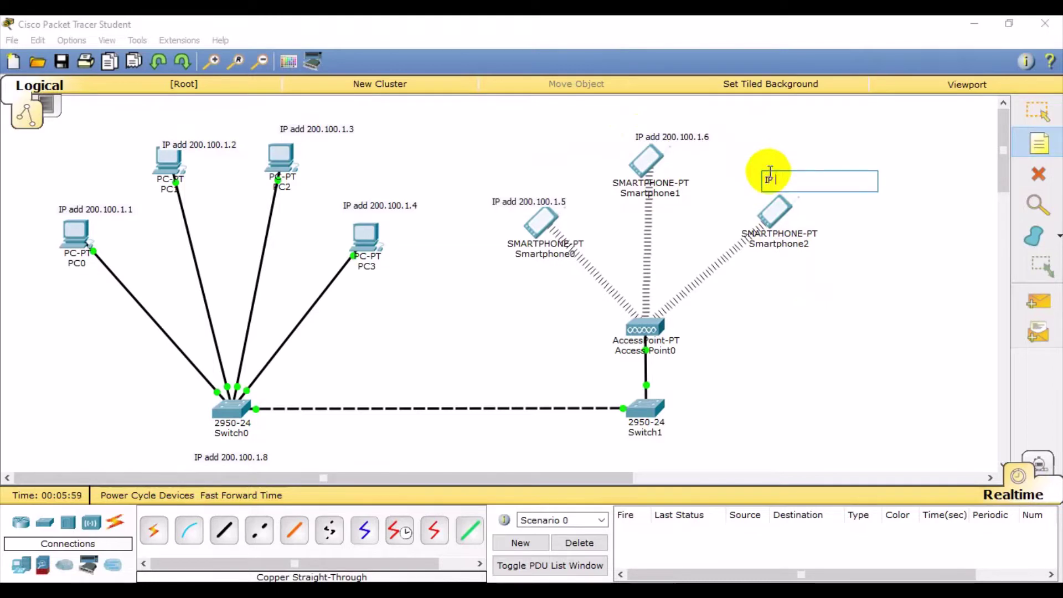
type("add 200.100.1.7")
Place a three-line note beside Access Point0 with "SSID : Unwahas", "WPA2-PSK" and the Wi-Fi password after "Pass".
left_click(713, 327)
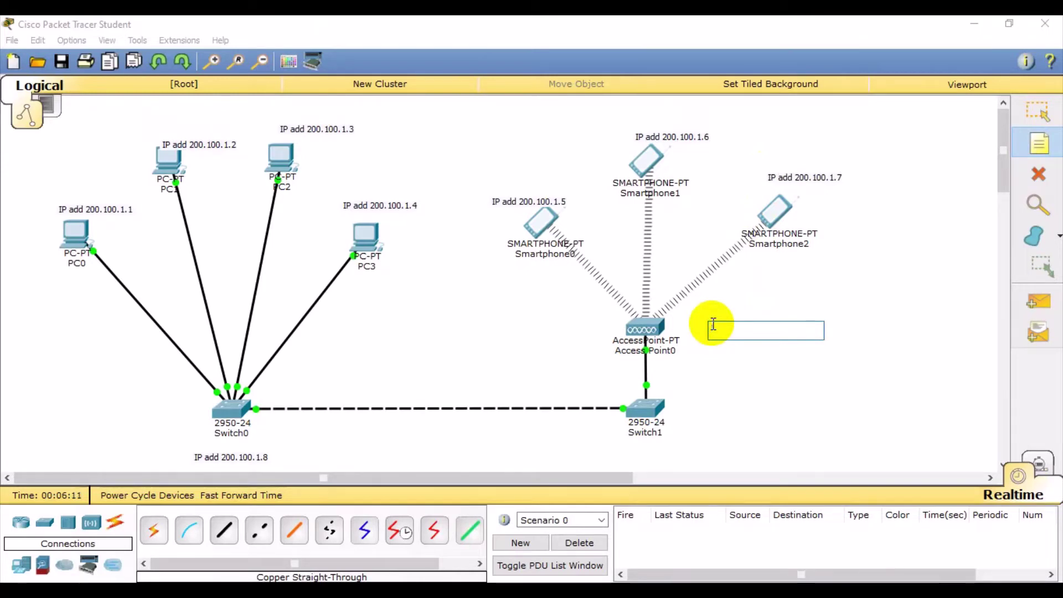
type("SSID ")
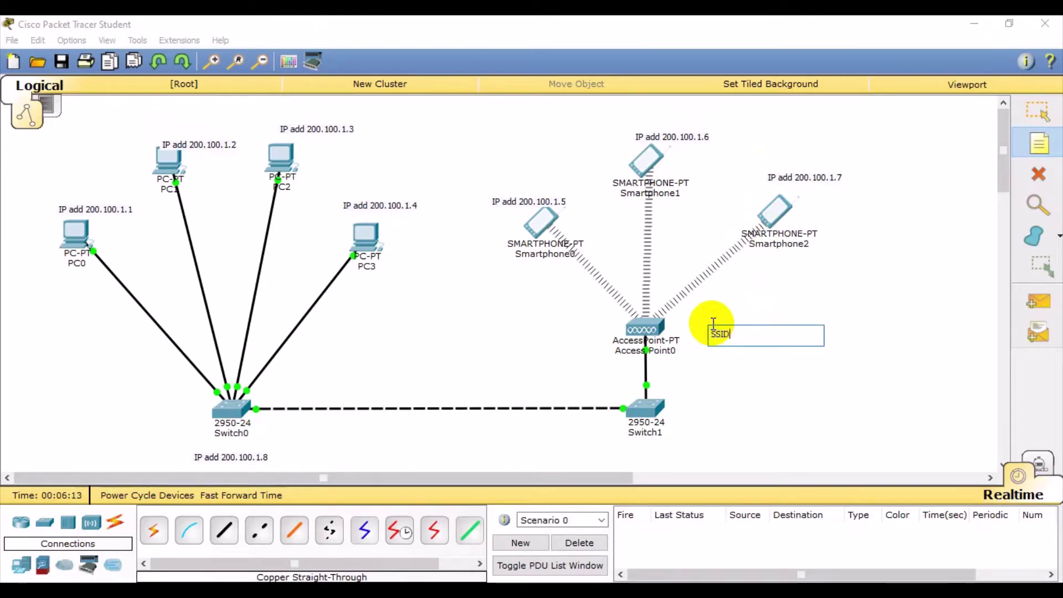
type(": Unwahas")
key("Return")
type("WPA2-")
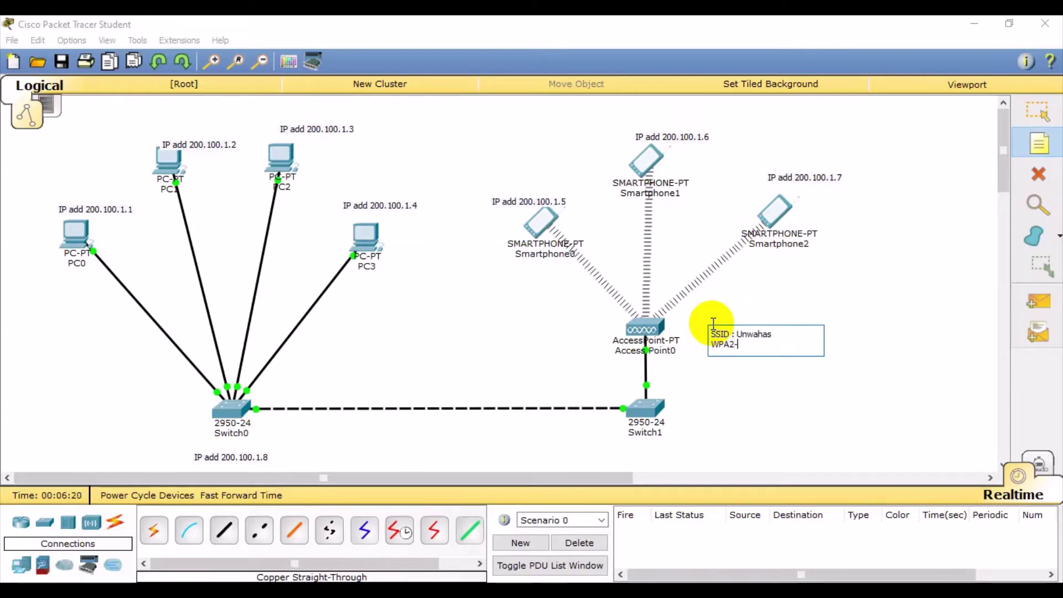
type("PSK")
key("Return")
type("Pass U")
key("BackSpace")
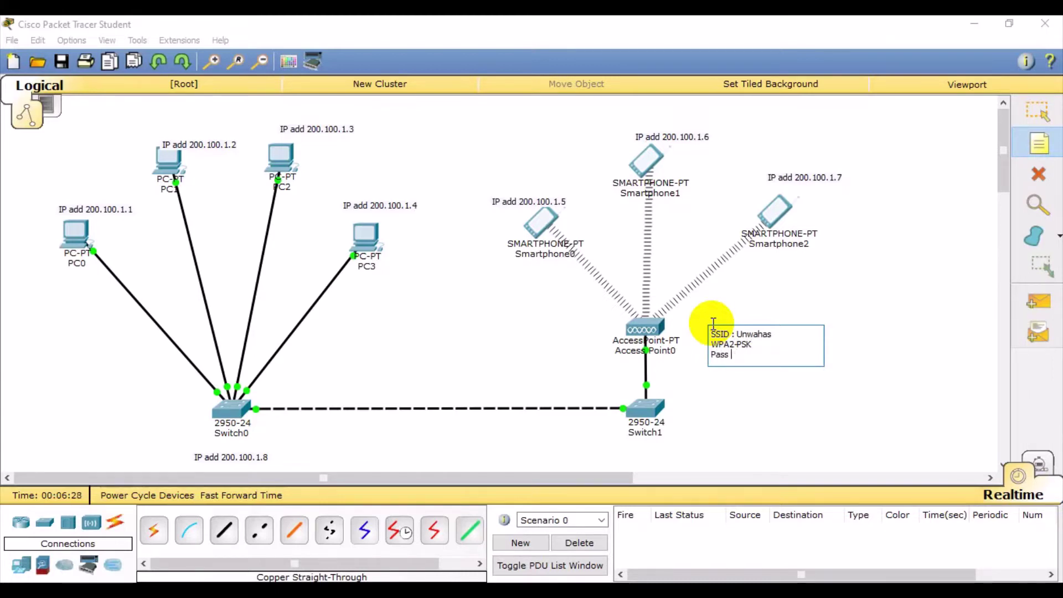
type("unwahass")
left_click(719, 384)
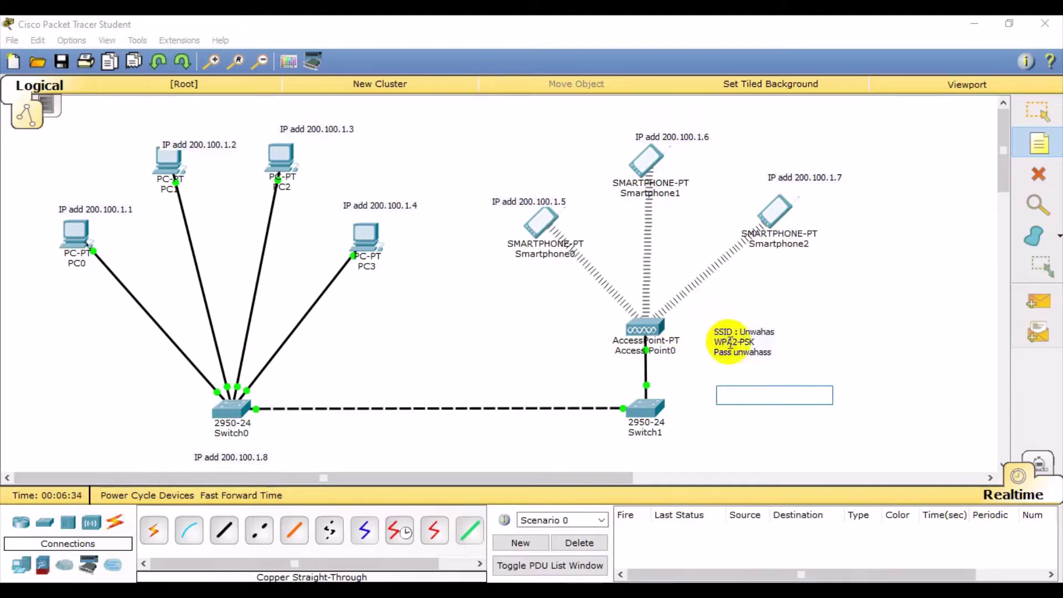
Move the Wi-Fi note closer to Access Point0 and centre the IP notes above the three smartphones.
left_click(1041, 111)
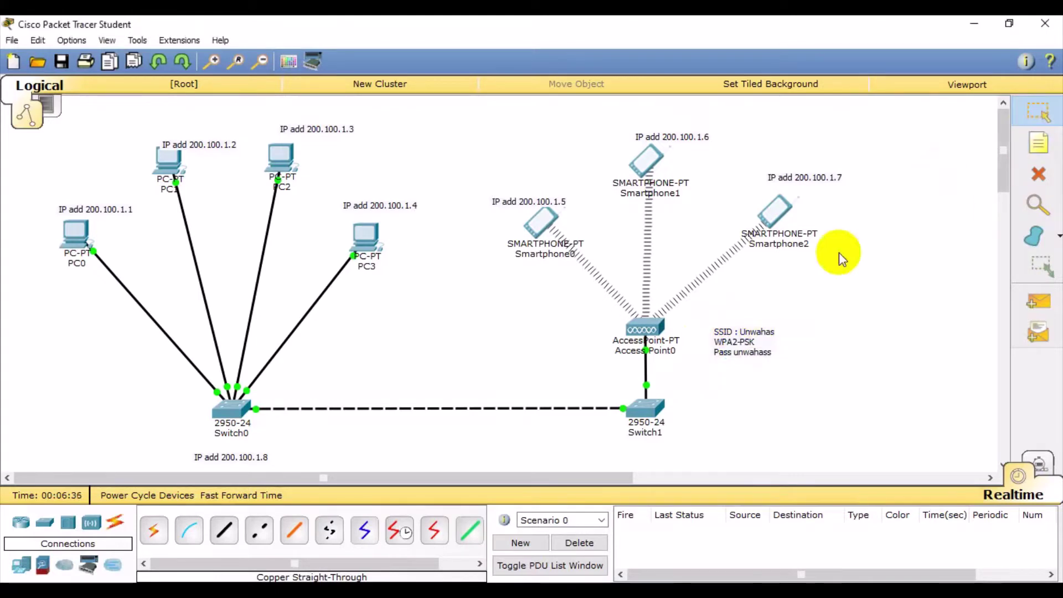
left_click_drag(713, 340, 695, 337)
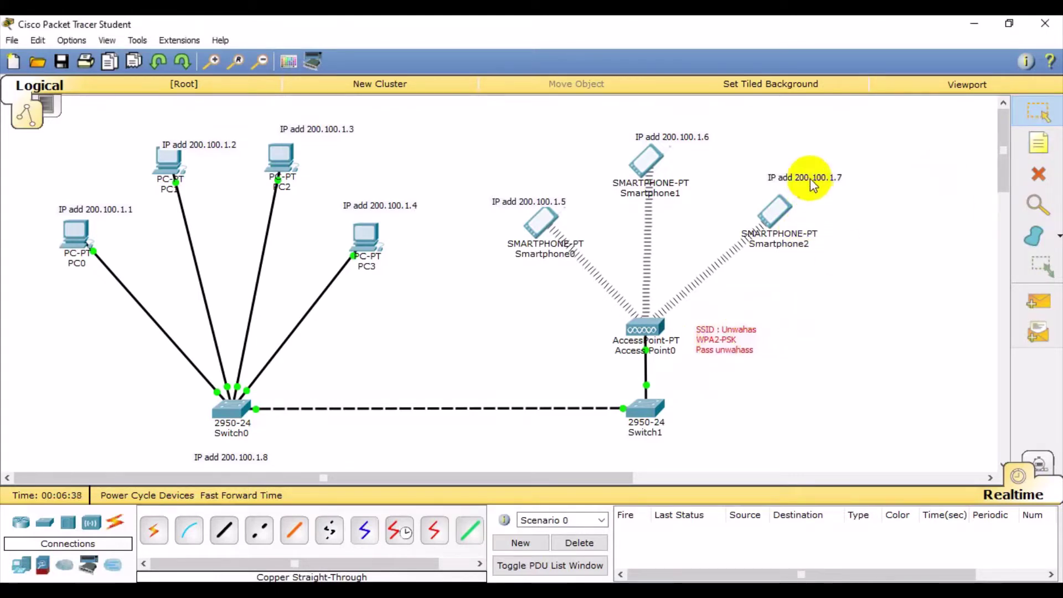
left_click_drag(811, 183, 796, 181)
left_click(685, 134)
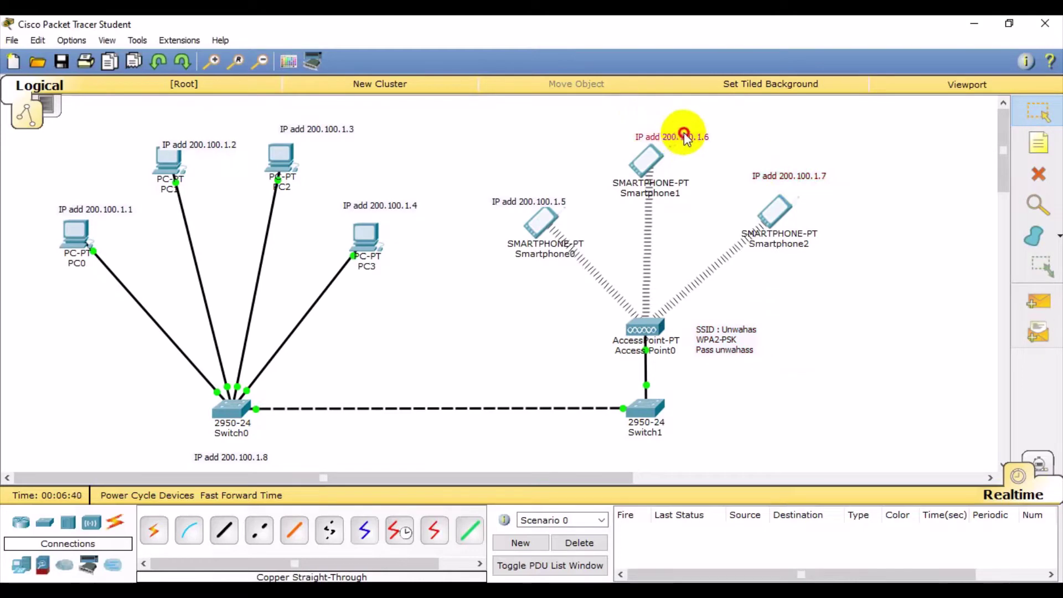
left_click_drag(687, 138, 671, 129)
left_click_drag(548, 203, 562, 191)
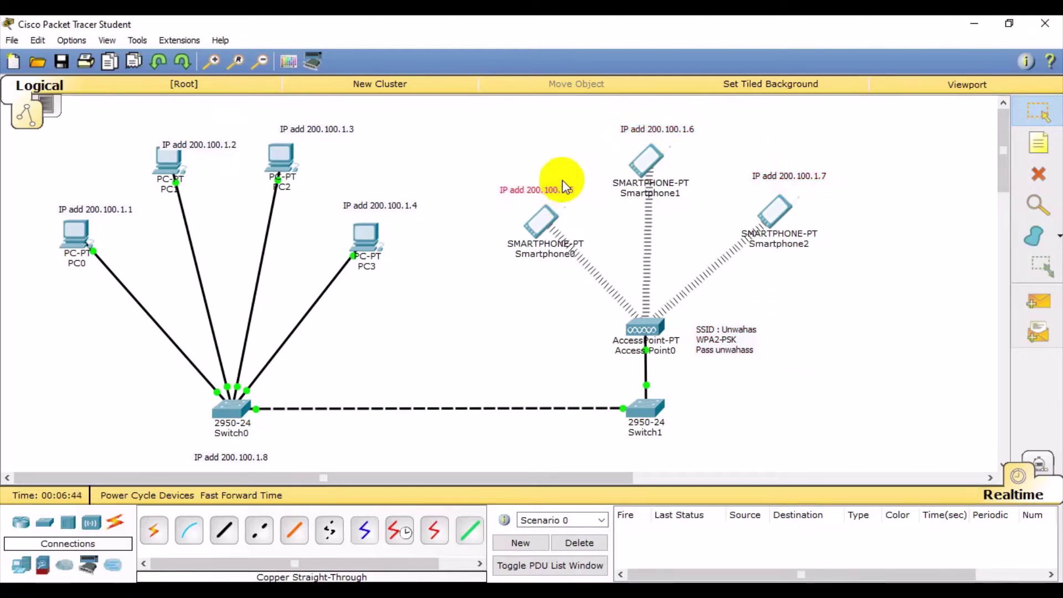
Reposition the IP notes of PC1, PC0 and PC2 so each sits centred above its PC.
left_click_drag(197, 146, 179, 127)
double_click(106, 211)
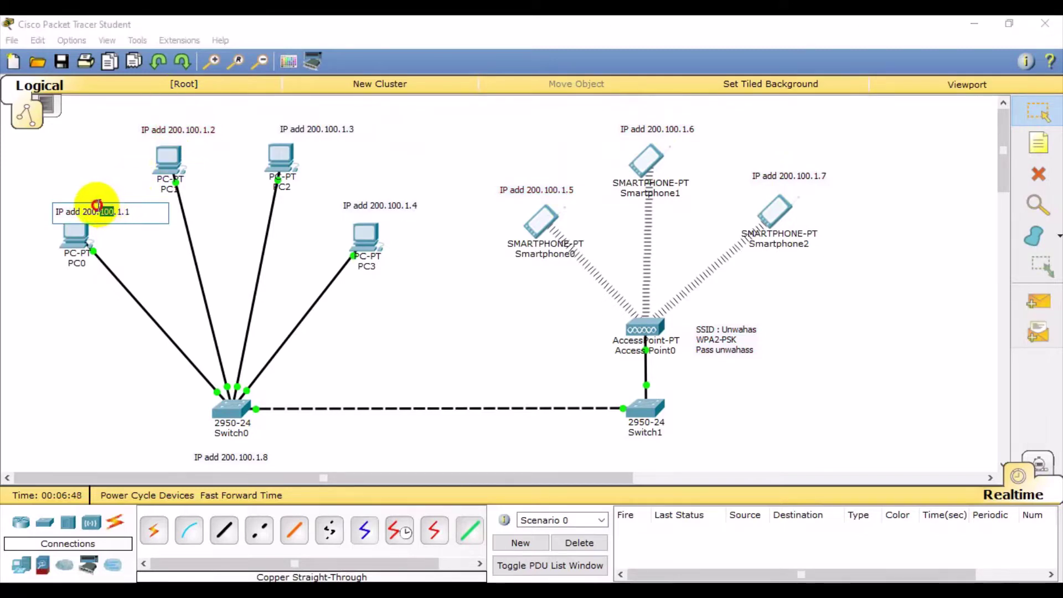
left_click(155, 236)
left_click_drag(107, 209, 88, 203)
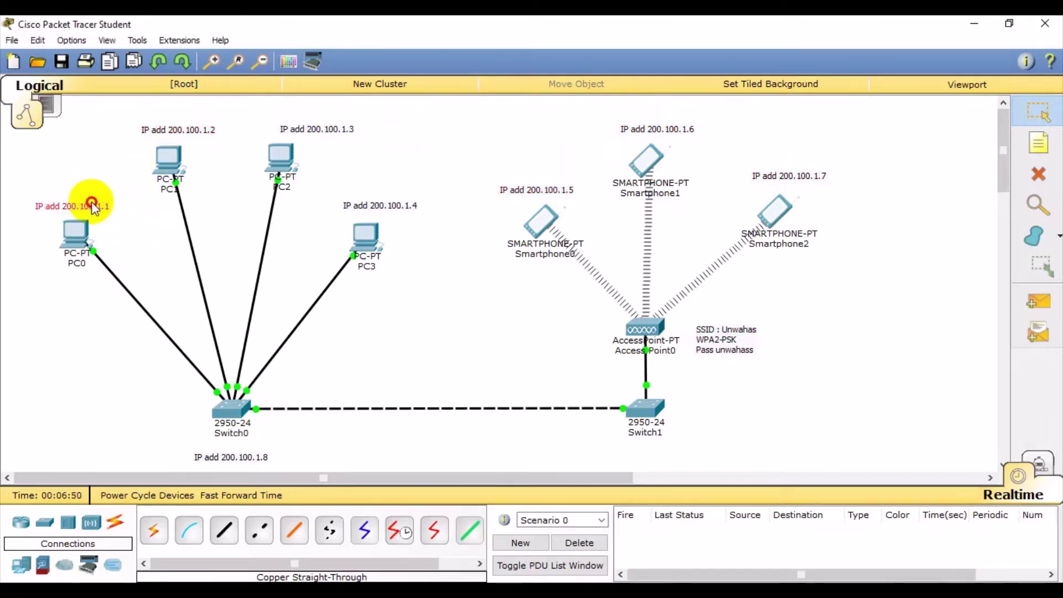
left_click_drag(315, 130, 286, 126)
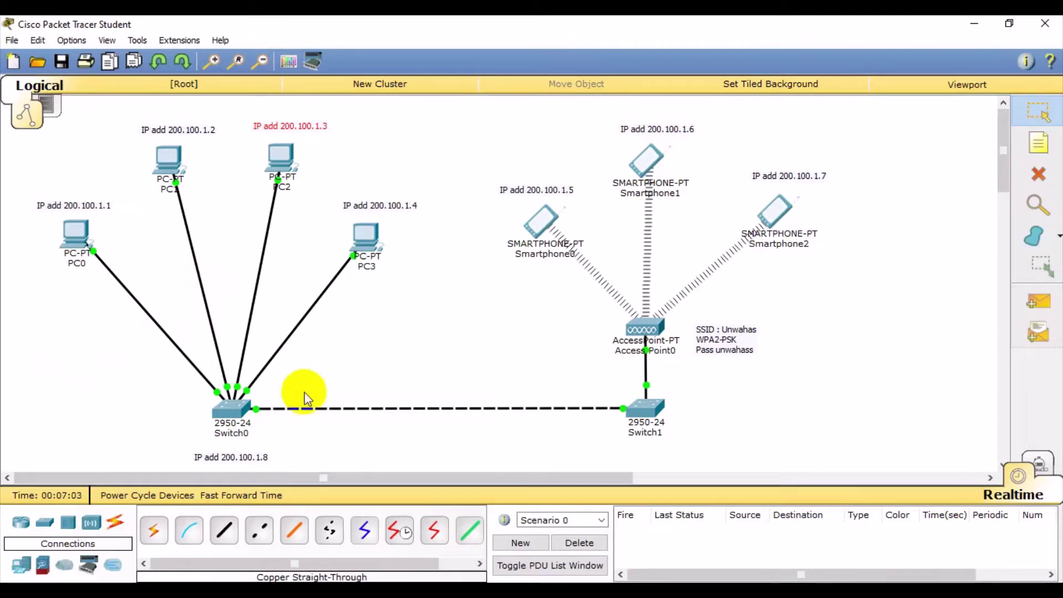
Open Switch0's command line and enter global configuration mode with "en" and "conf t".
left_click(233, 411)
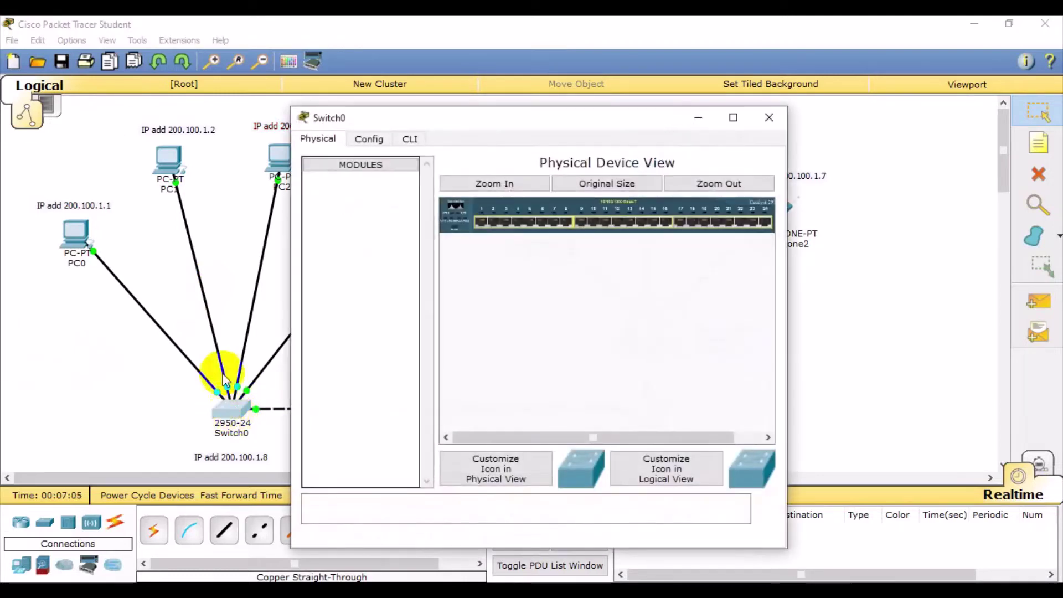
left_click(410, 141)
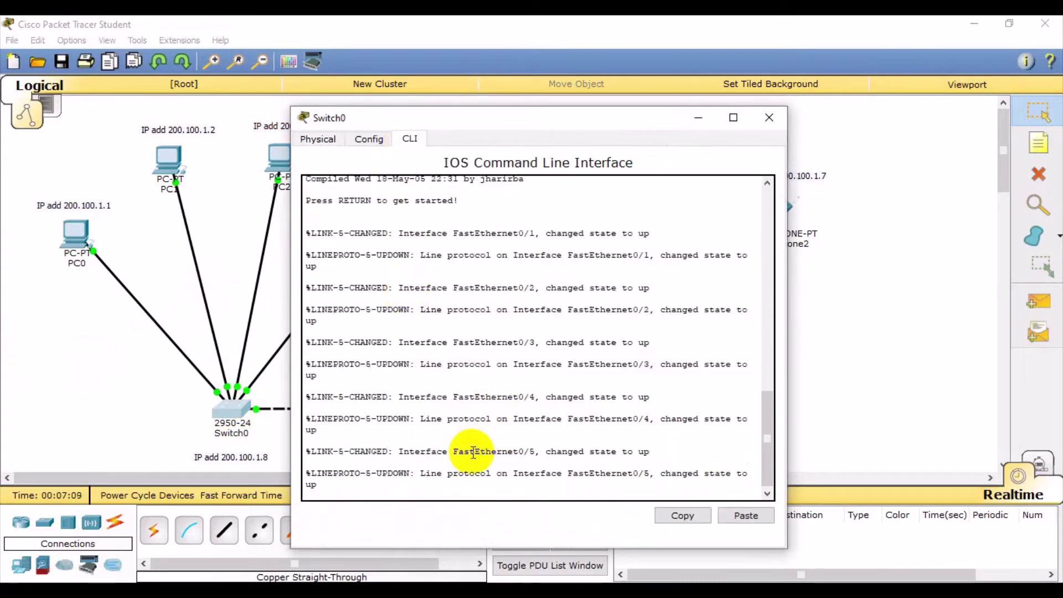
key("Return")
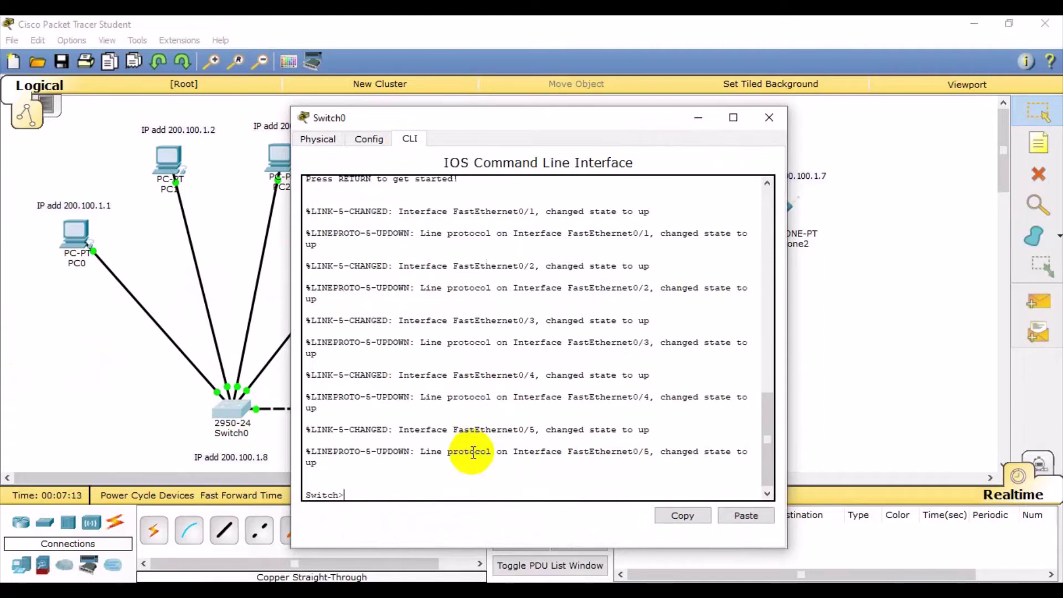
type("en")
key("Return")
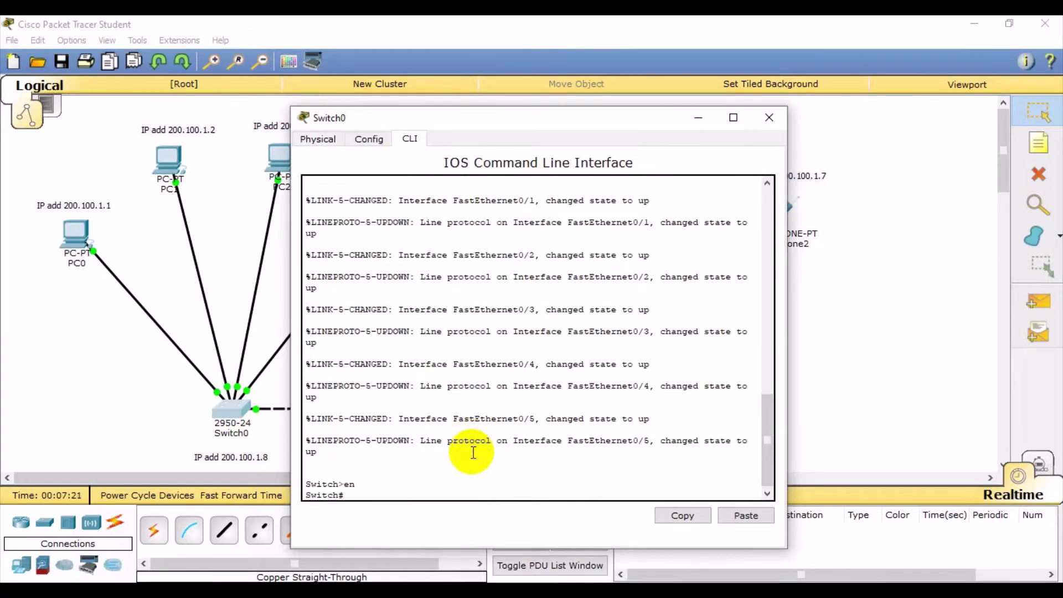
type("conf t")
key("Return")
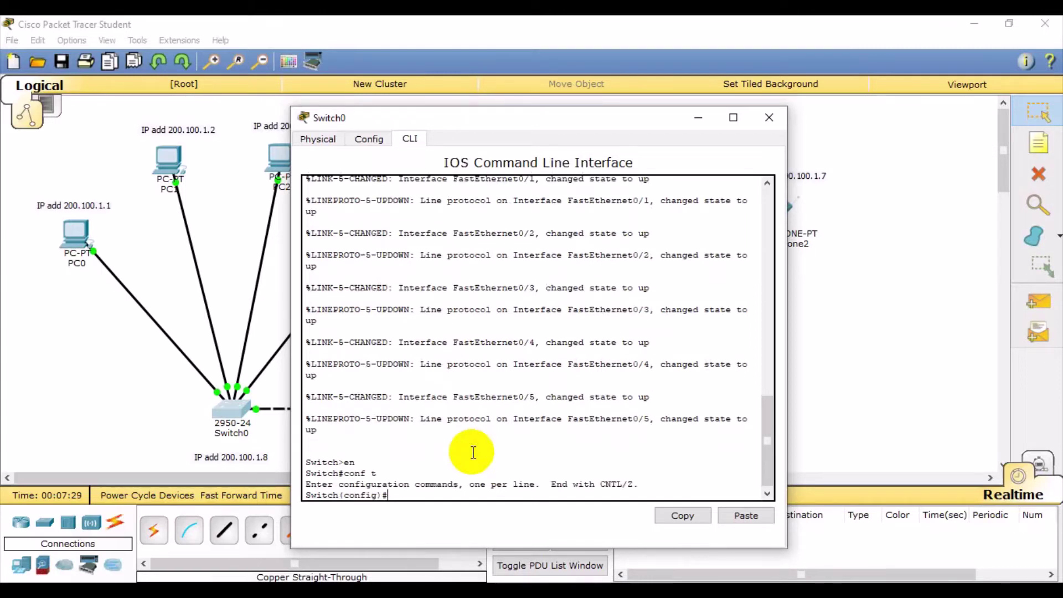
Assign Switch0's vlan1 interface the address 200.100.1.8 with mask 255.255.255.0, enable it with "no sh", and close the switch window.
type("int vlan1")
key("Return")
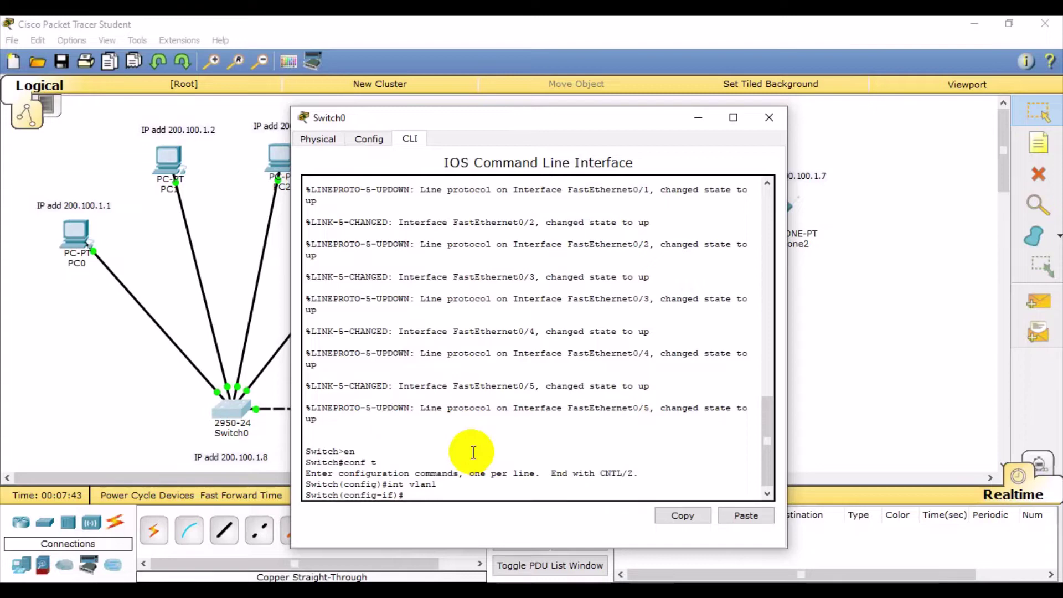
type("ip add 200.100.1.8 255.2")
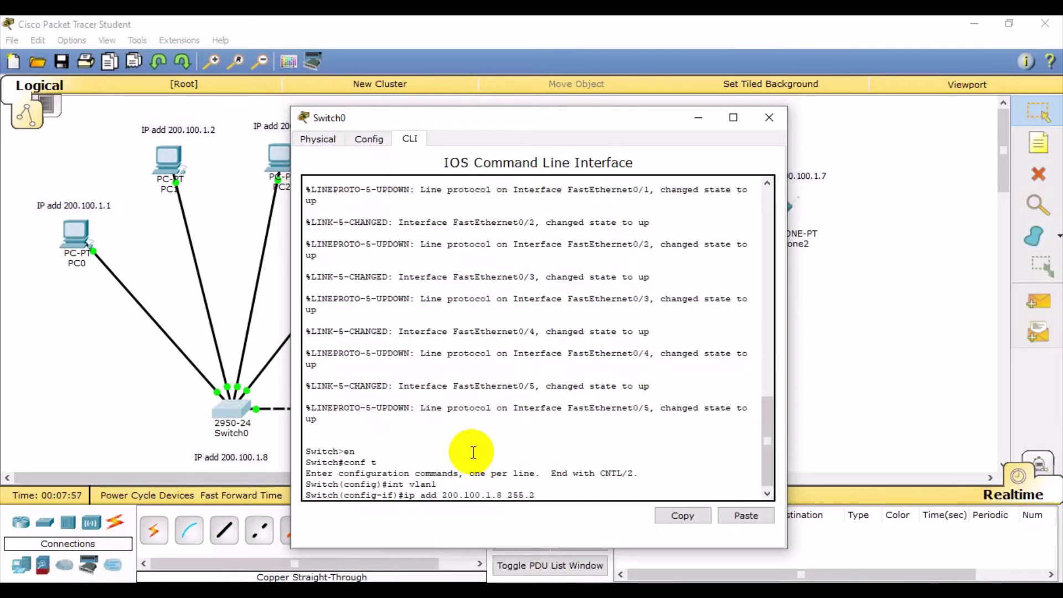
type("55.255.0")
key("Return")
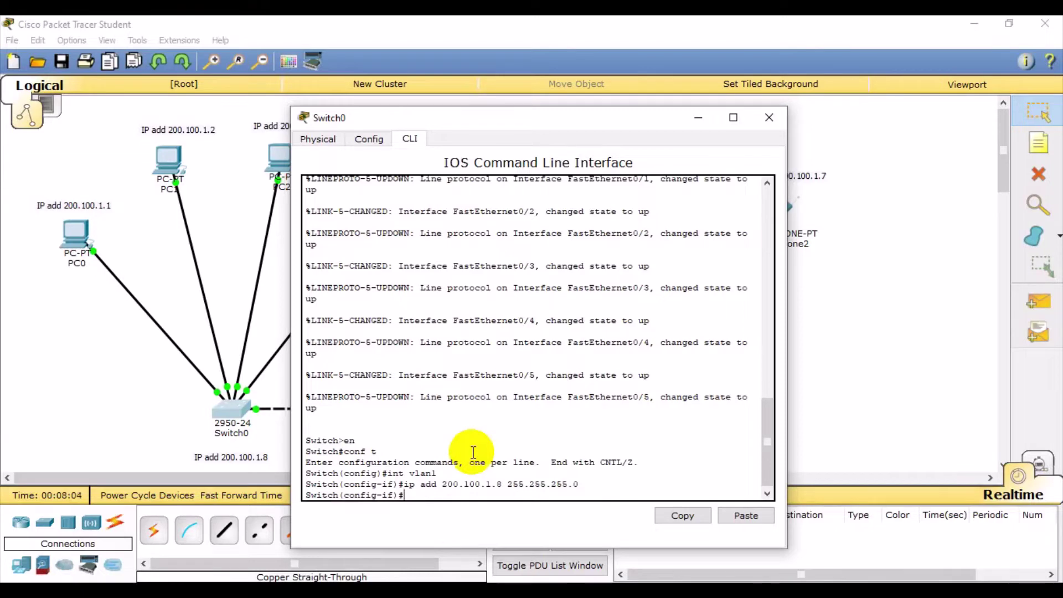
type("no sh")
key("Return")
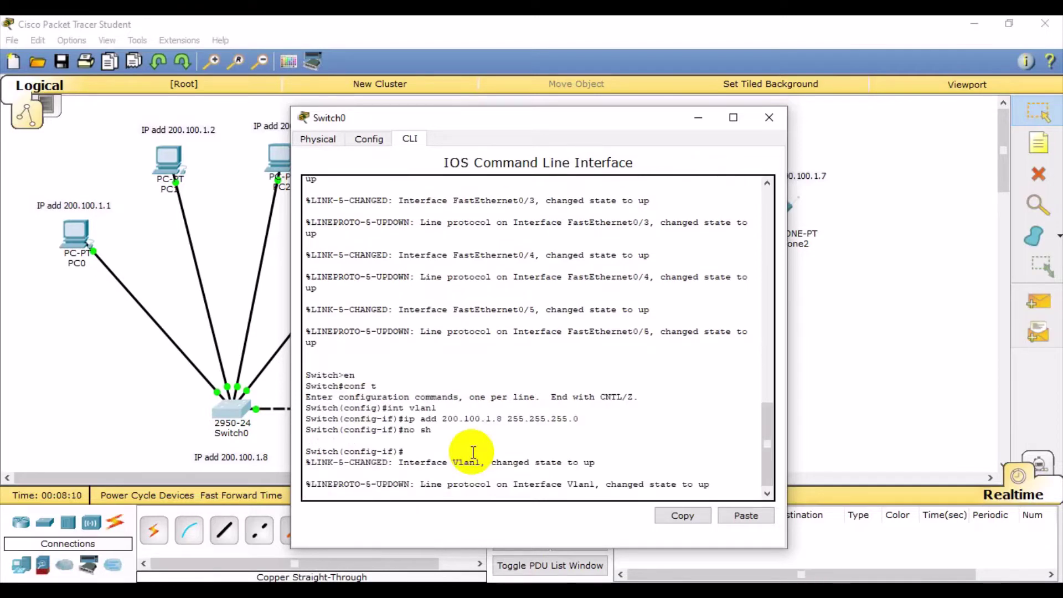
key("Return")
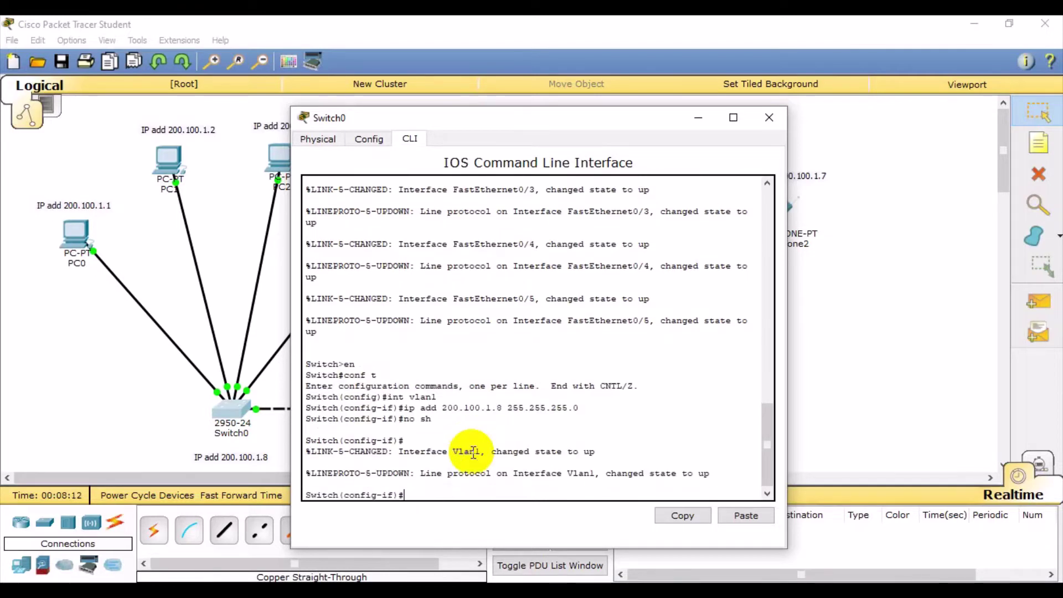
left_click(769, 118)
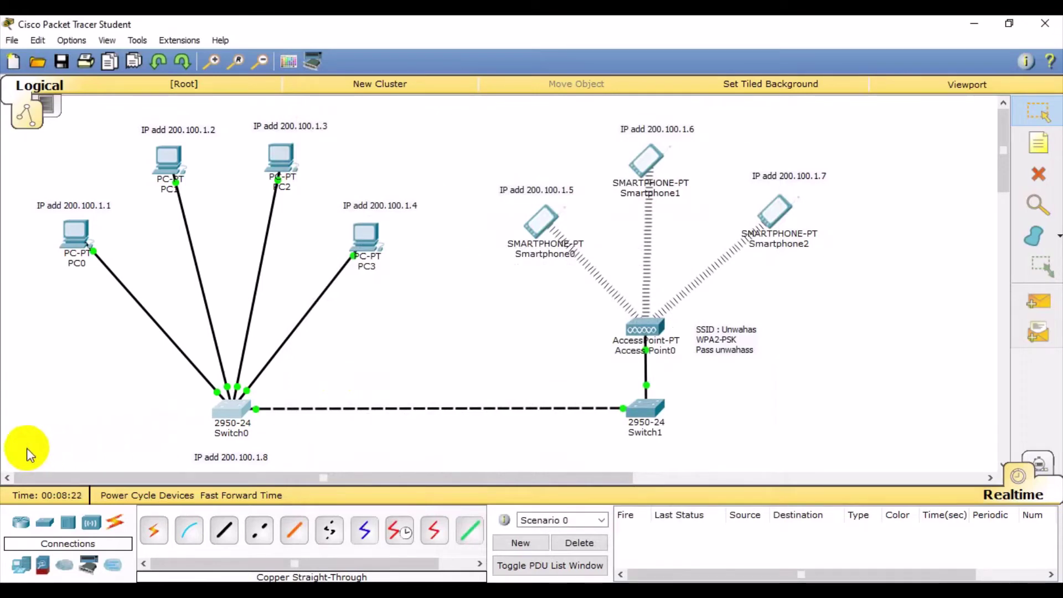
Give PC0 the static IP address 200.100.1.1 with subnet mask 255.255.255.0.
left_click(71, 231)
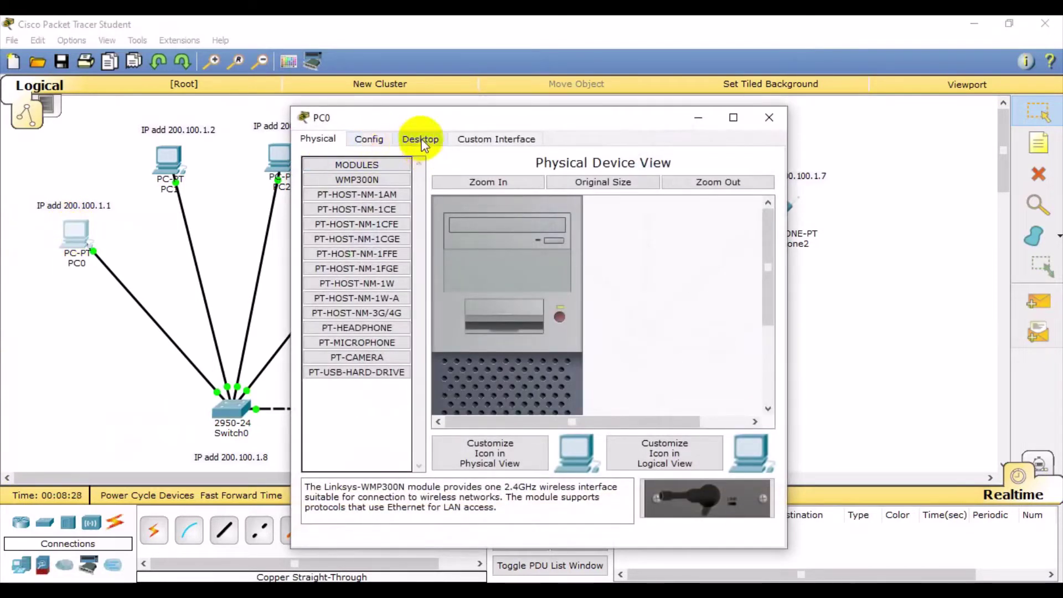
left_click(421, 140)
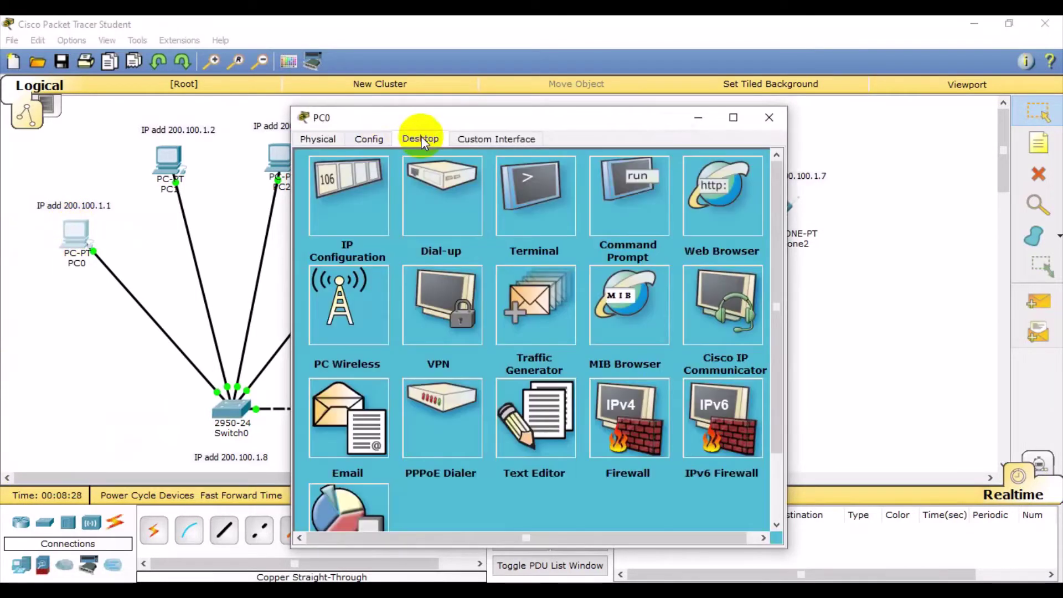
left_click(363, 188)
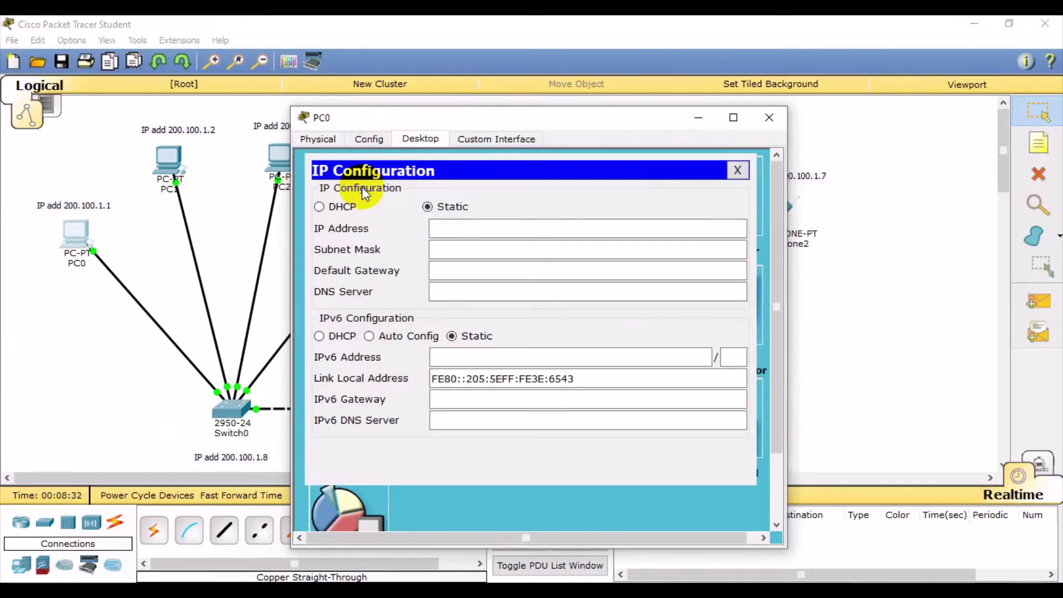
left_click(440, 230)
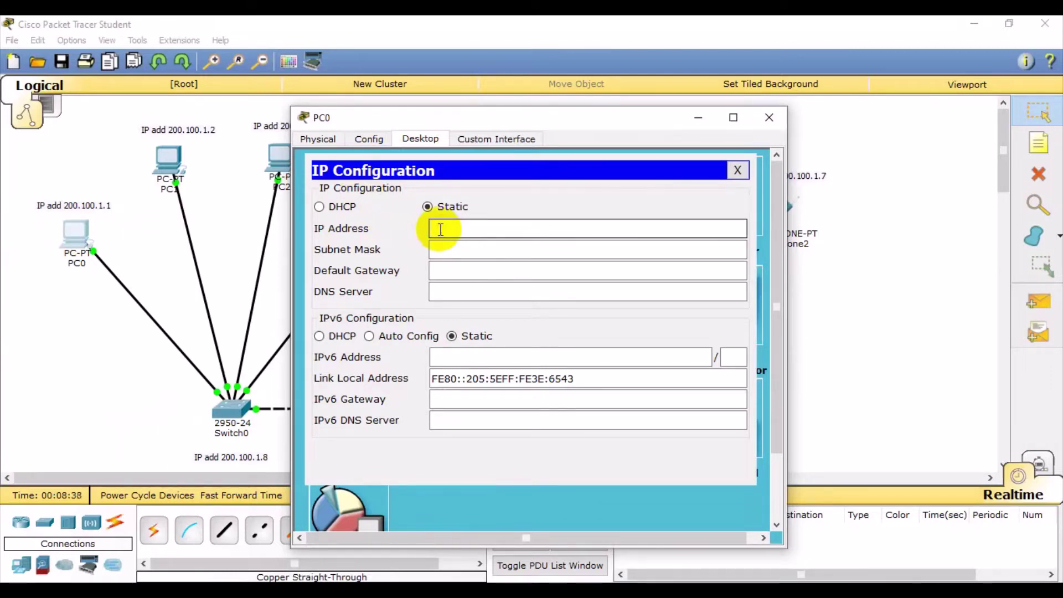
type("200.100.1.1")
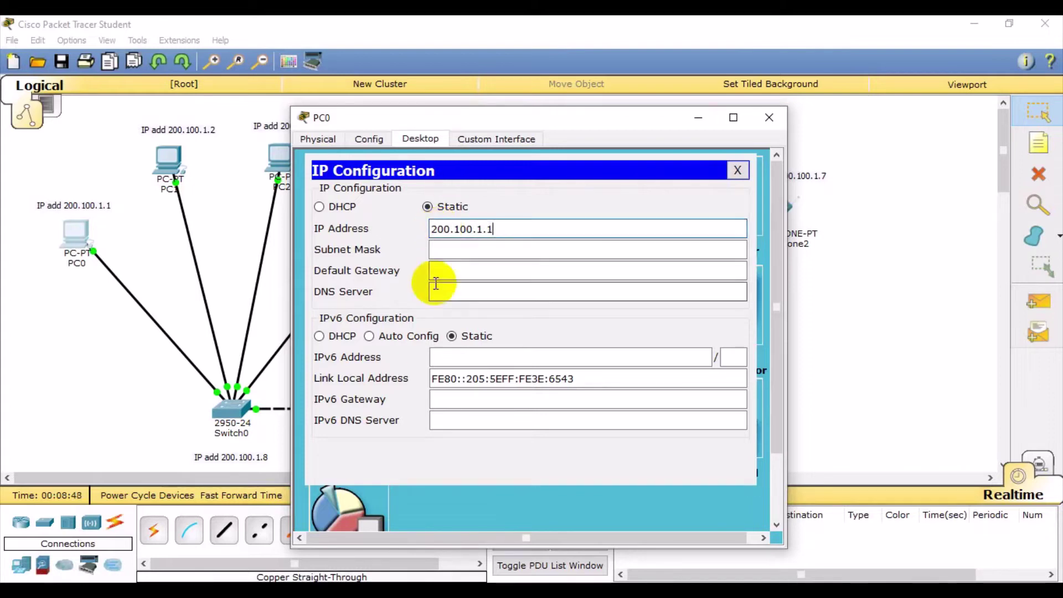
left_click(451, 249)
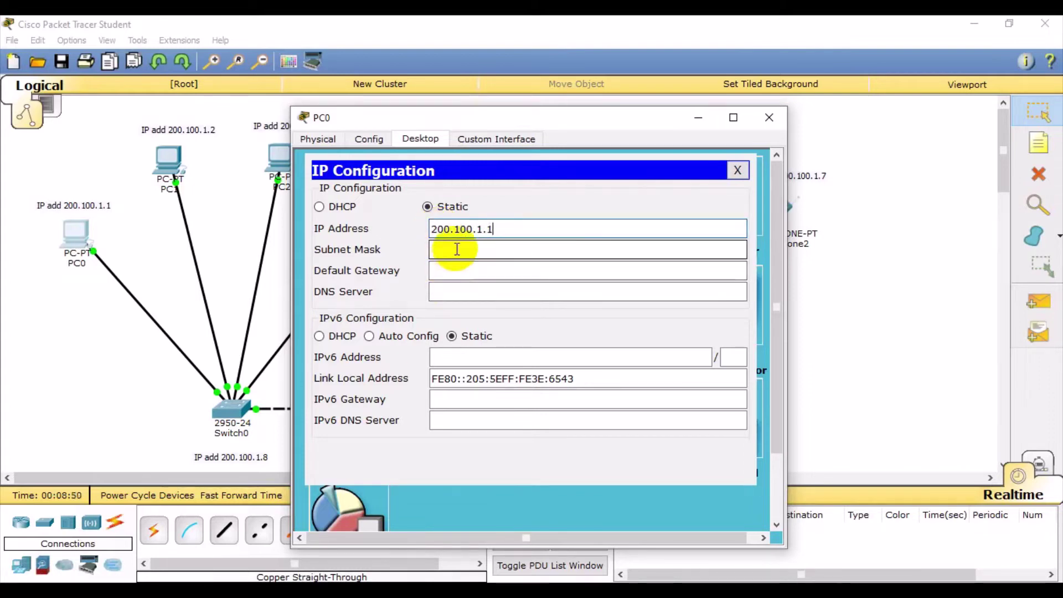
left_click(455, 248)
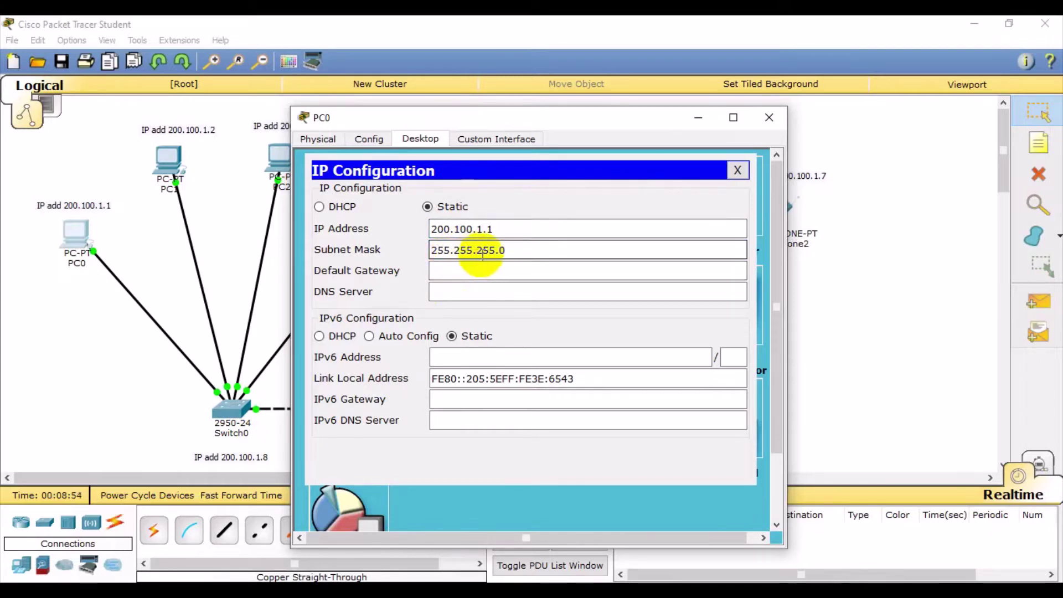
Set PC0's default gateway to 200.100.1.8 and close its window.
left_click(490, 270)
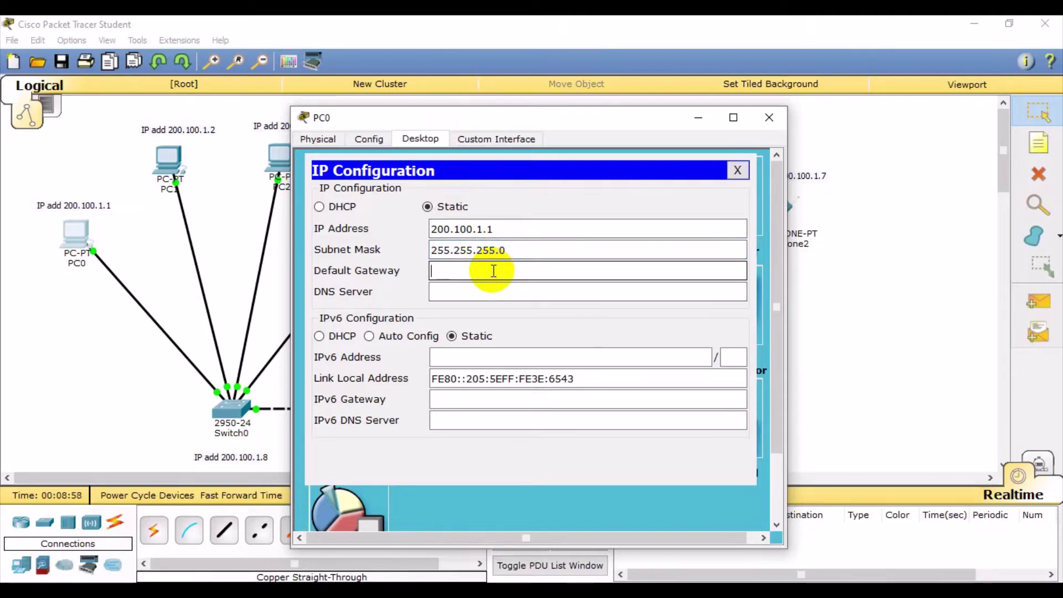
type("200.100.")
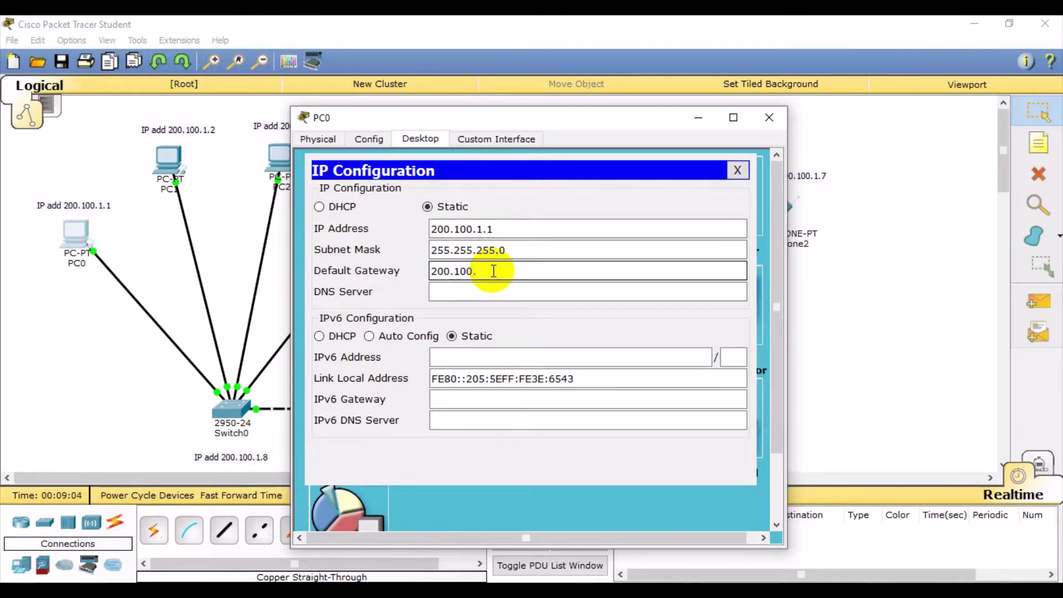
type("1.8")
left_click(499, 250)
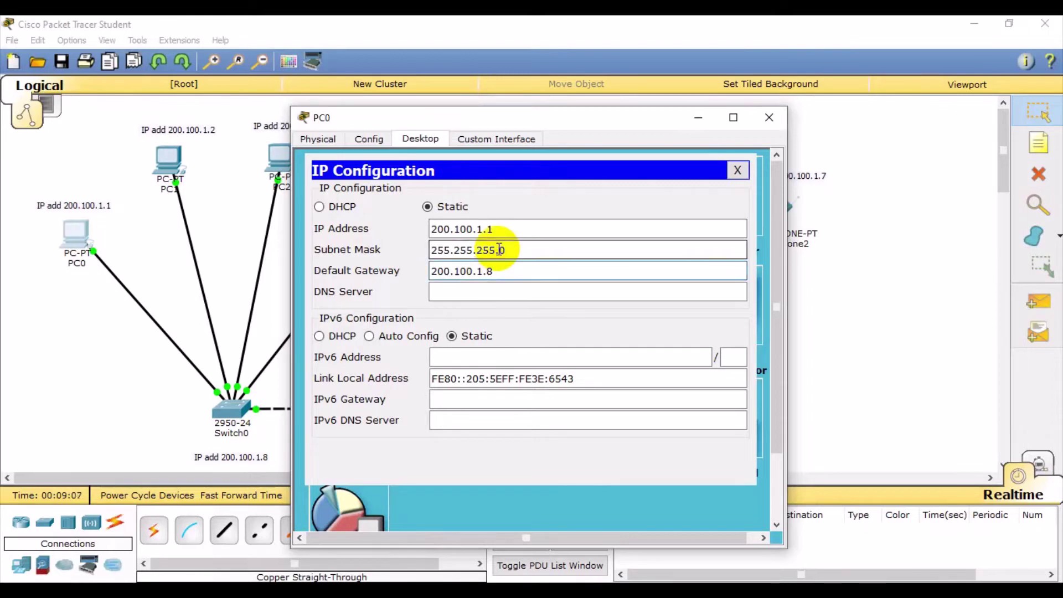
left_click(770, 118)
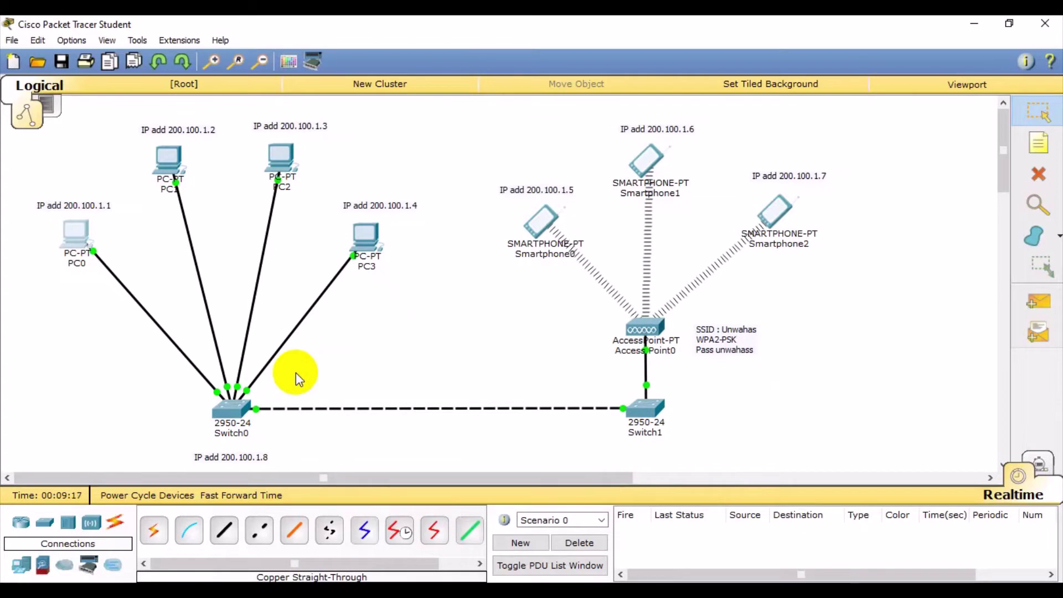
Give PC1 the static IP address 200.100.1.2, subnet mask 255.255.255.0 and default gateway 200.100.1.8, and close its window.
left_click(171, 164)
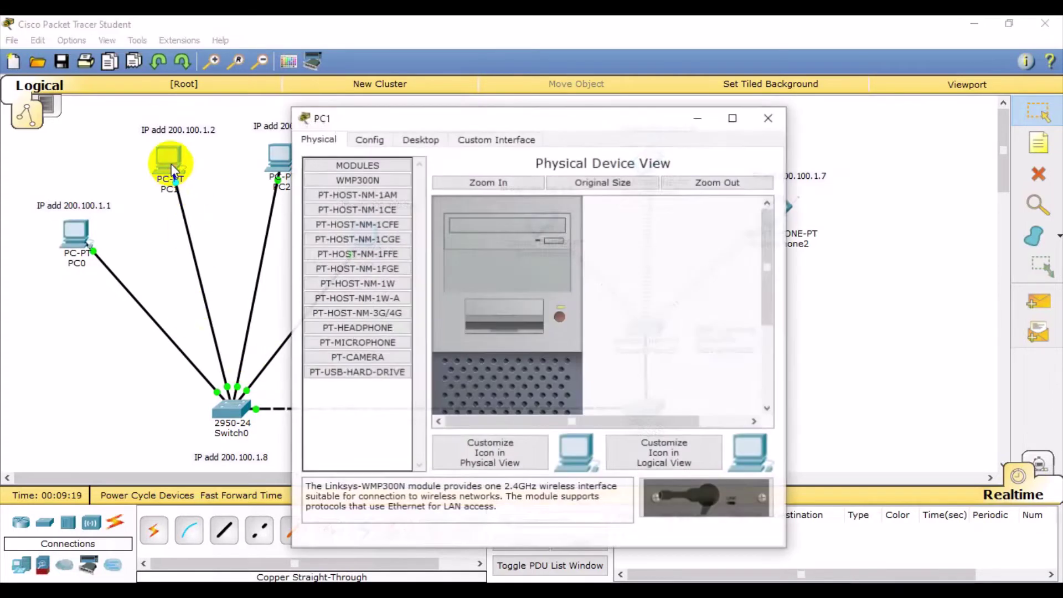
left_click(421, 140)
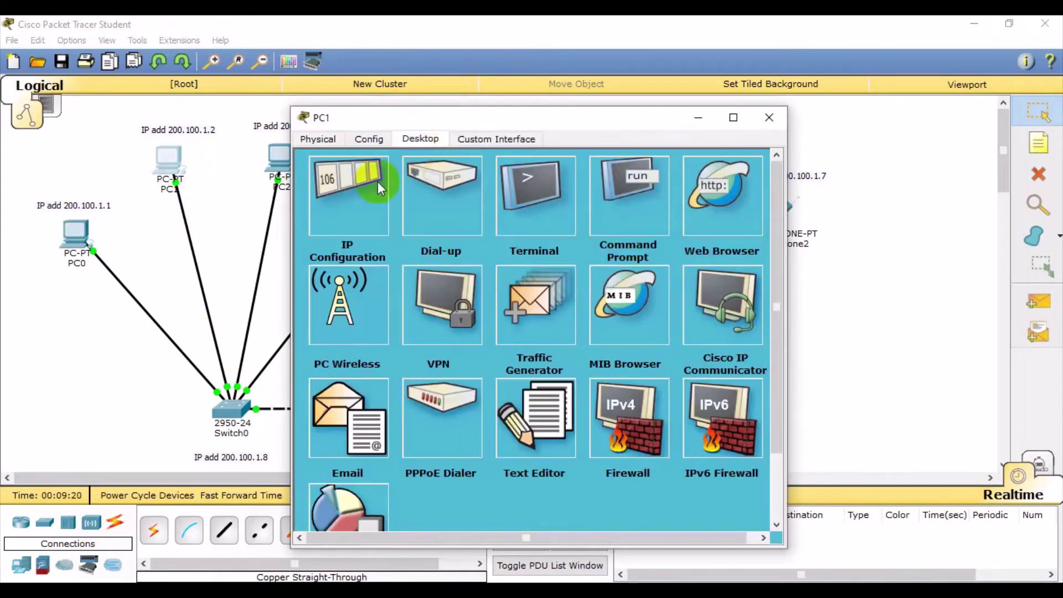
left_click(344, 190)
left_click(450, 229)
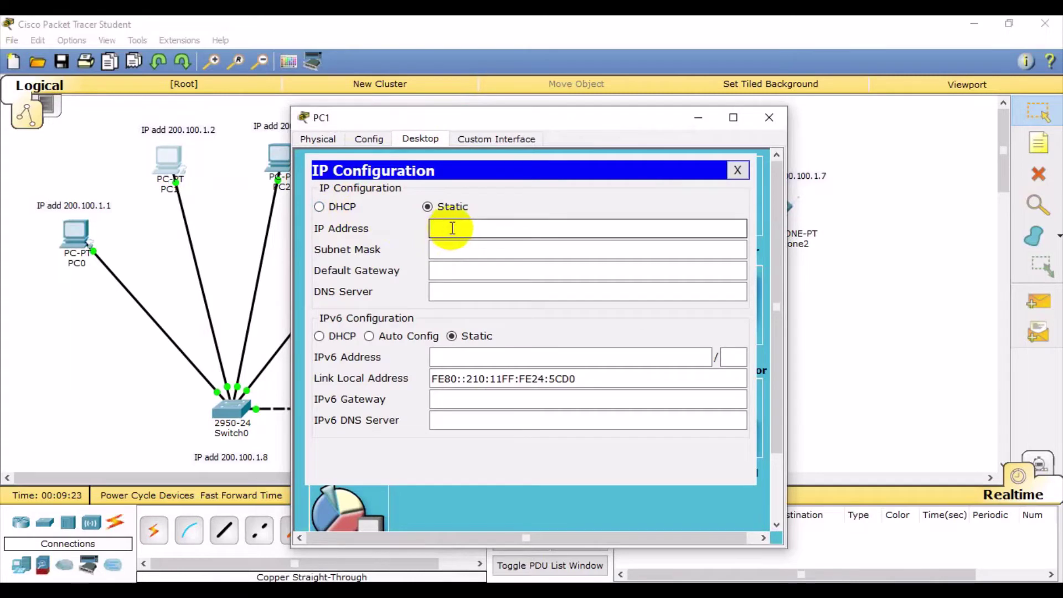
type("200.100.1")
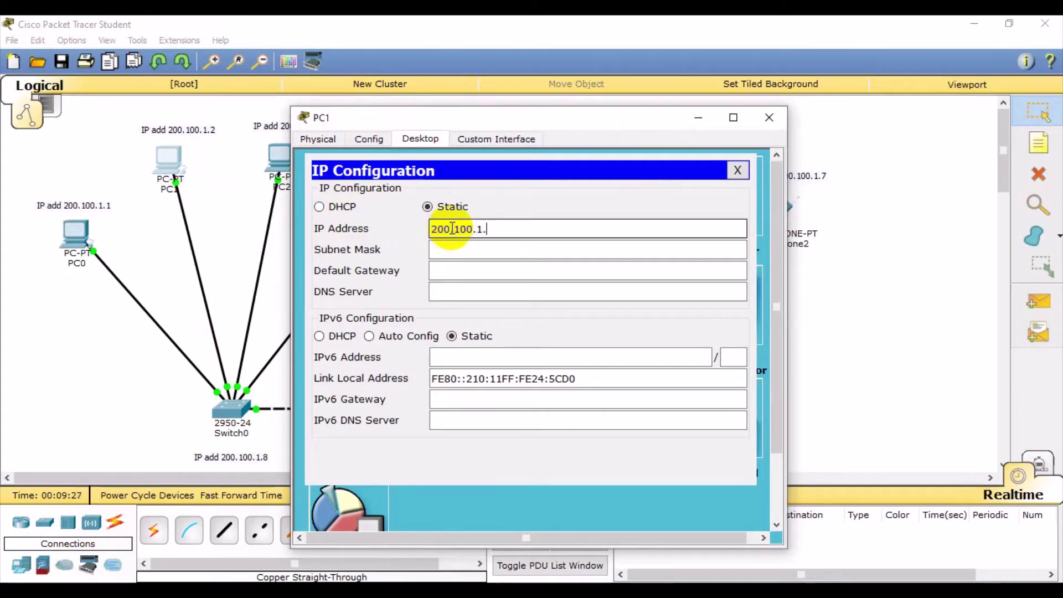
type(".2")
left_click(475, 249)
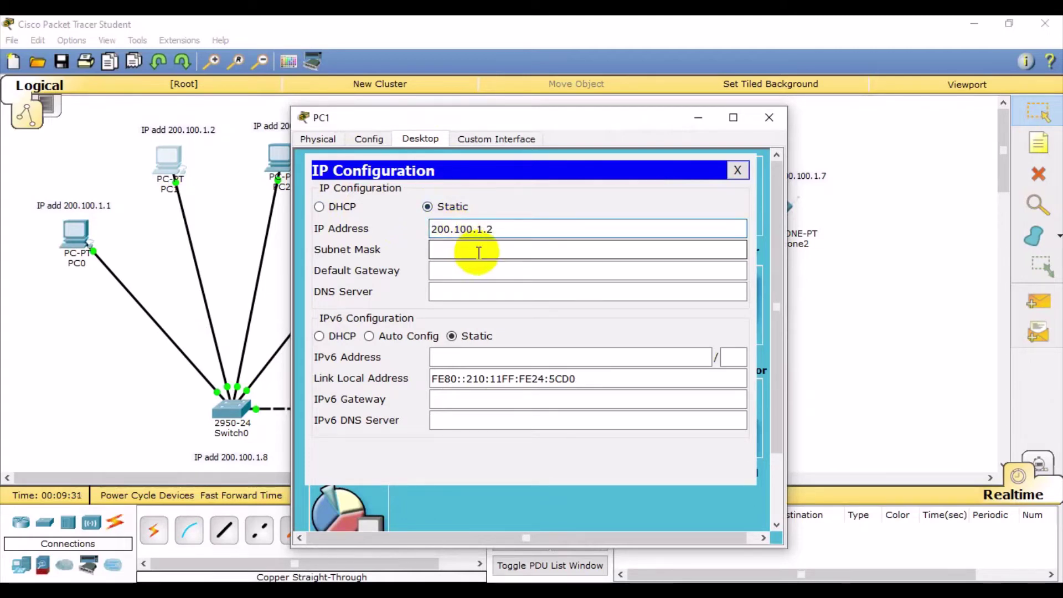
left_click(487, 271)
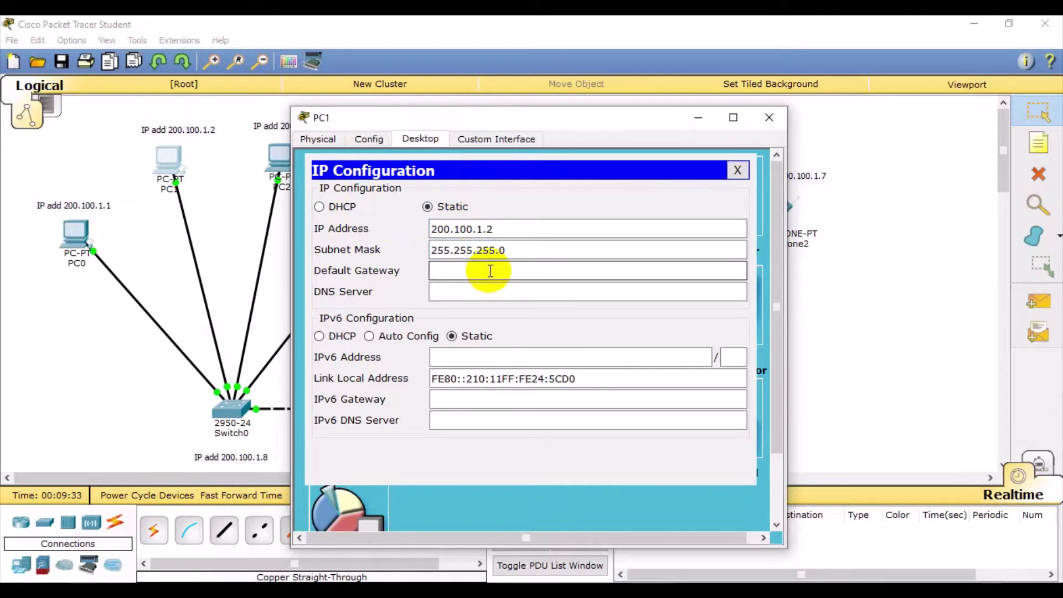
type("200.100.1.8")
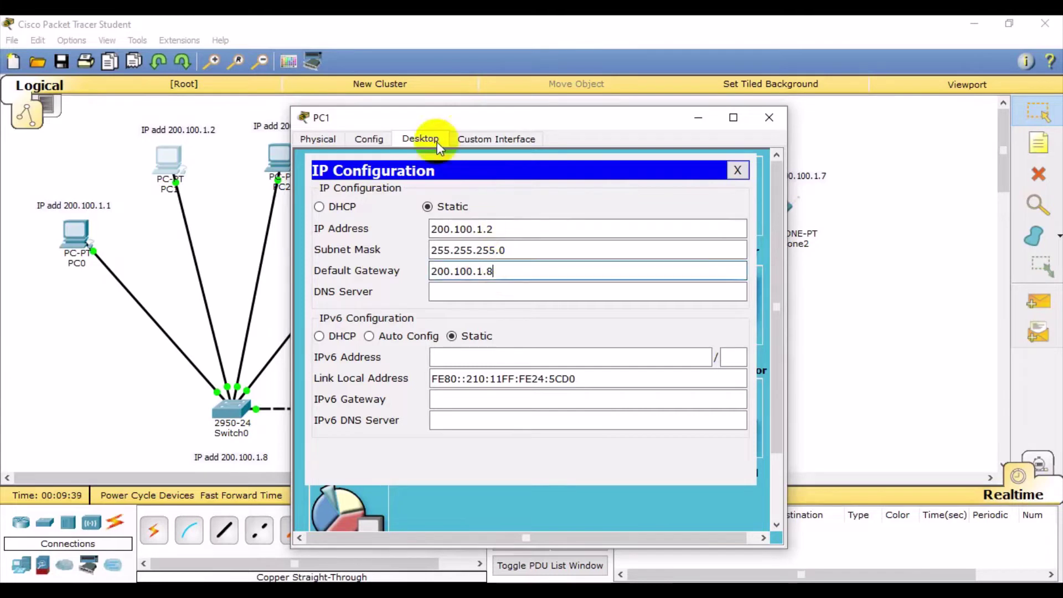
left_click(769, 124)
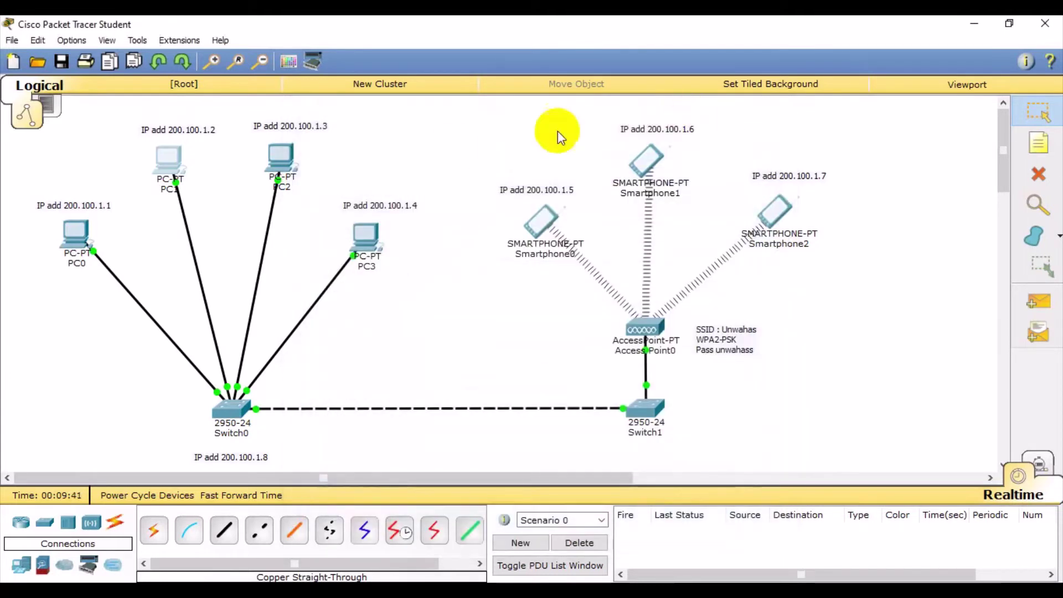
Give PC2 the static IP address 200.100.1.3, subnet mask 255.255.255.0 and default gateway 200.100.1.8, and close its window.
left_click(281, 158)
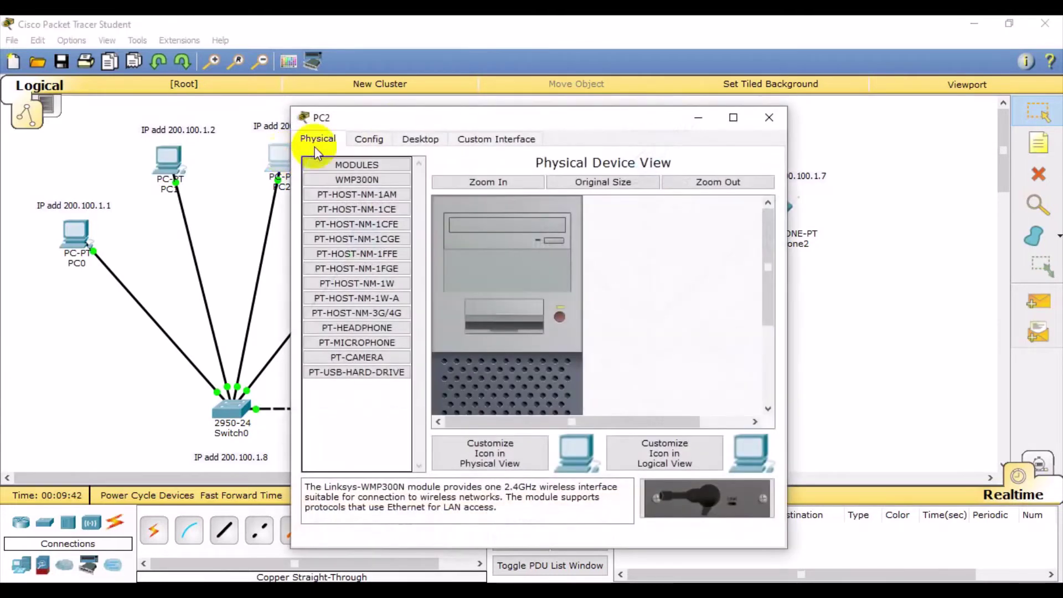
left_click(422, 139)
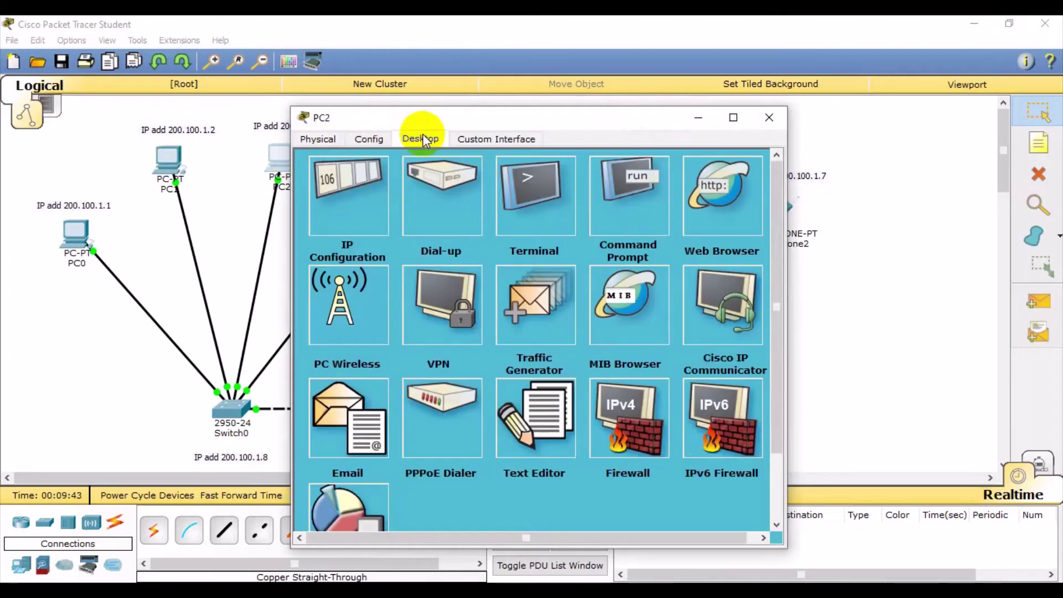
left_click(336, 223)
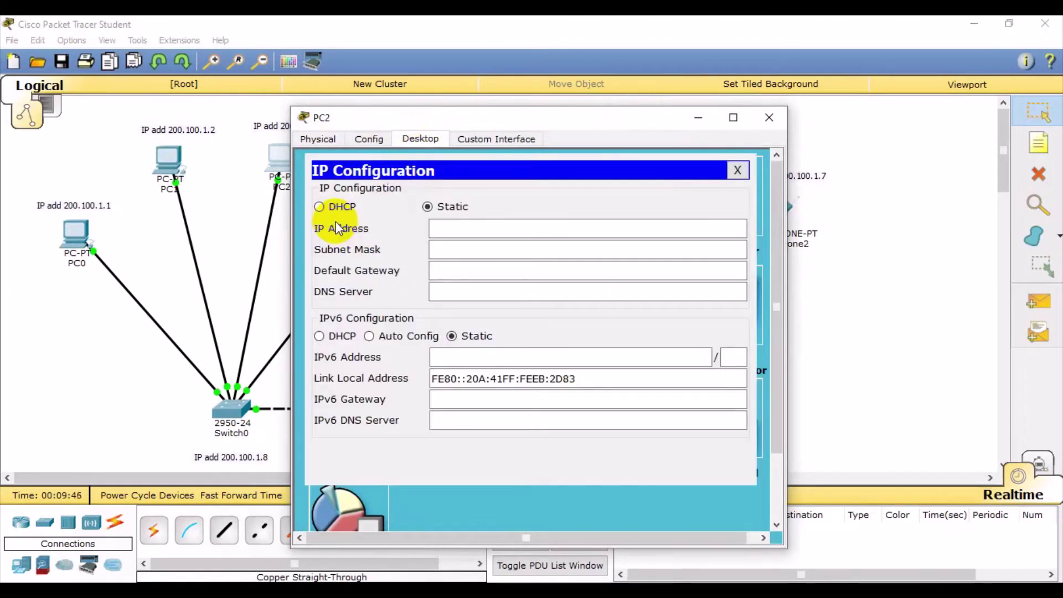
left_click(470, 231)
type("2")
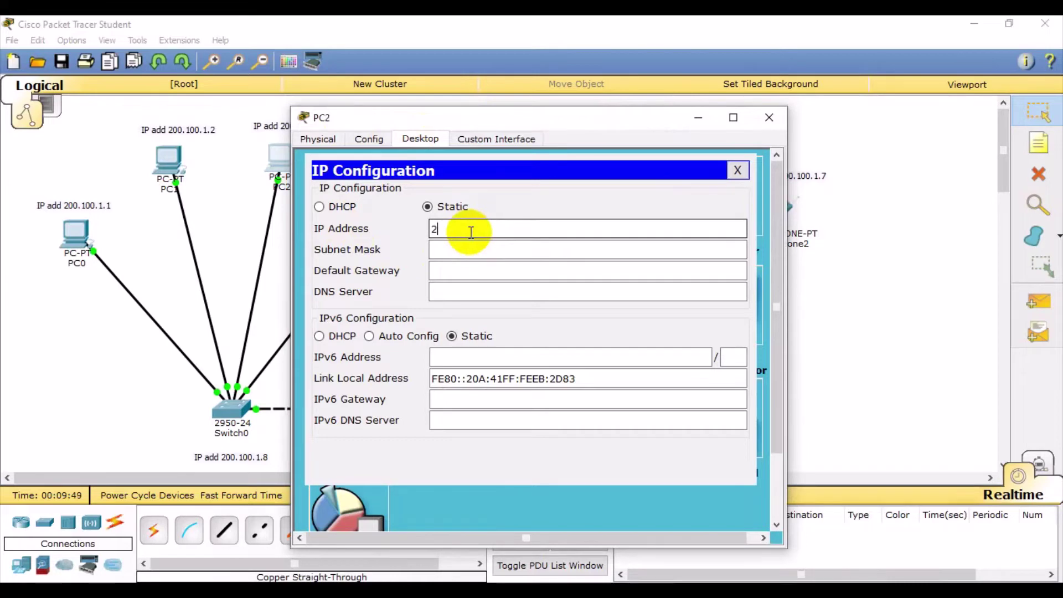
type("00.100.1.3")
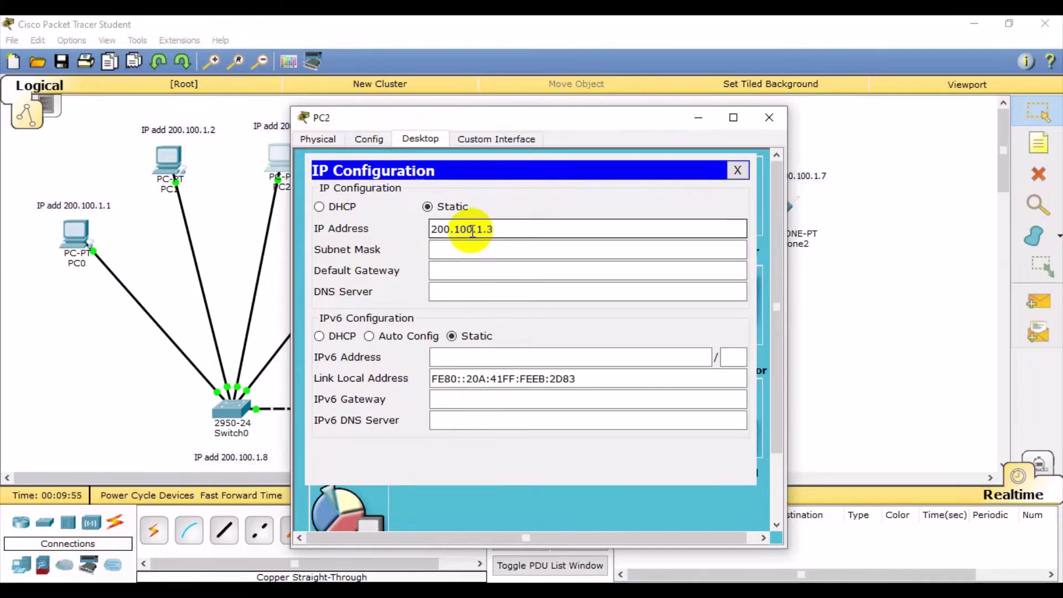
left_click(484, 249)
left_click(490, 272)
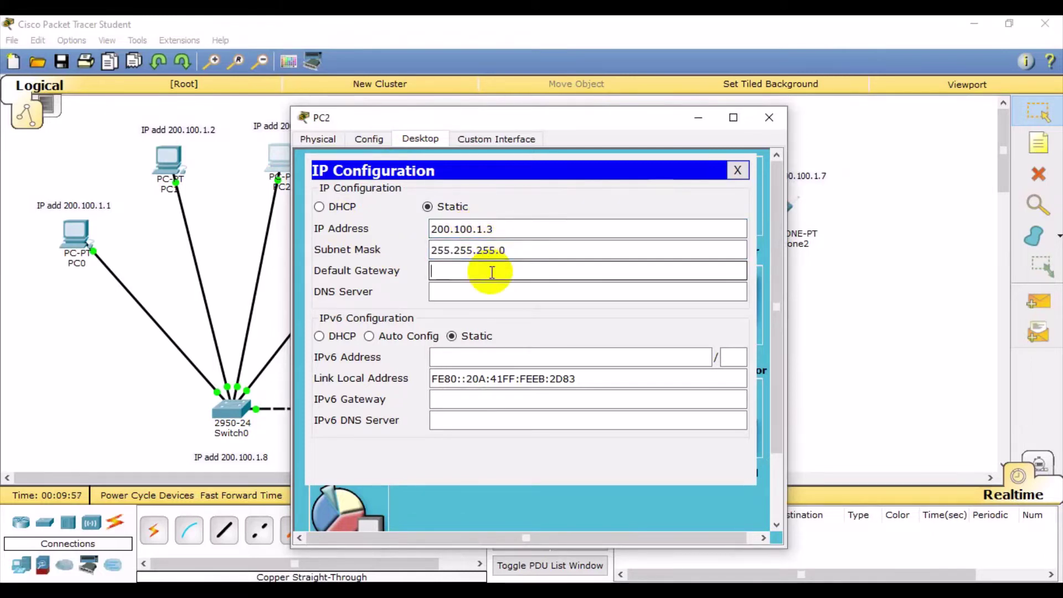
type("200.100.1.8")
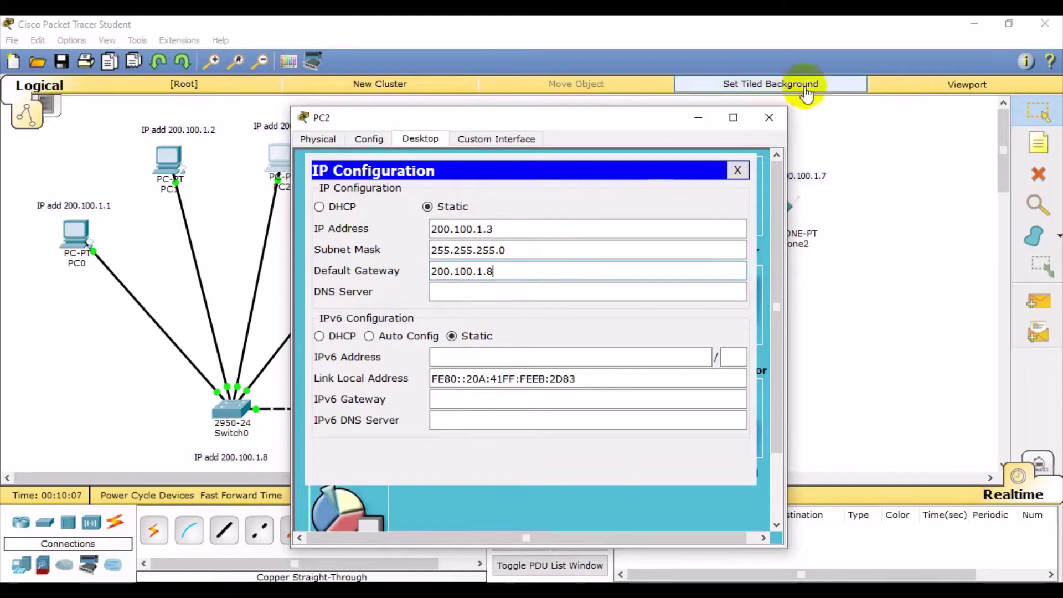
left_click(769, 117)
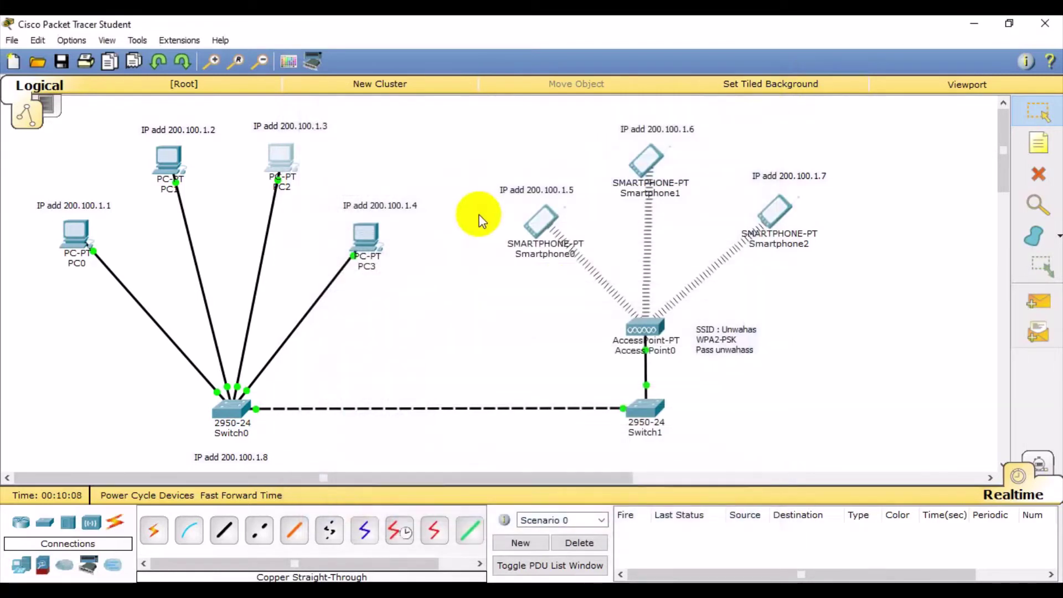
Give PC3 the static IP address 200.100.1.4, subnet mask 255.255.255.0 and default gateway 200.100.1.8, and close its window.
left_click(373, 233)
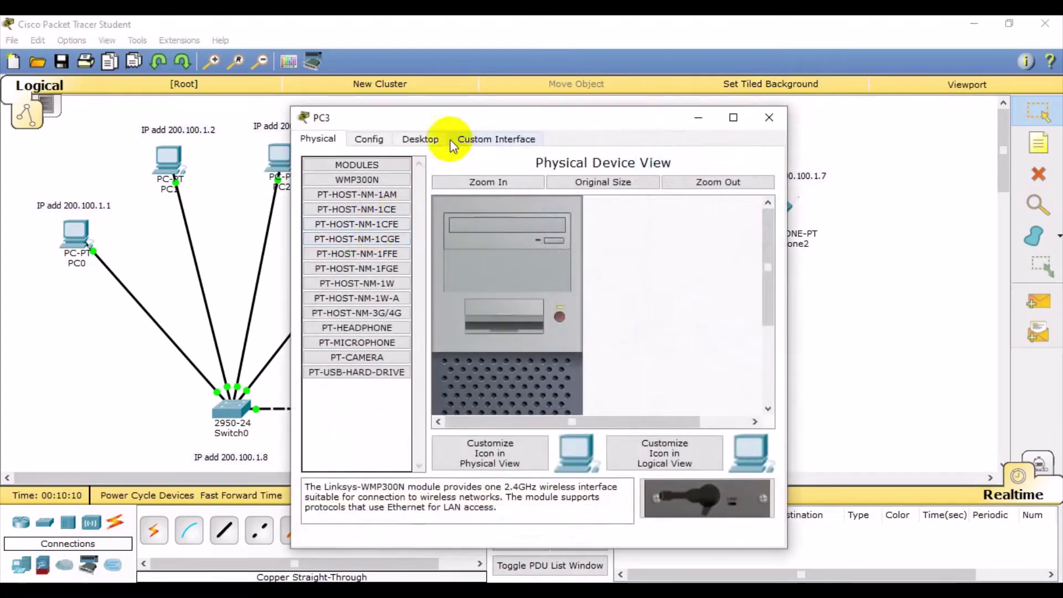
left_click(433, 141)
left_click(385, 199)
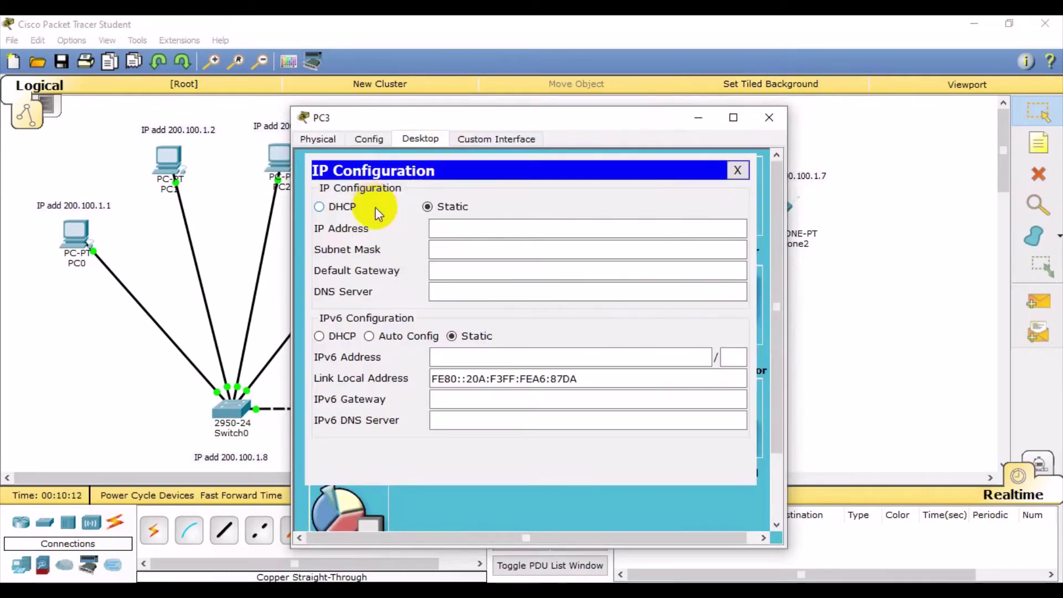
left_click(451, 226)
type("2")
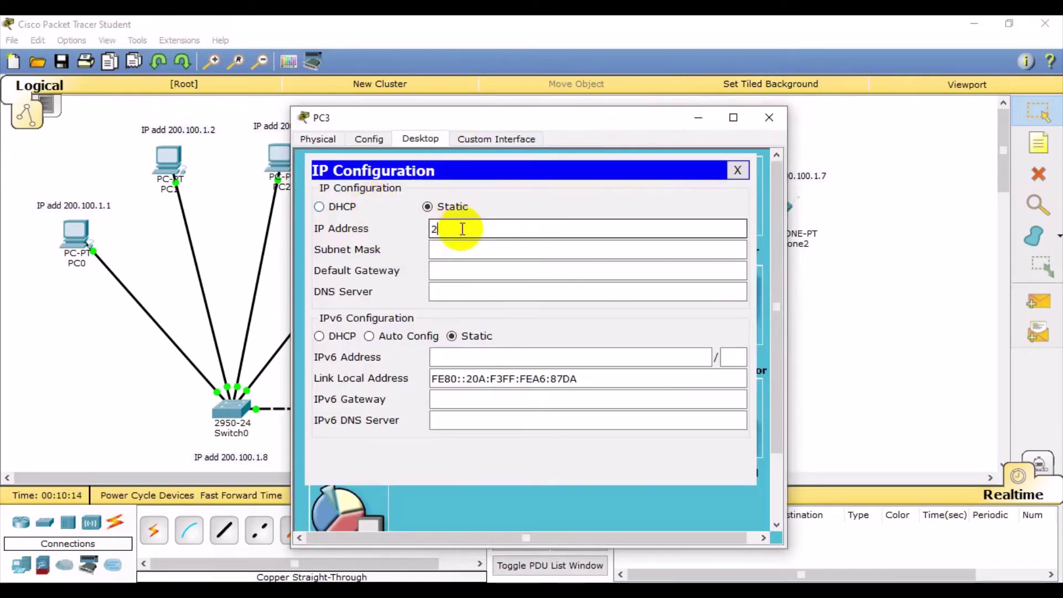
type("00.100.1.4")
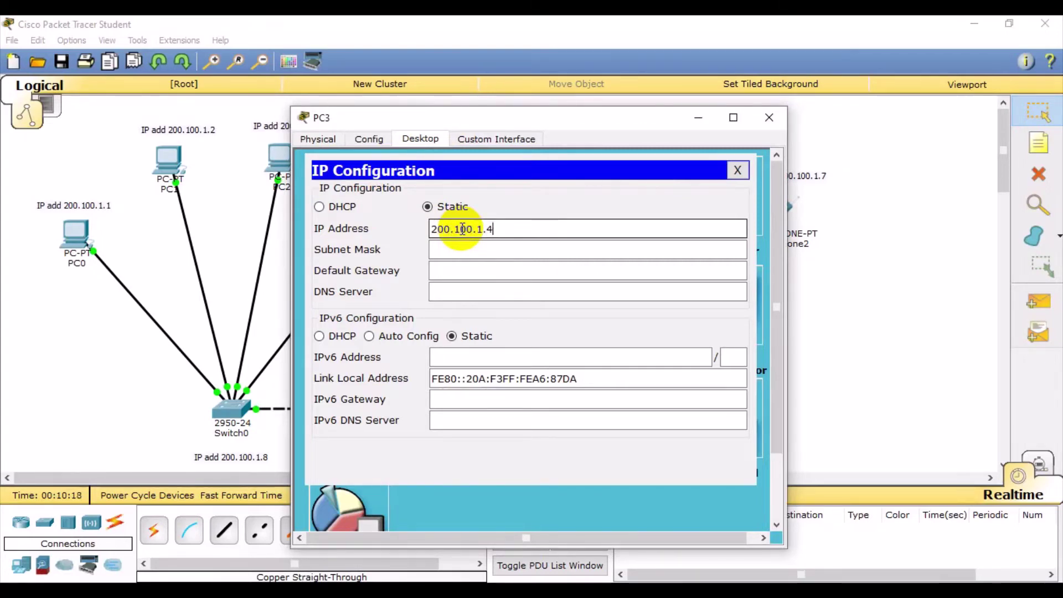
left_click(468, 247)
left_click(470, 272)
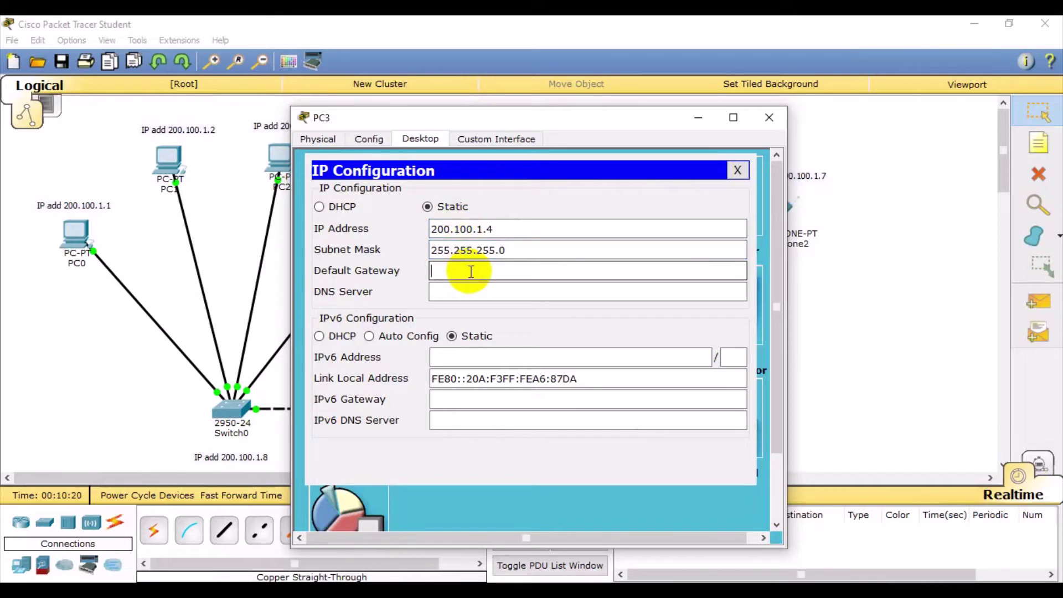
type("200.100.1.8")
left_click(778, 119)
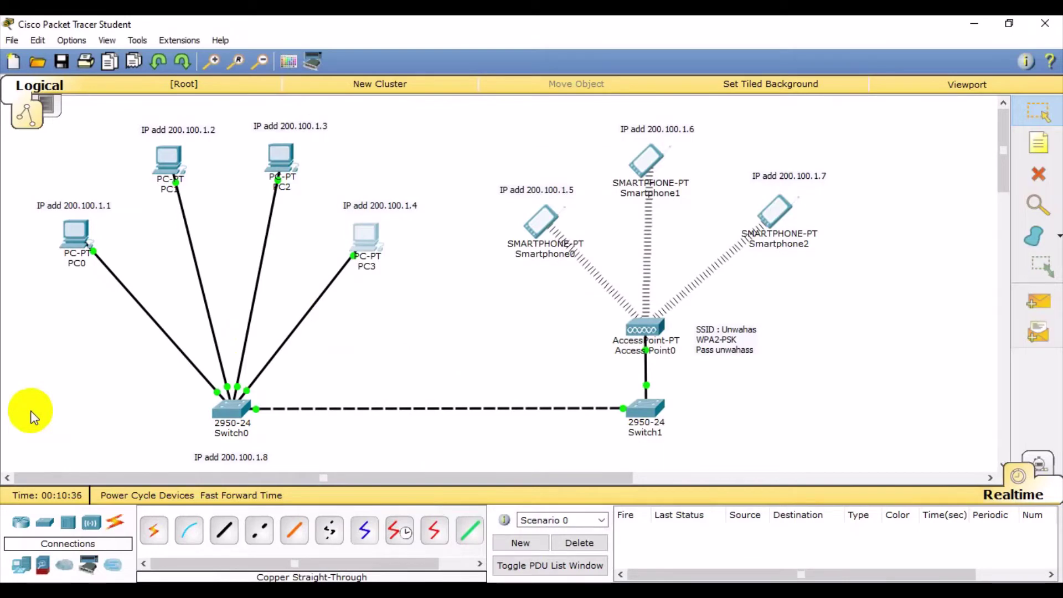
Ping Switch0 at 200.100.1.8 twice from PC0's command prompt, and close the PC0 window.
left_click(74, 238)
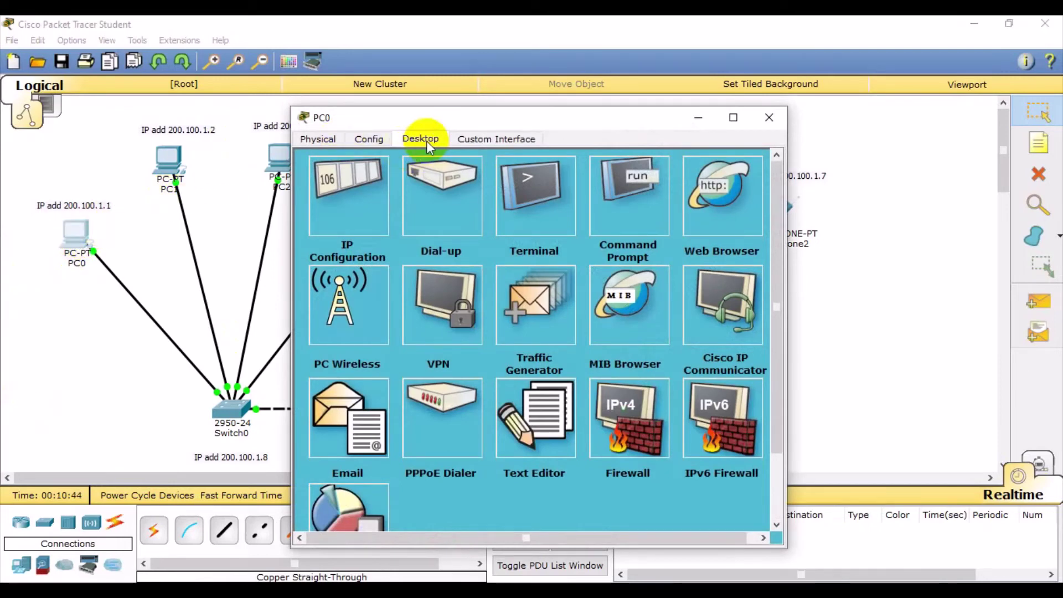
left_click(627, 216)
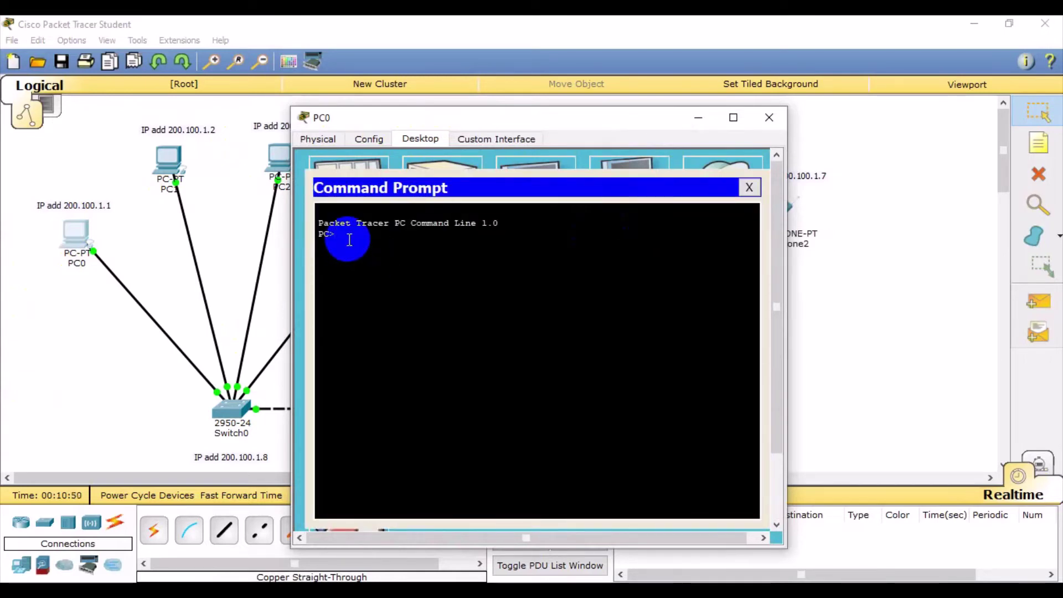
type("ping 200.100.1.8")
key("Return")
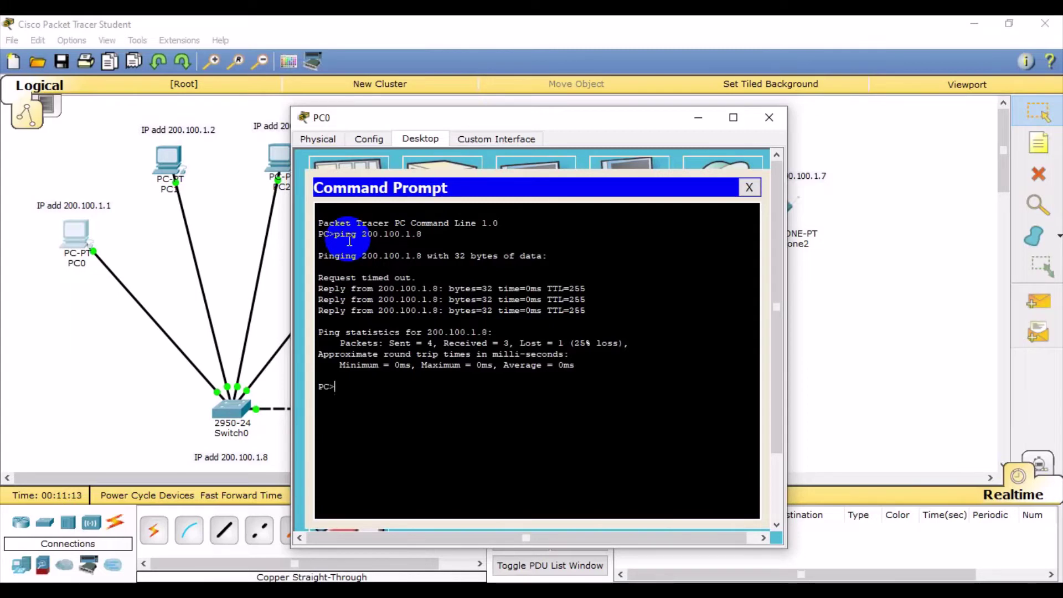
type("ping 200.100.1.8")
key("Return")
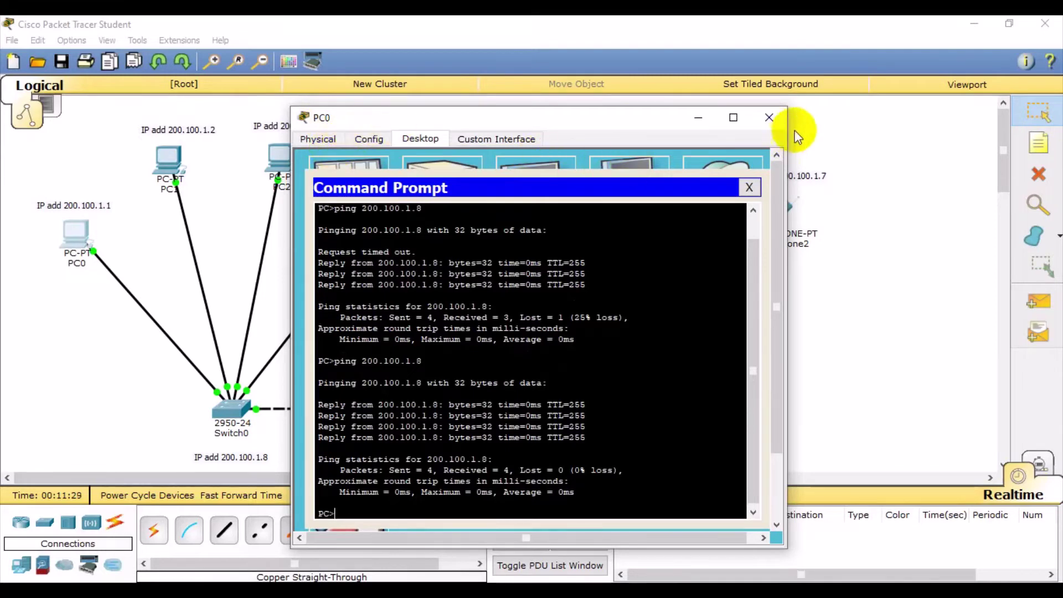
left_click(772, 118)
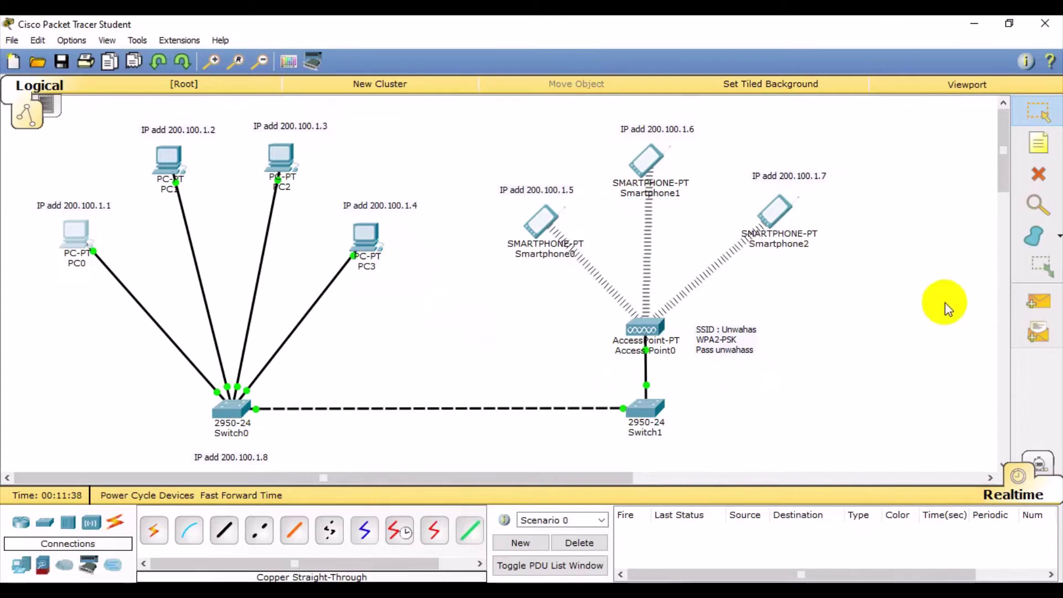
Add a simple PDU with PC0 as both source and destination.
left_click(1046, 307)
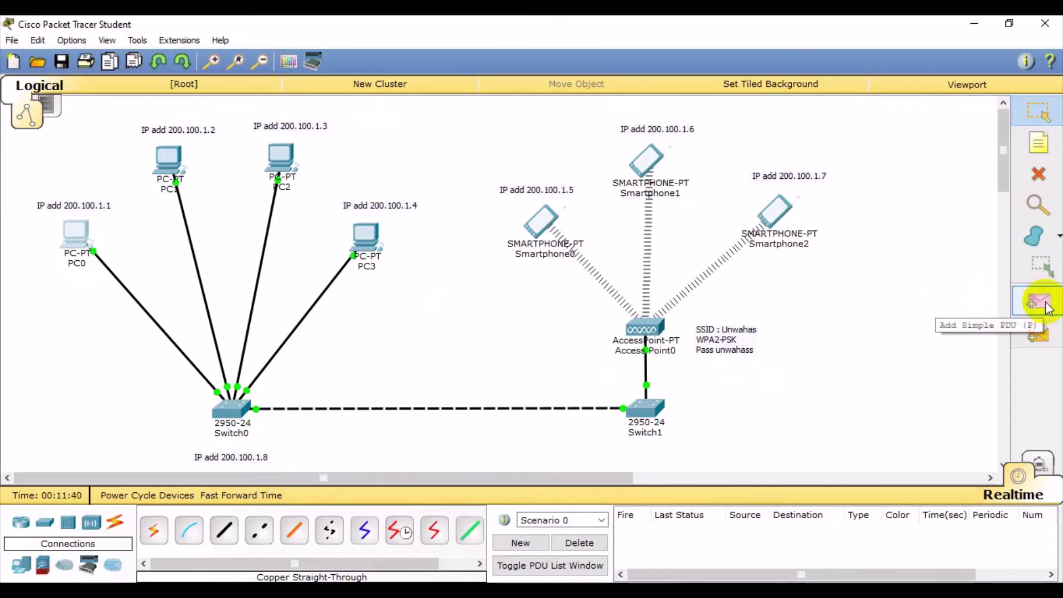
left_click(1048, 308)
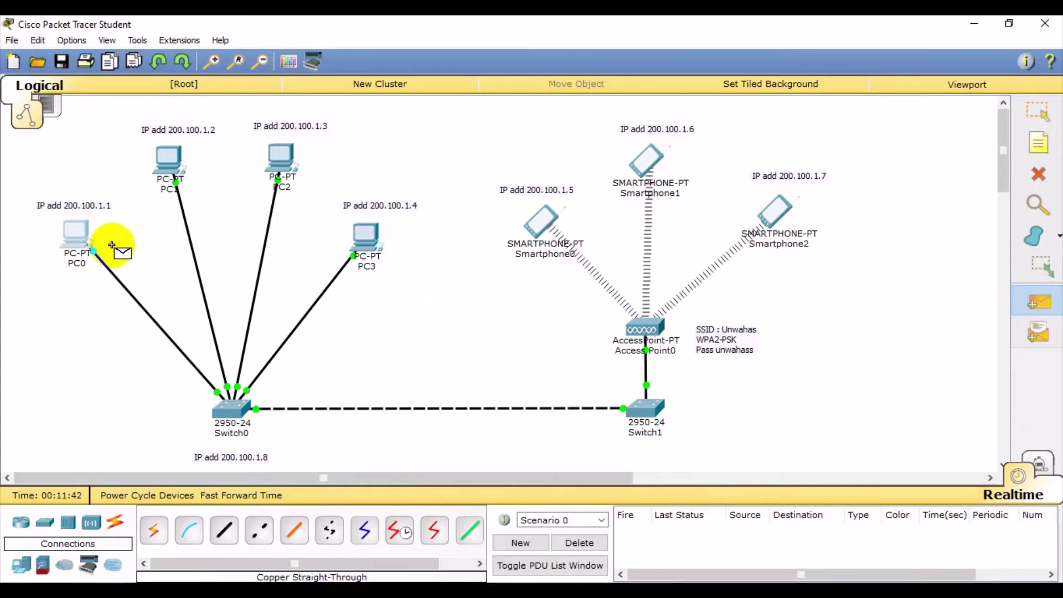
double_click(78, 228)
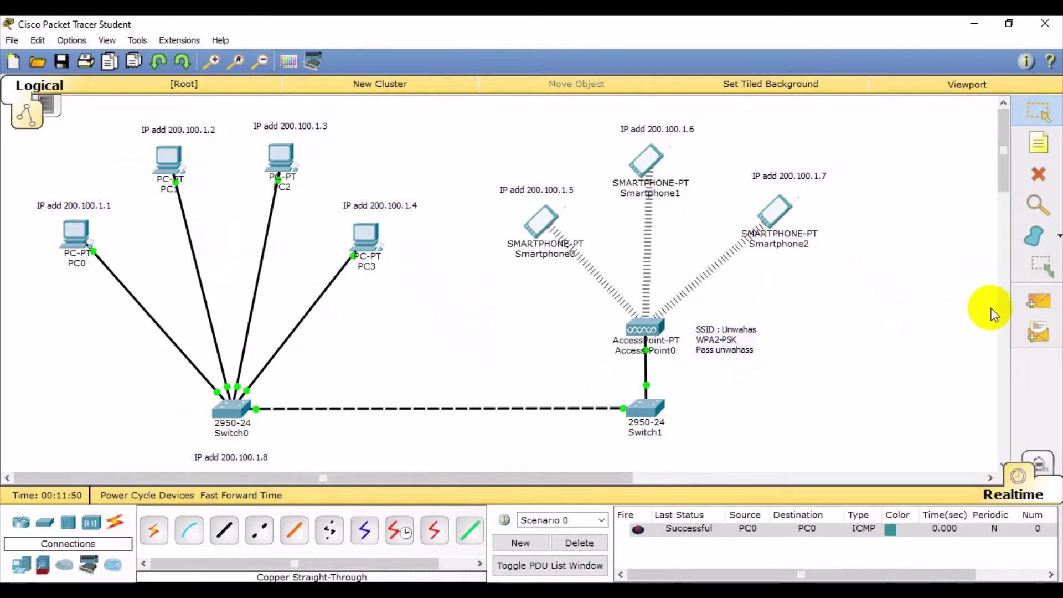
Add a simple PDU from PC0 to PC1 and another from PC1 to PC2.
left_click(1035, 306)
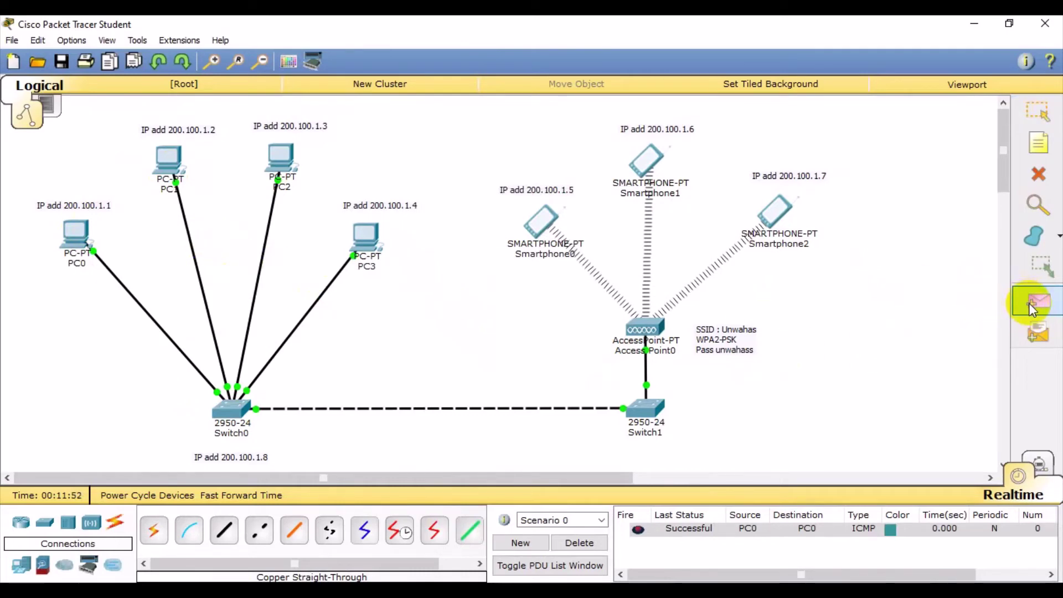
left_click(80, 230)
left_click(172, 165)
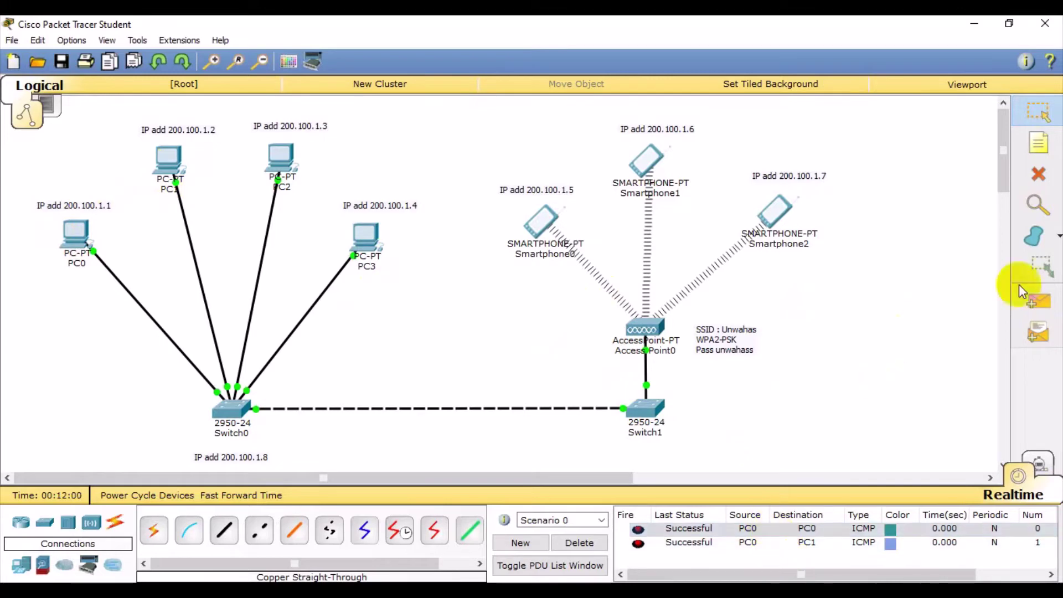
left_click(1037, 303)
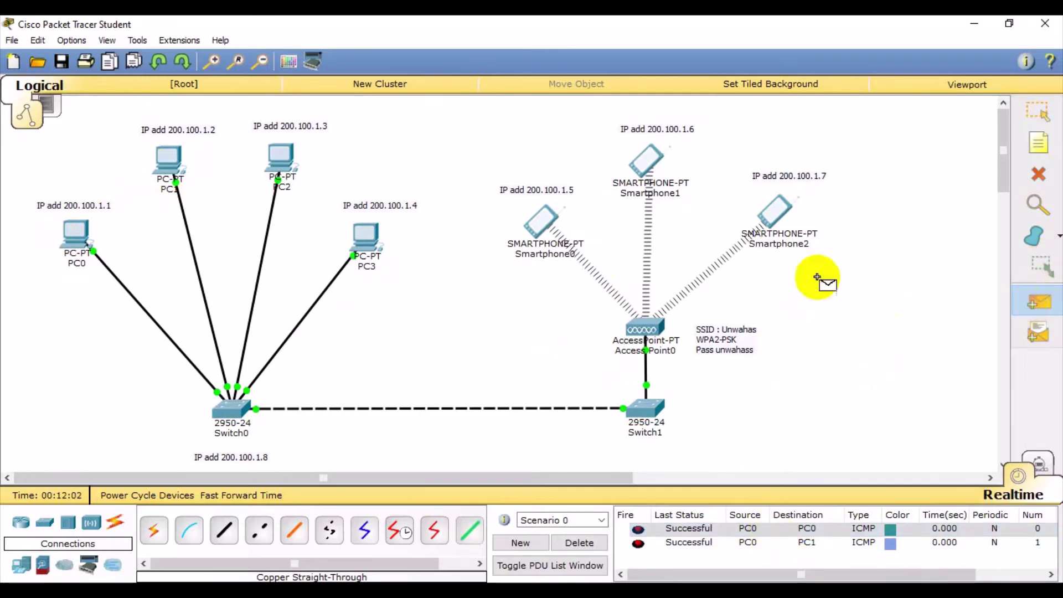
left_click(170, 166)
left_click(281, 162)
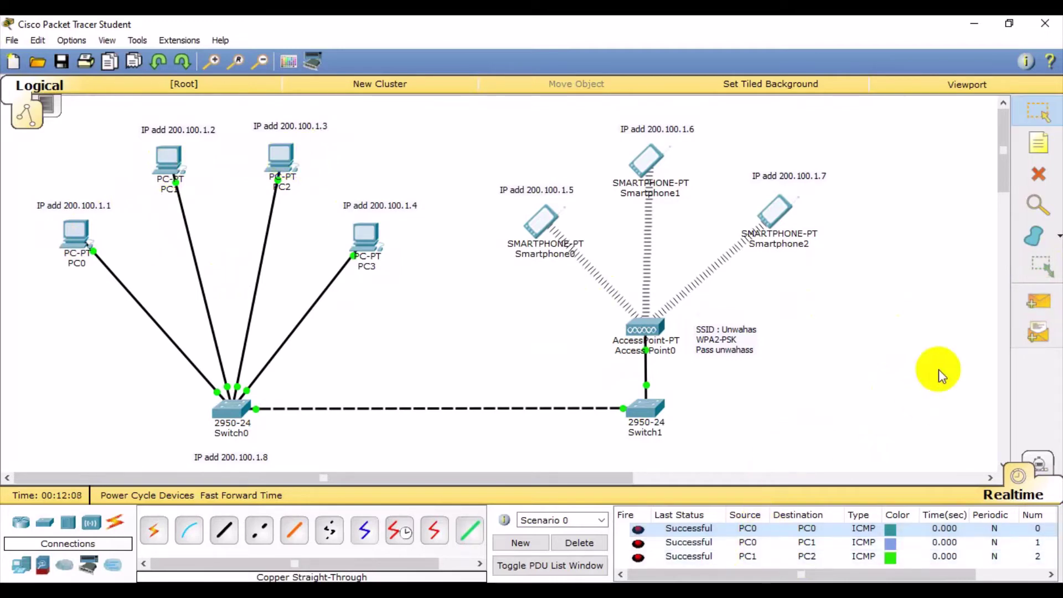
Add a simple PDU from PC2 to PC3 and check its entry in the PDU list.
left_click(1037, 304)
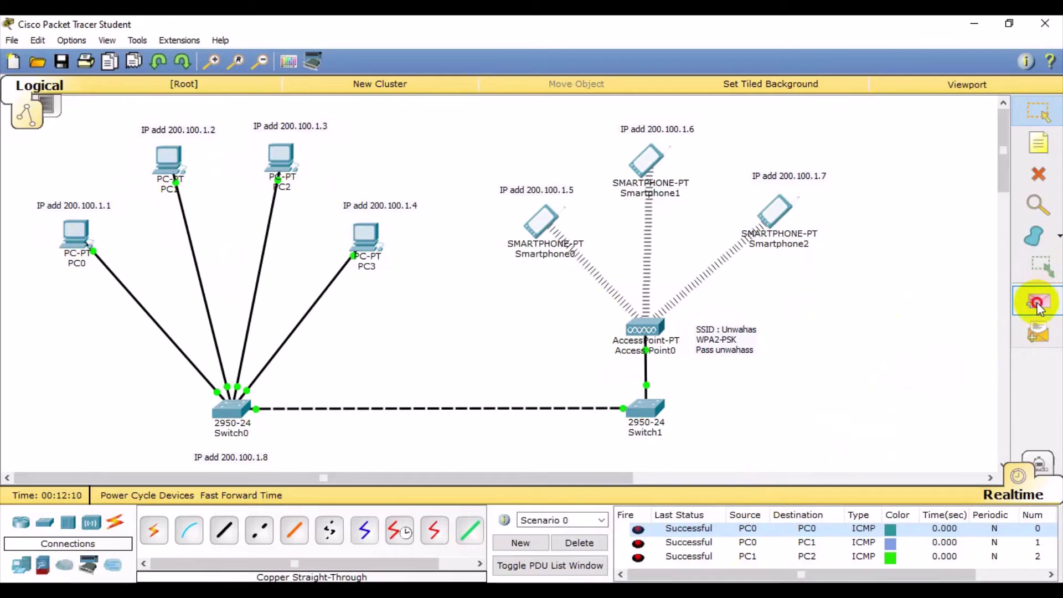
left_click(280, 156)
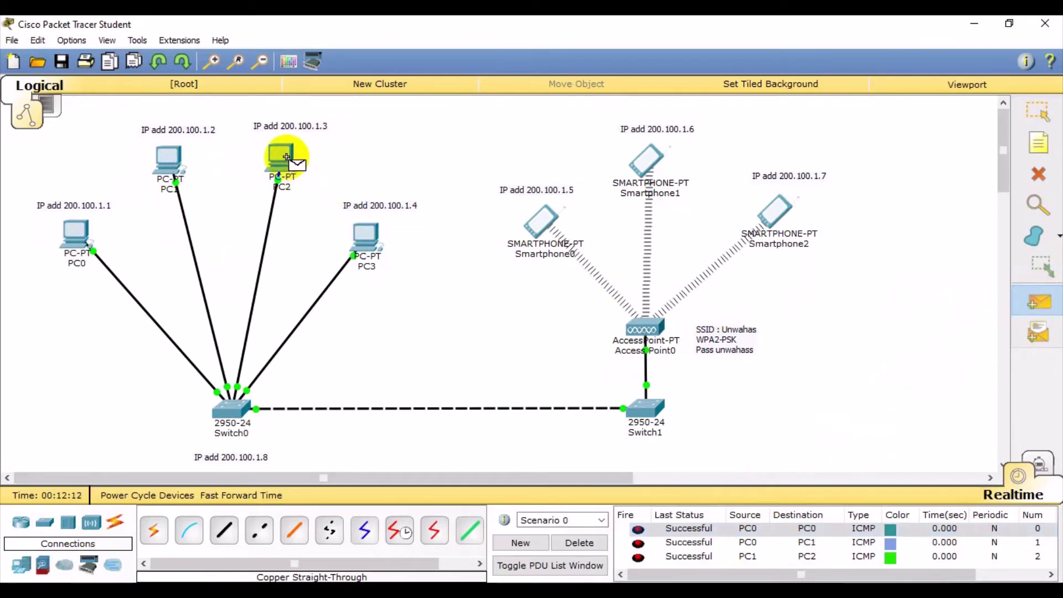
left_click(368, 237)
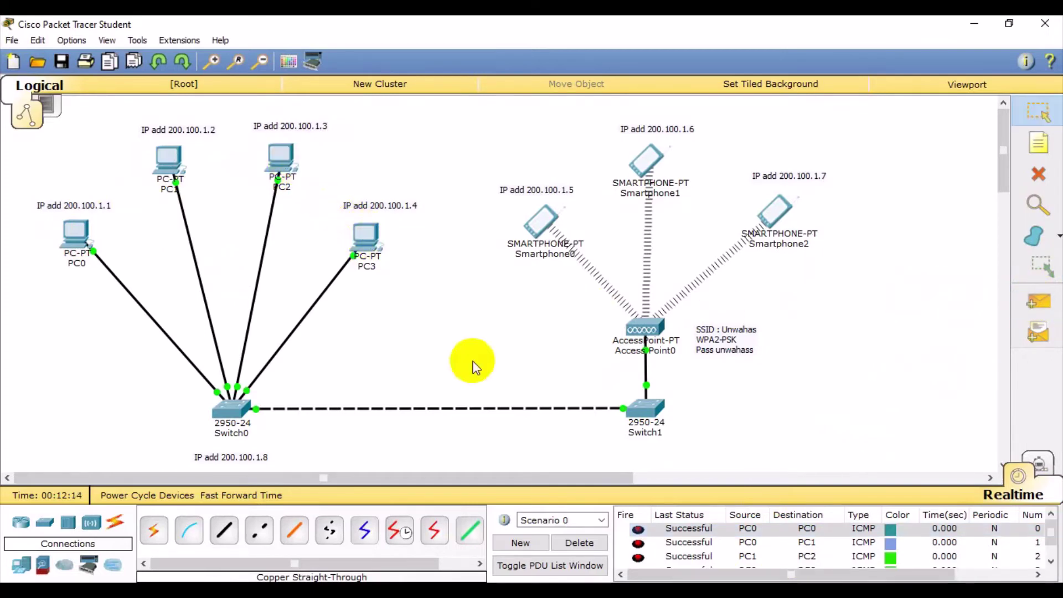
left_click(747, 543)
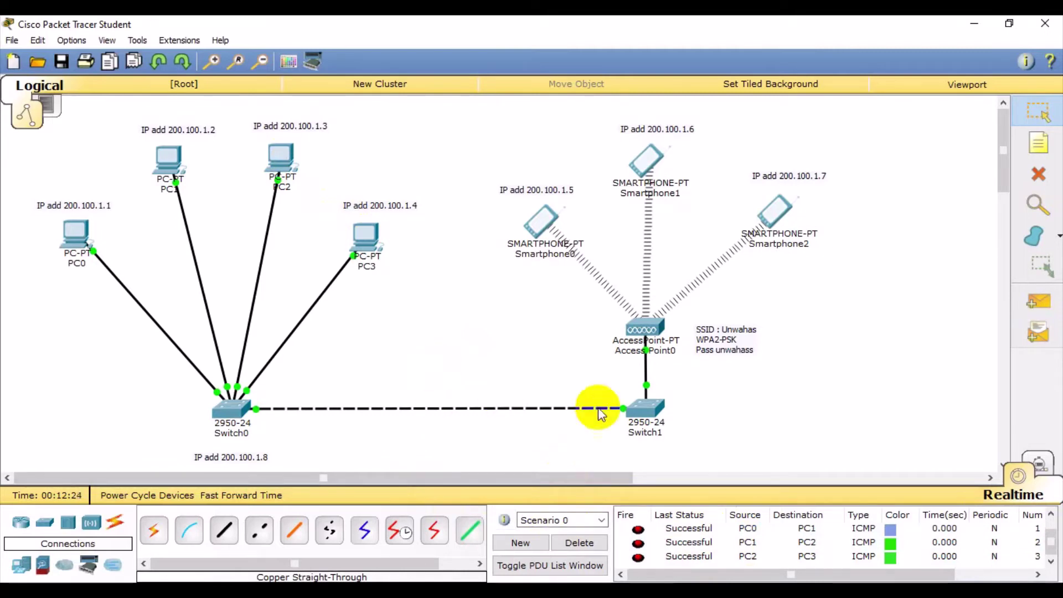
Set the SSID of Access Point0's wireless interface, Port 1, to Unwahas.
mouse_move(664, 443)
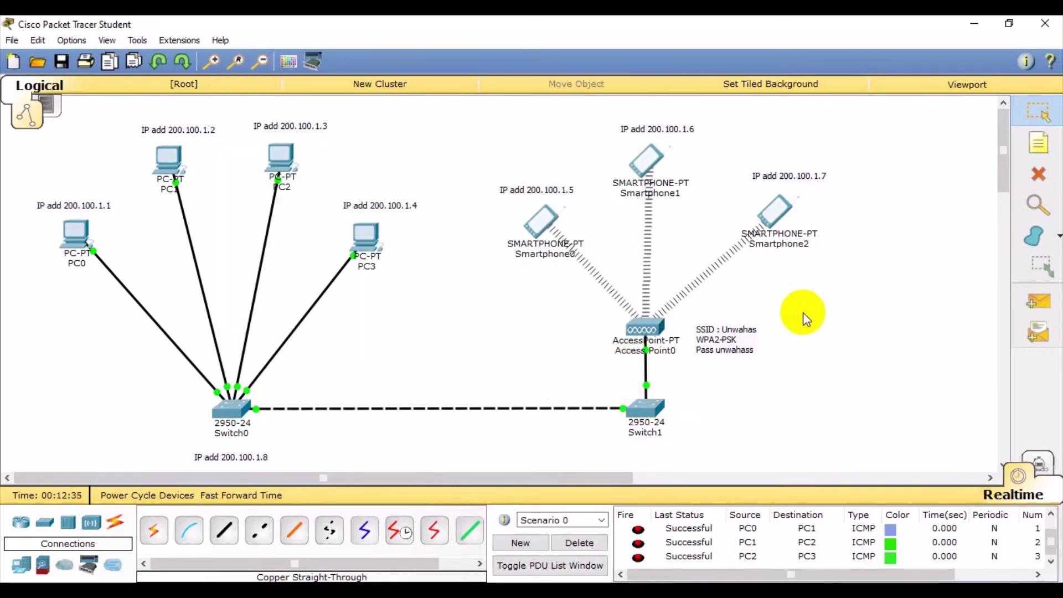
left_click(656, 331)
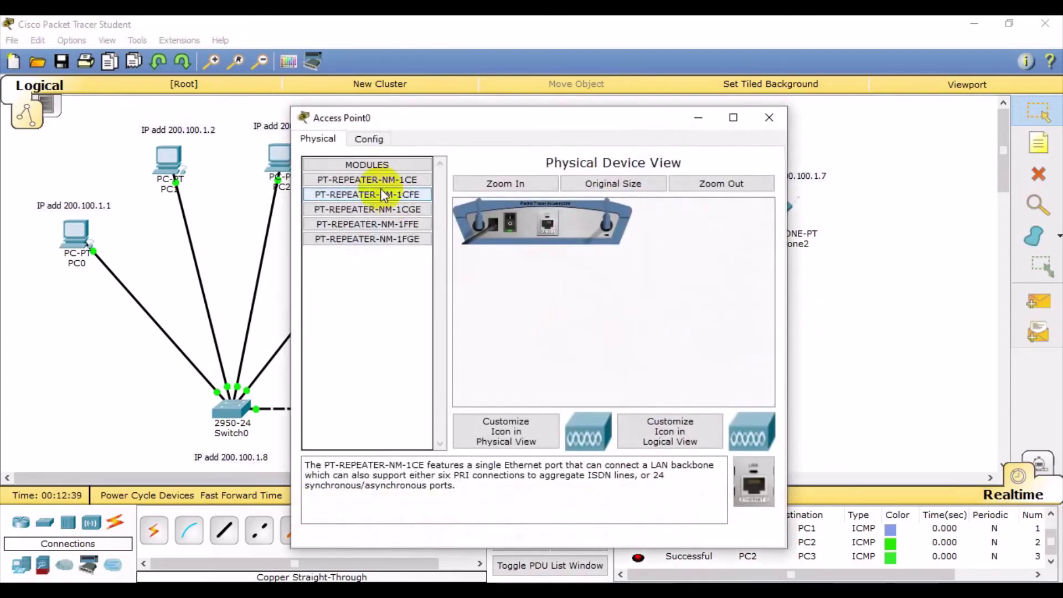
left_click(373, 141)
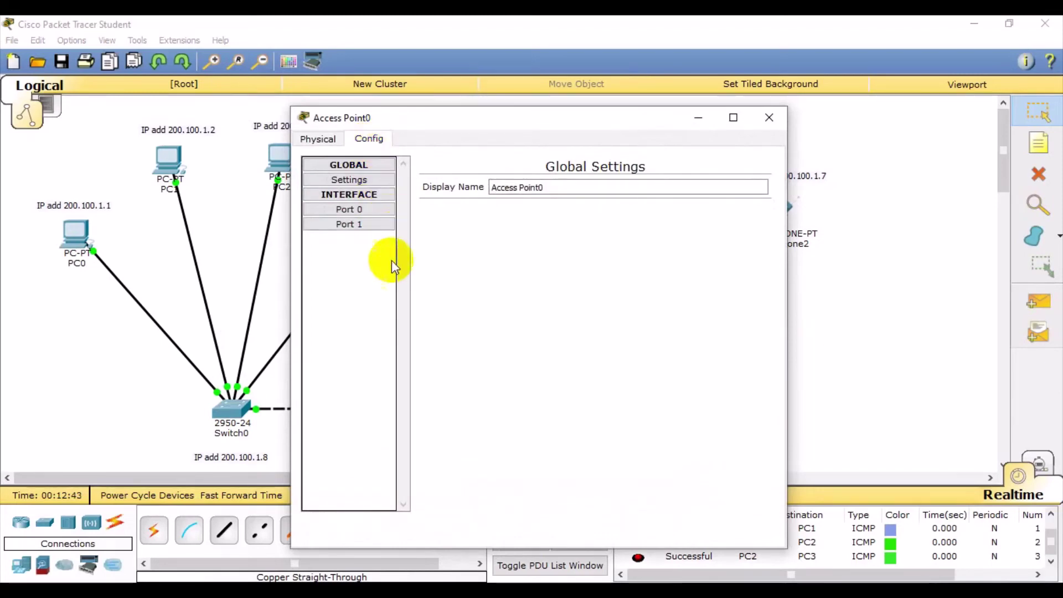
left_click(360, 228)
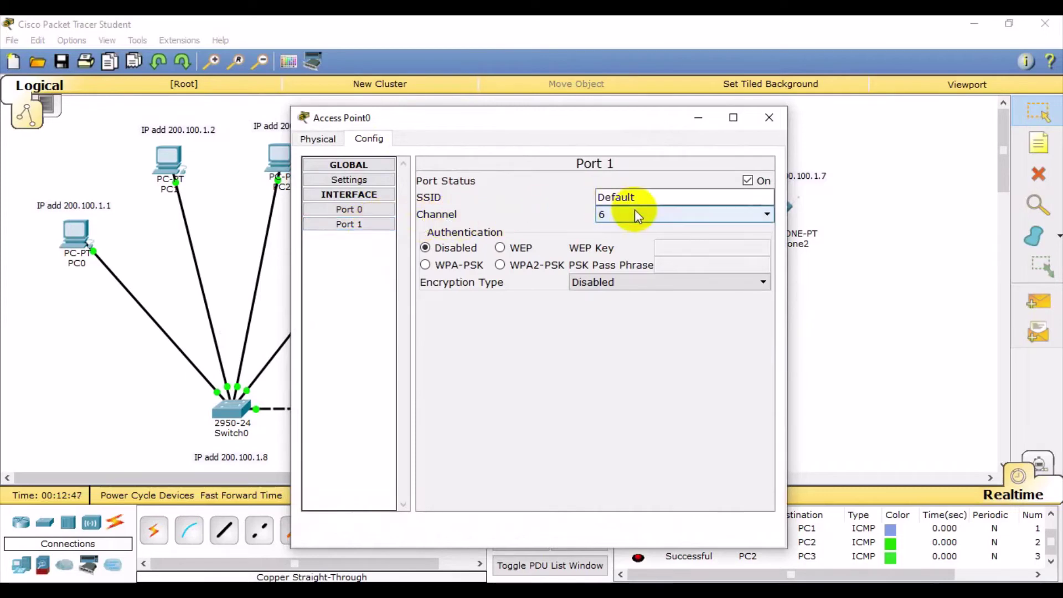
left_click(654, 199)
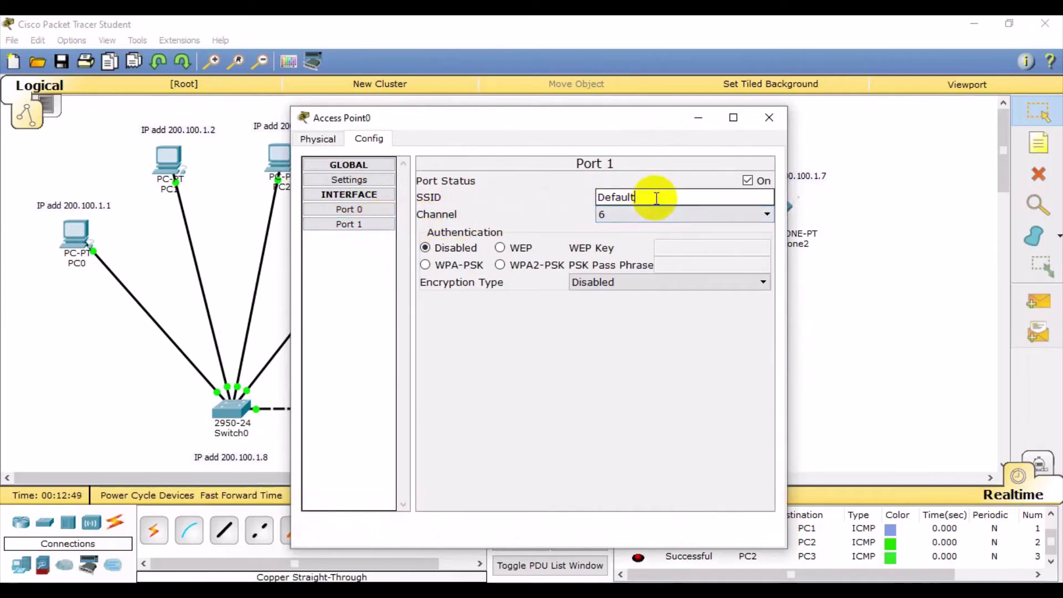
key("BackSpace")
key("BackSpace")
key("BackSpace")
key("BackSpace")
key("BackSpace")
key("BackSpace")
key("BackSpace")
type("Unwahas")
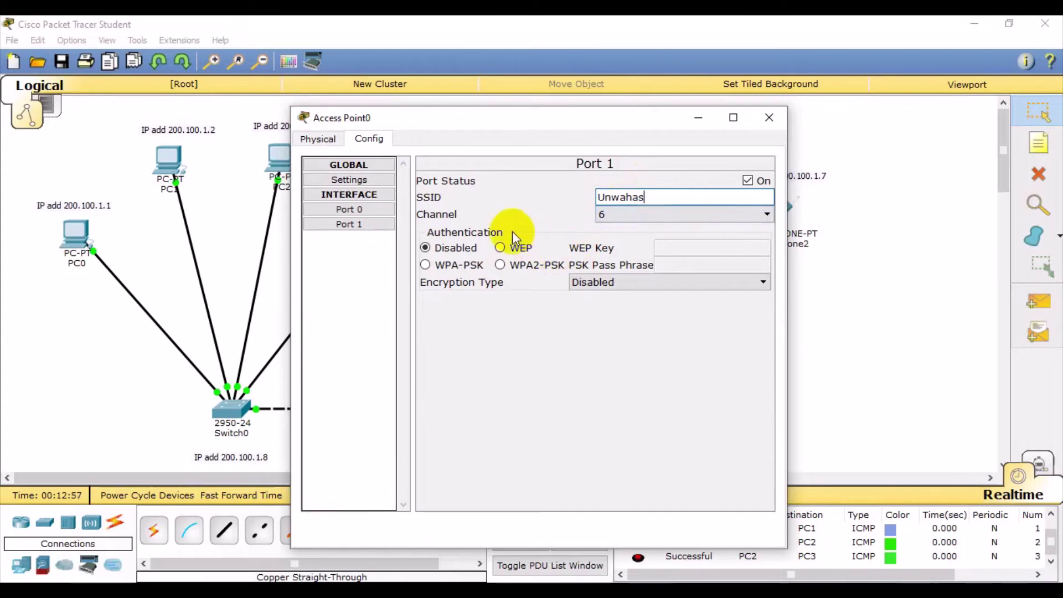
Secure the access point's Port 1 with WPA2-PSK, enter the PSK pass phrase, and close its window.
left_click(500, 265)
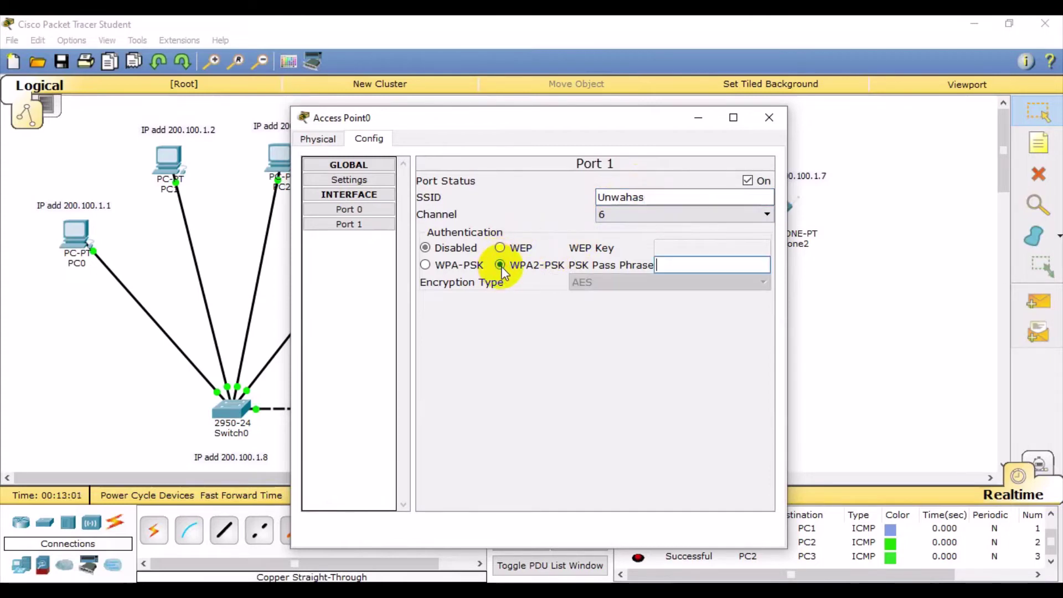
left_click(710, 268)
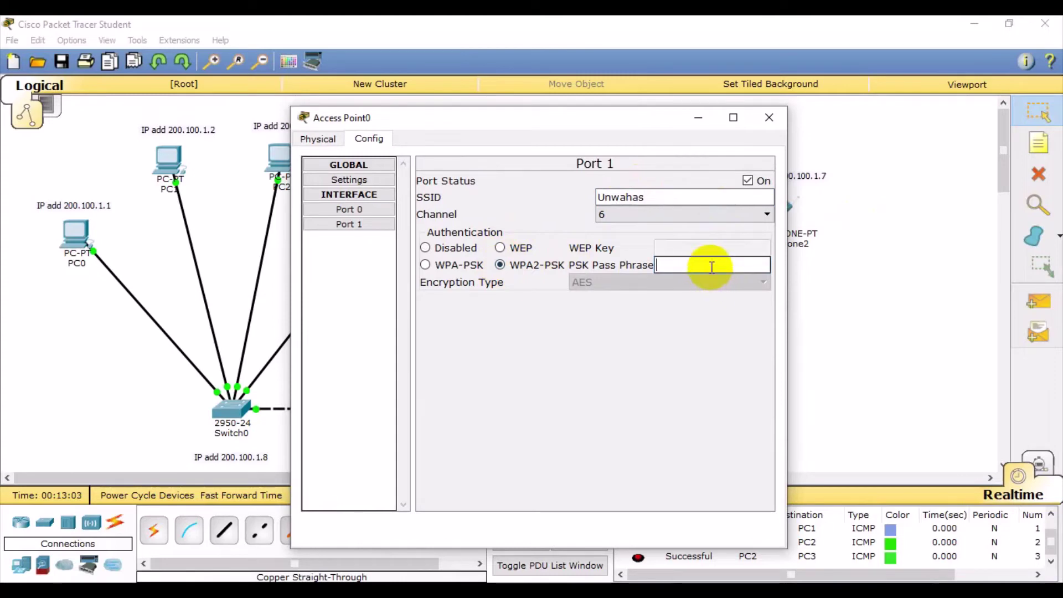
type("unwahass")
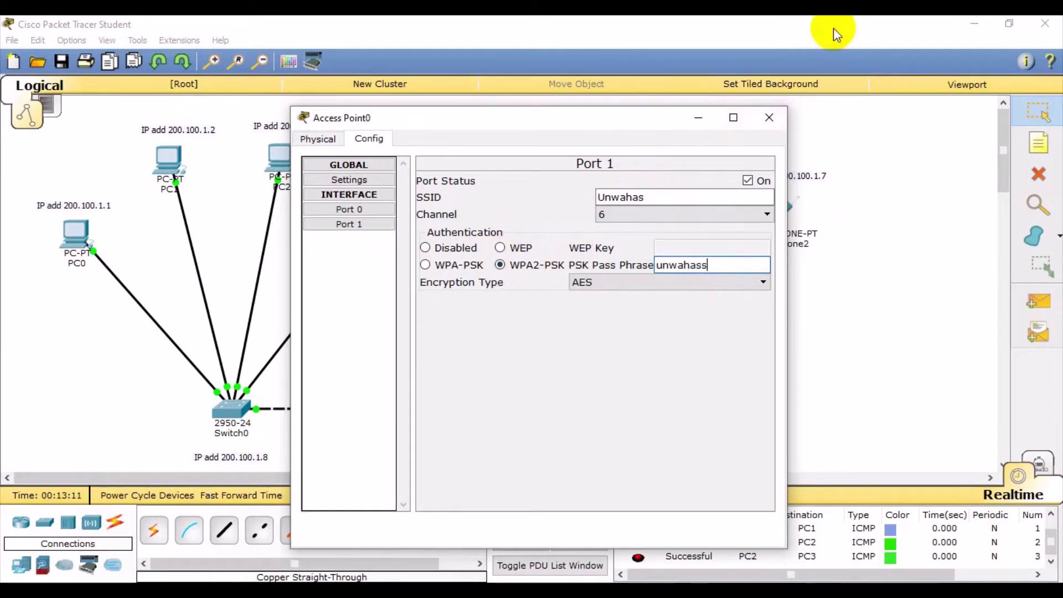
left_click(769, 118)
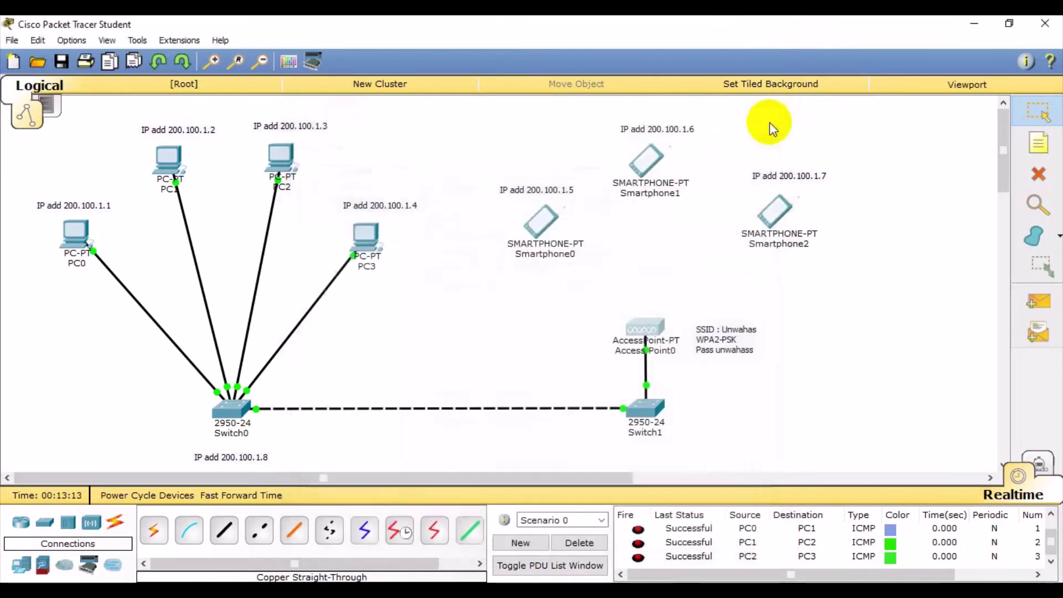
Give Smartphone0's Wireless0 interface the static IP address 200.100.1.5 with subnet mask 255.255.255.0.
mouse_move(571, 248)
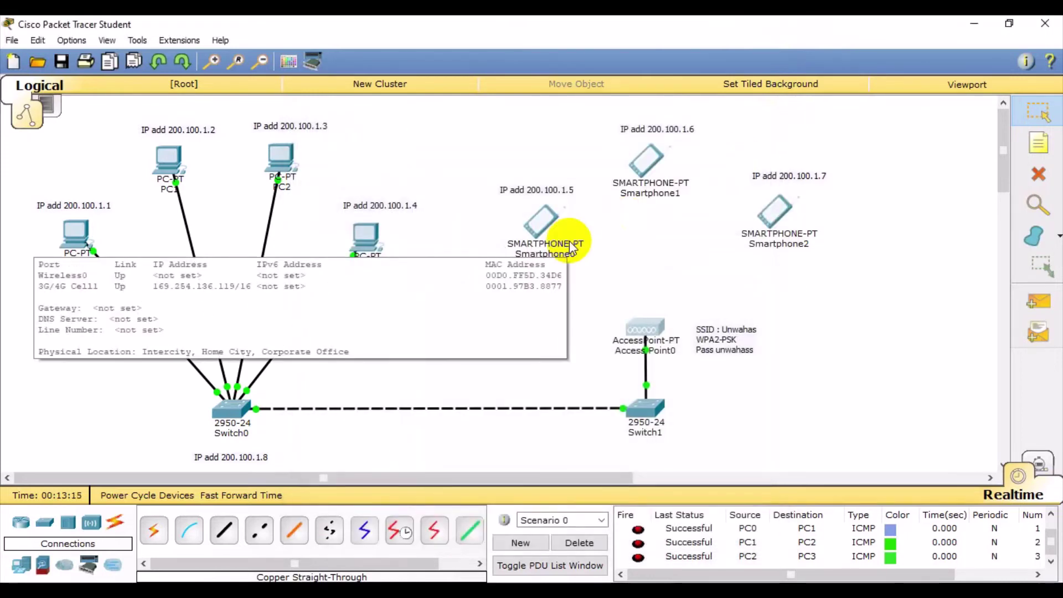
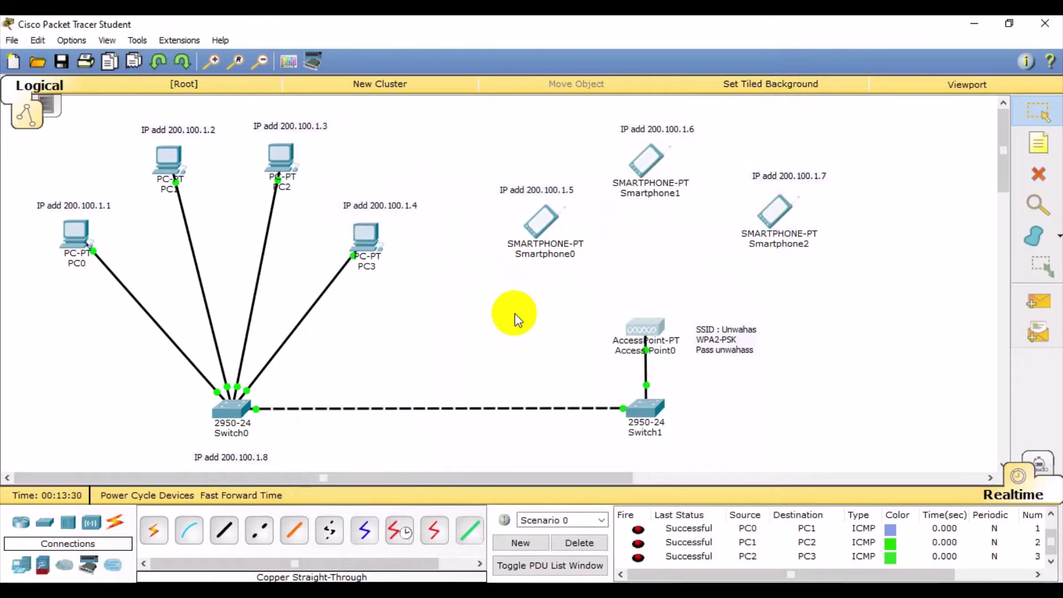
left_click(543, 223)
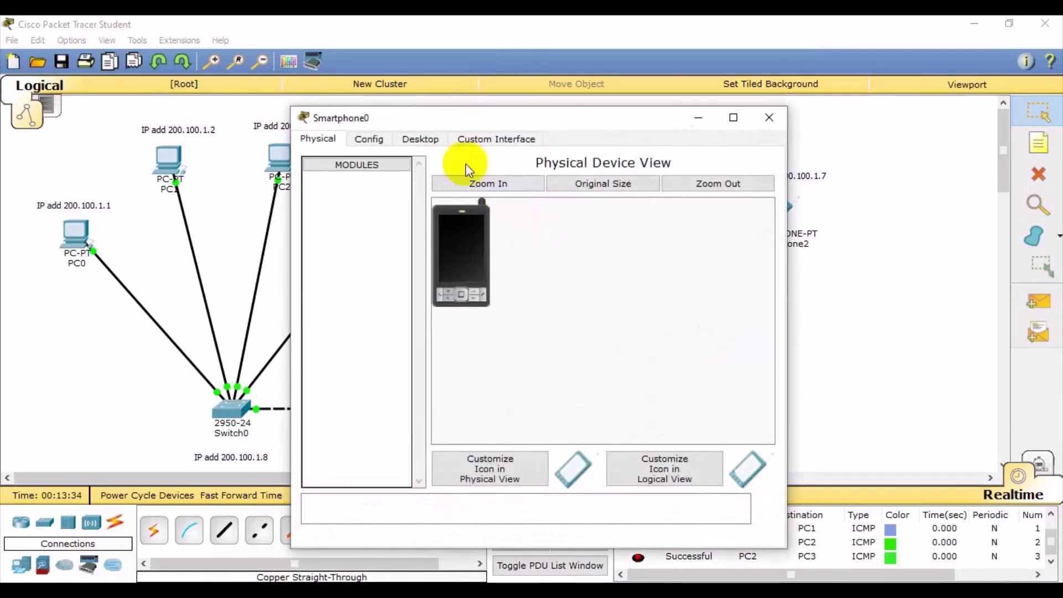
left_click(427, 138)
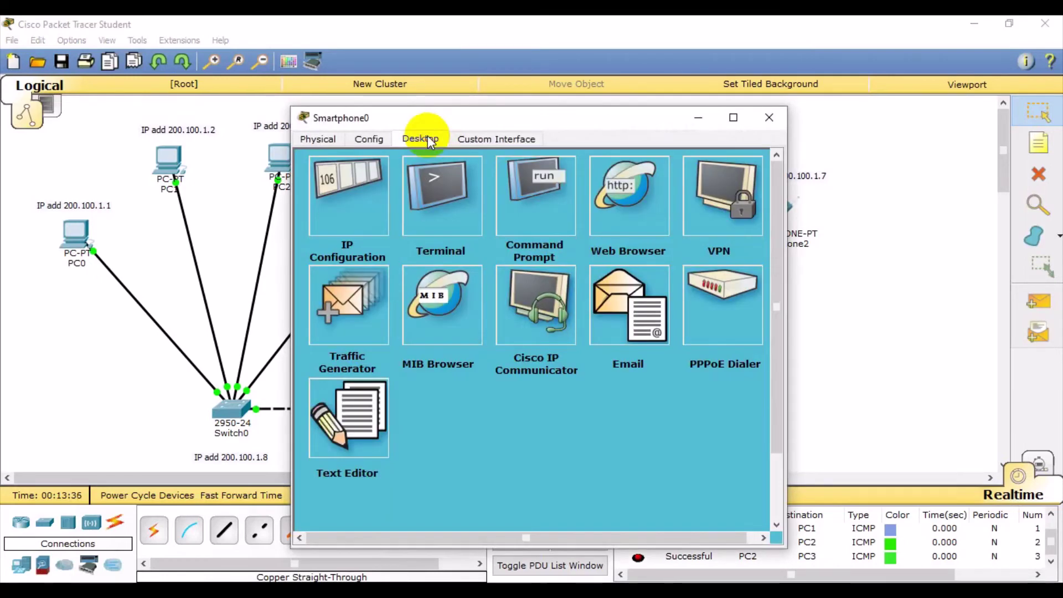
left_click(360, 211)
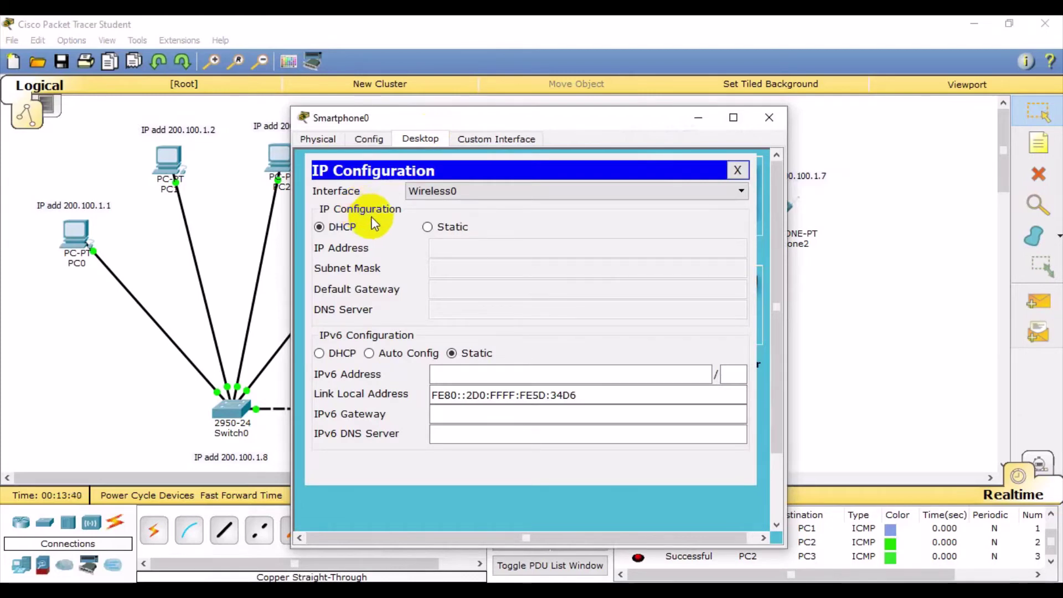
left_click(428, 226)
left_click(451, 251)
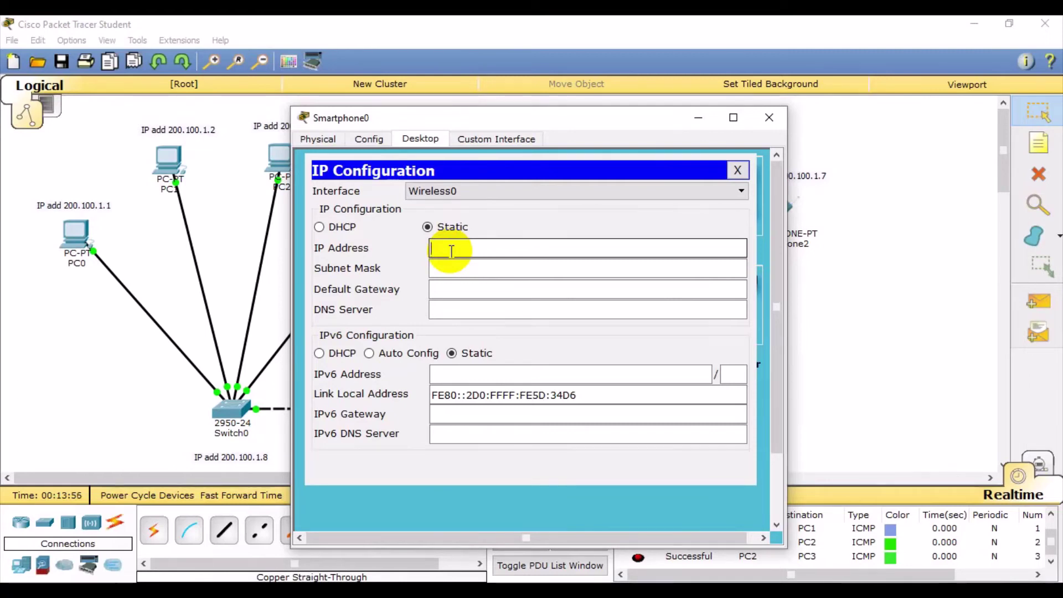
type("200.100.1.5")
left_click(464, 269)
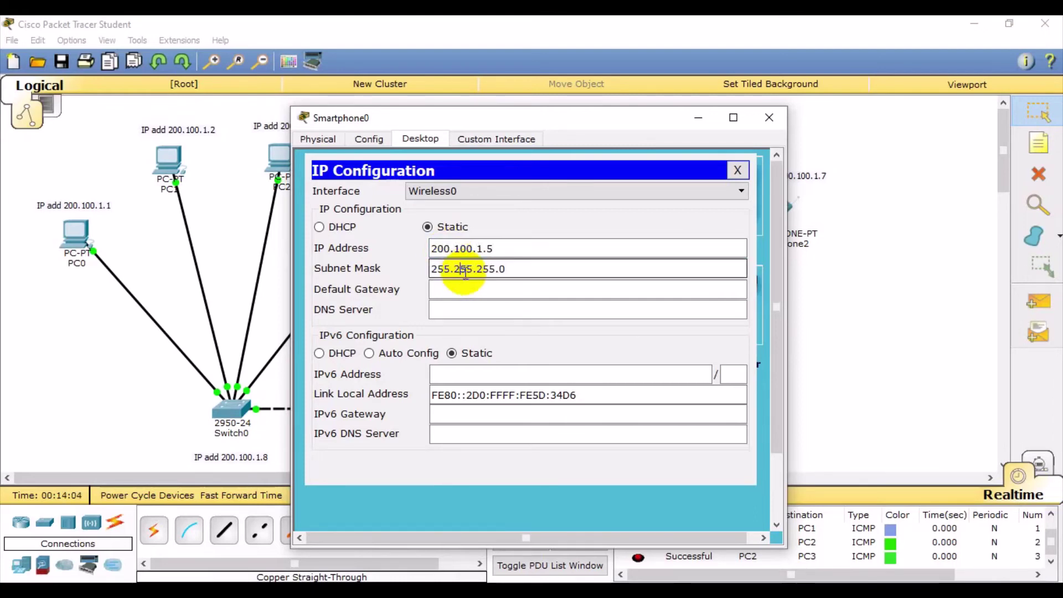
left_click(470, 290)
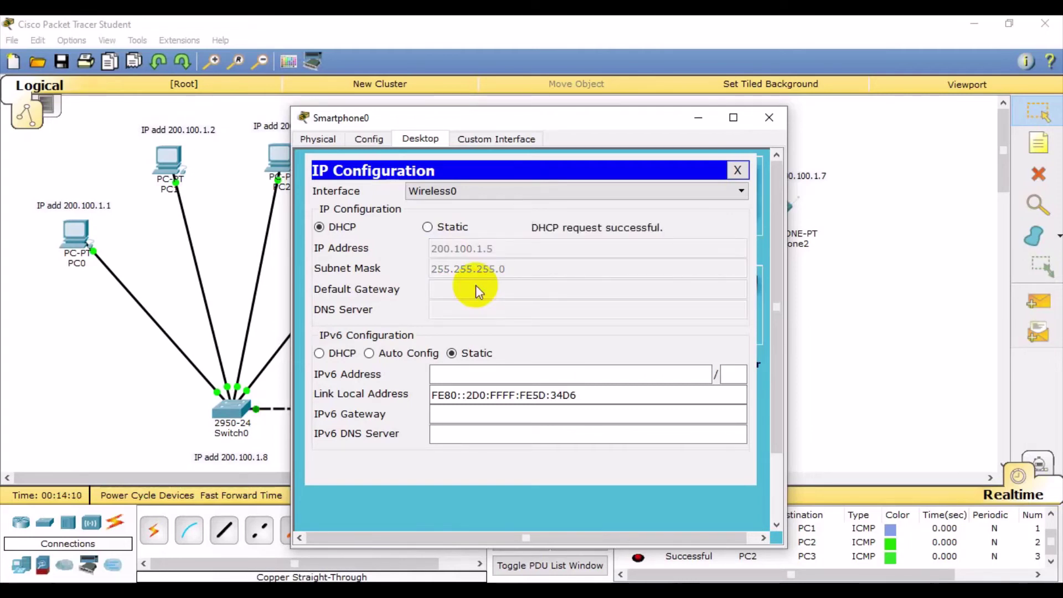
Set the SSID of Smartphone0's Wireless0 interface to Unwahas.
left_click(374, 143)
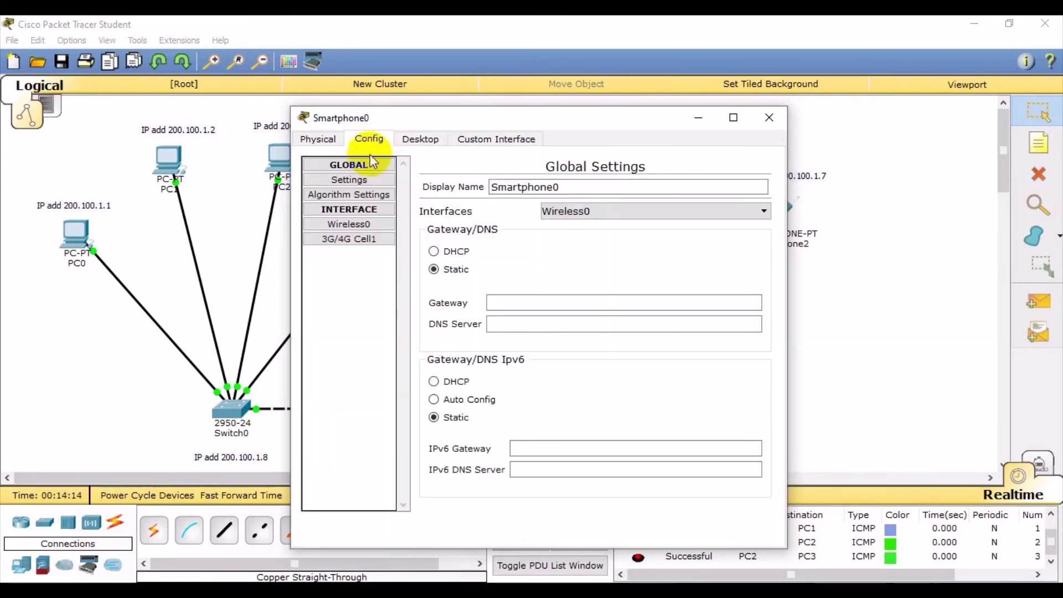
left_click(361, 225)
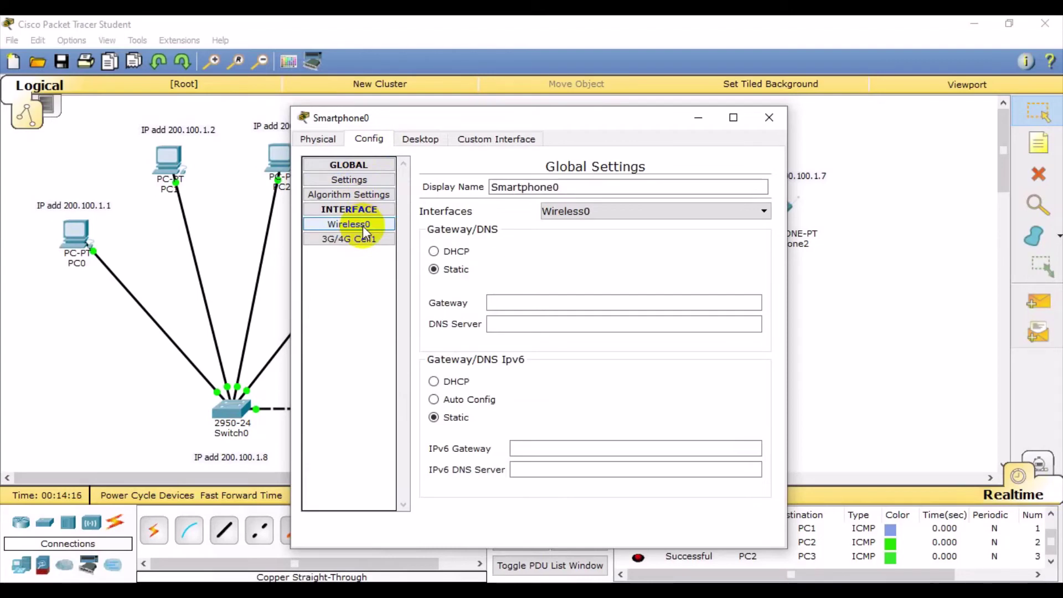
left_click(368, 227)
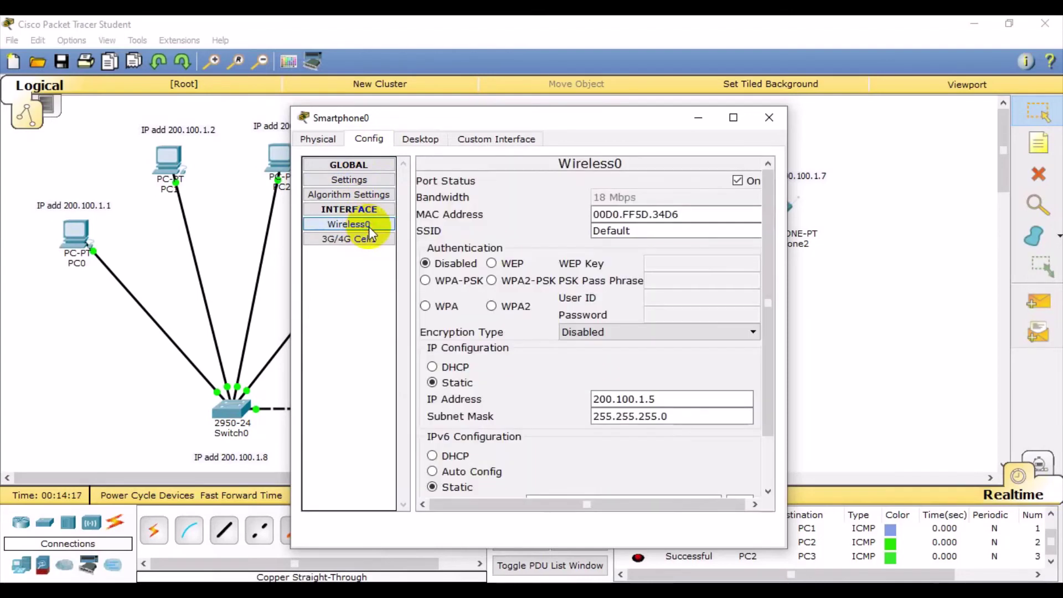
left_click(635, 235)
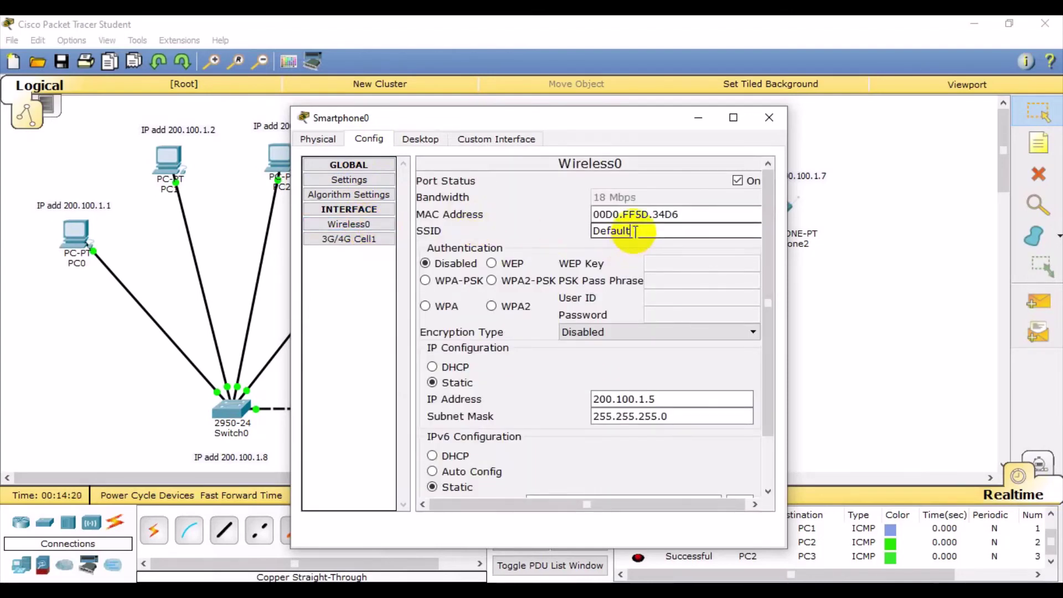
key("BackSpace")
key("BackSpace")
key("BackSpace")
key("BackSpace")
key("BackSpace")
key("BackSpace")
key("BackSpace")
type("Unwahas")
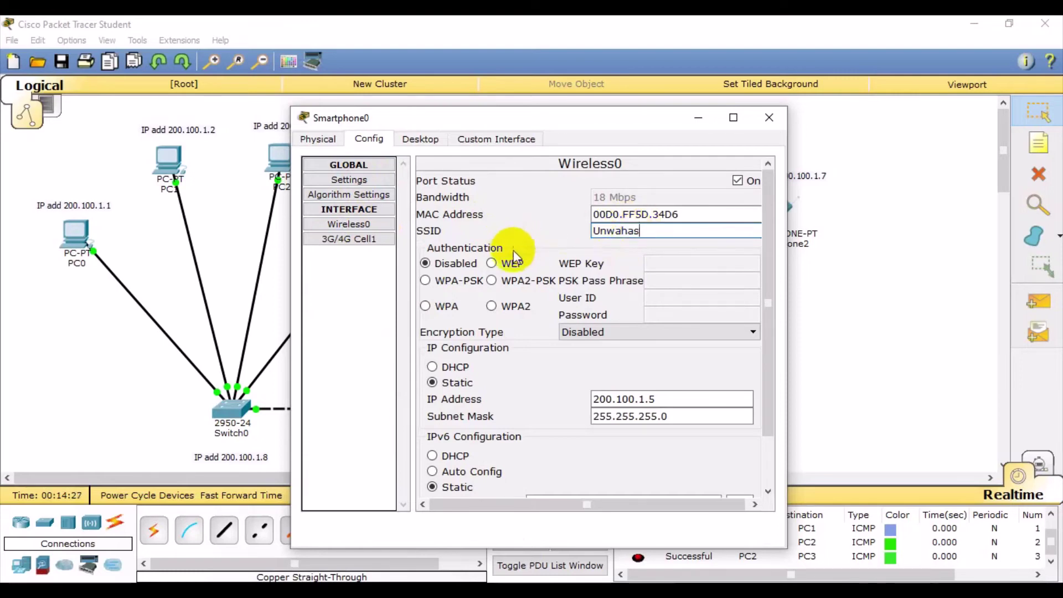
Set Smartphone0's wireless authentication to WPA2-PSK, enter the PSK pass phrase, and close its window.
left_click(491, 280)
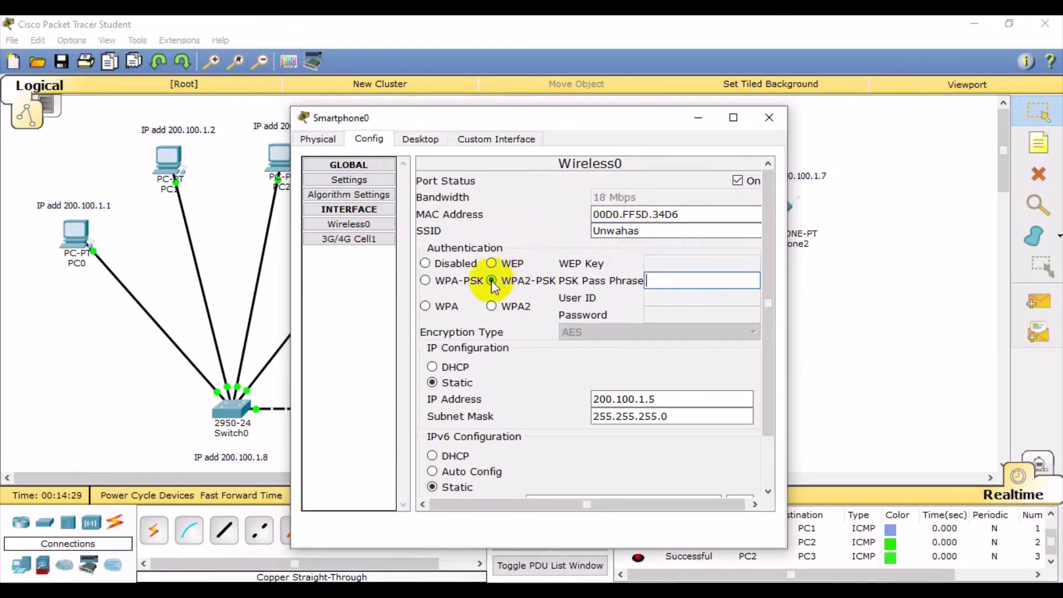
type("un")
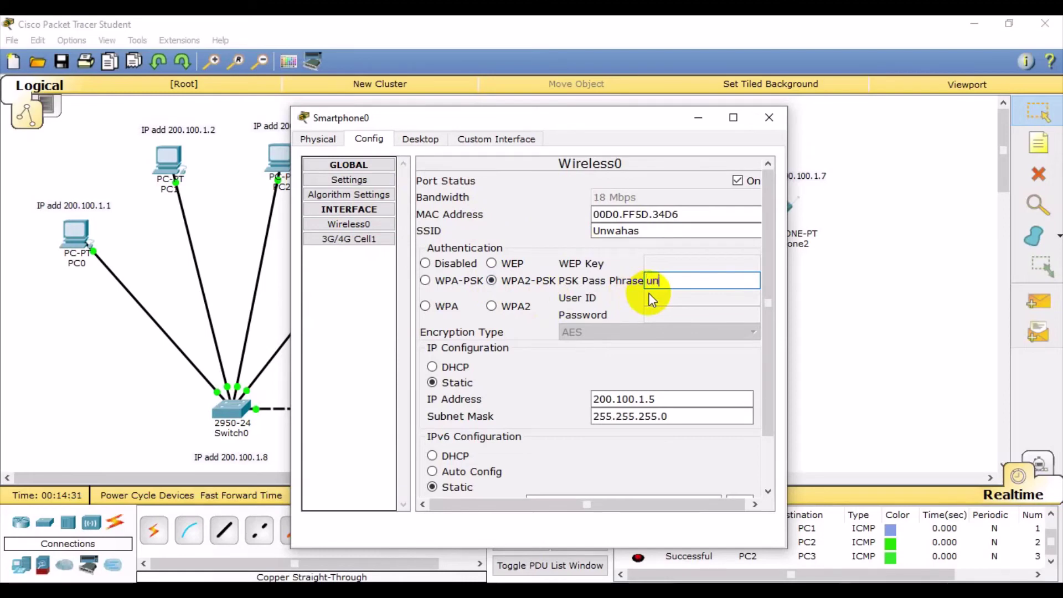
type("wahass")
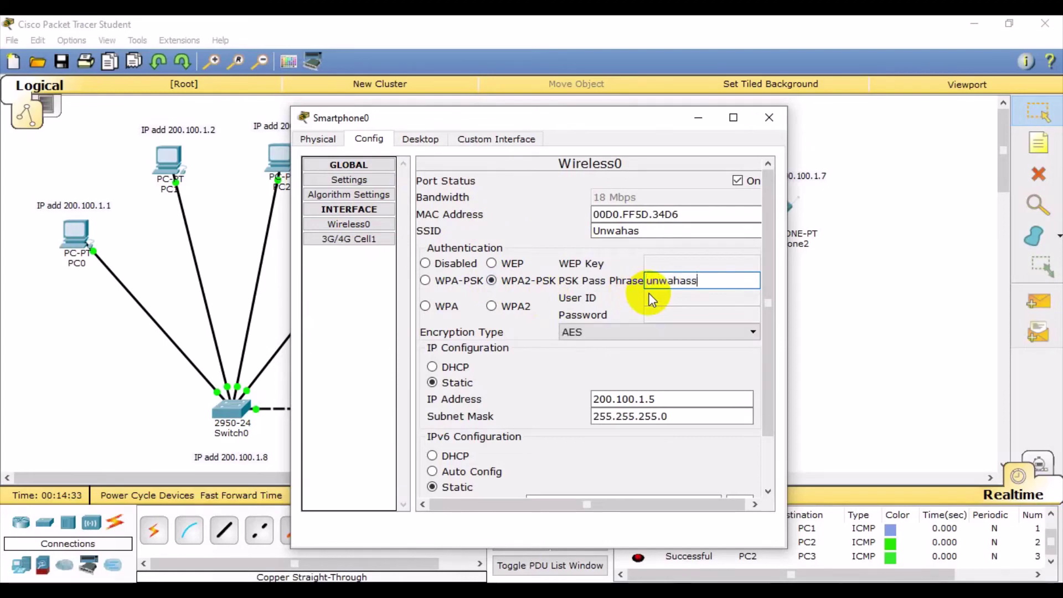
left_click(771, 118)
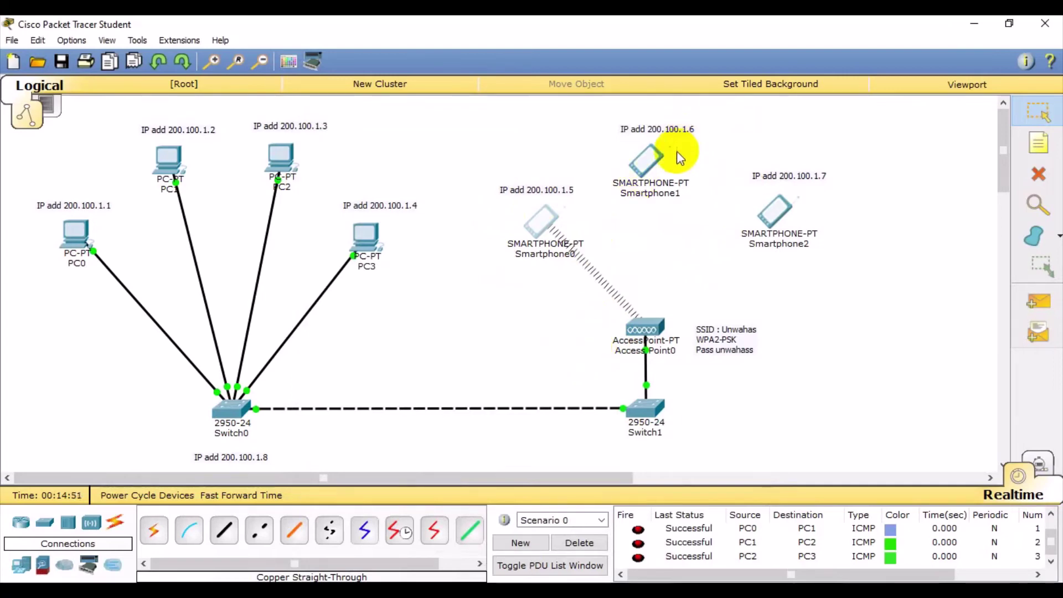
Give Smartphone1's Wireless0 interface the static IP address 200.100.1.6 with subnet mask 255.255.255.0.
left_click(648, 165)
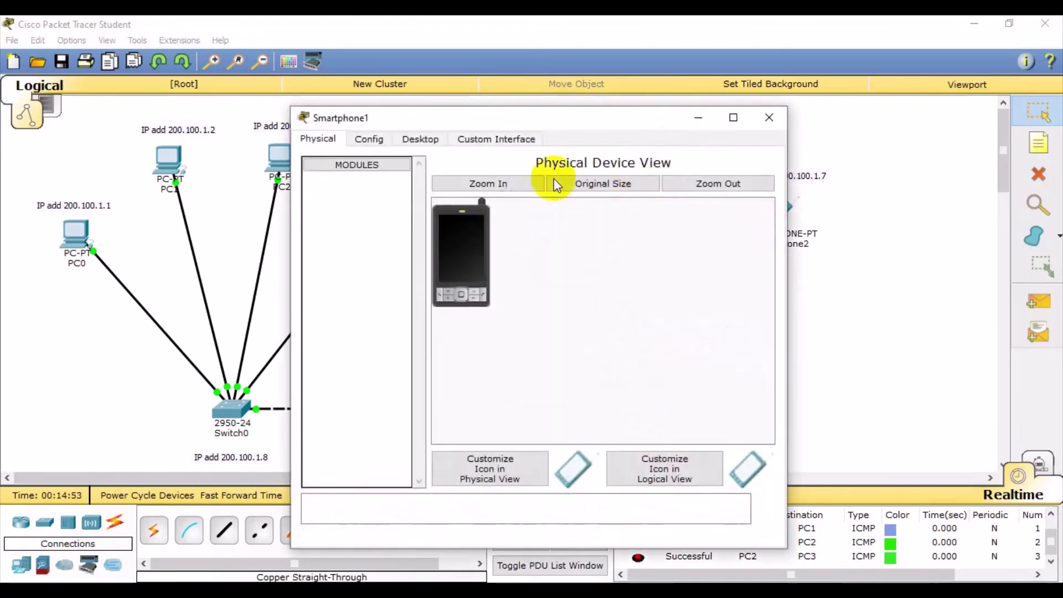
left_click(416, 141)
left_click(348, 227)
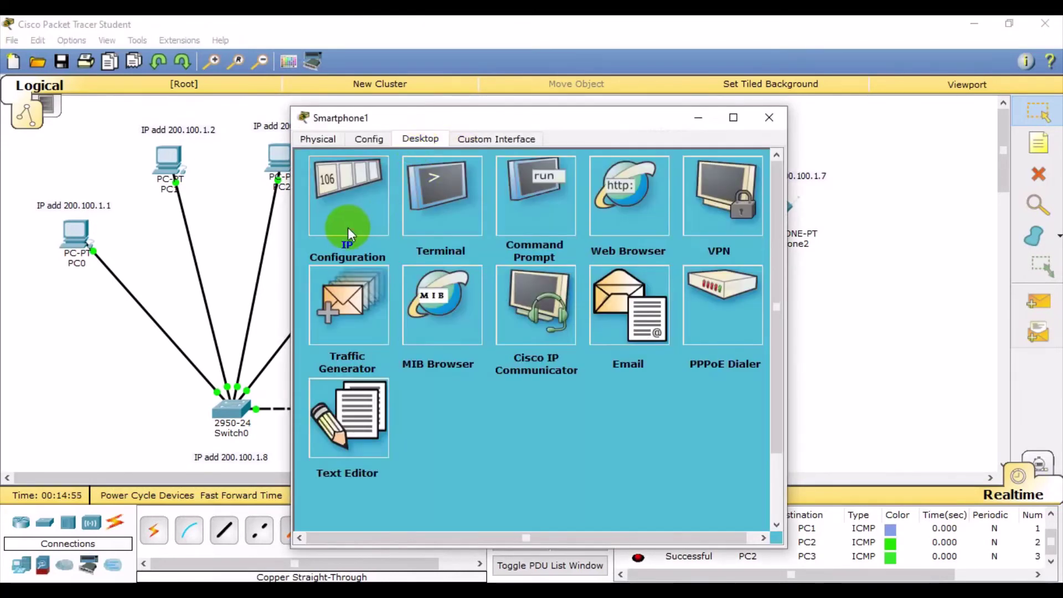
left_click(427, 227)
left_click(451, 246)
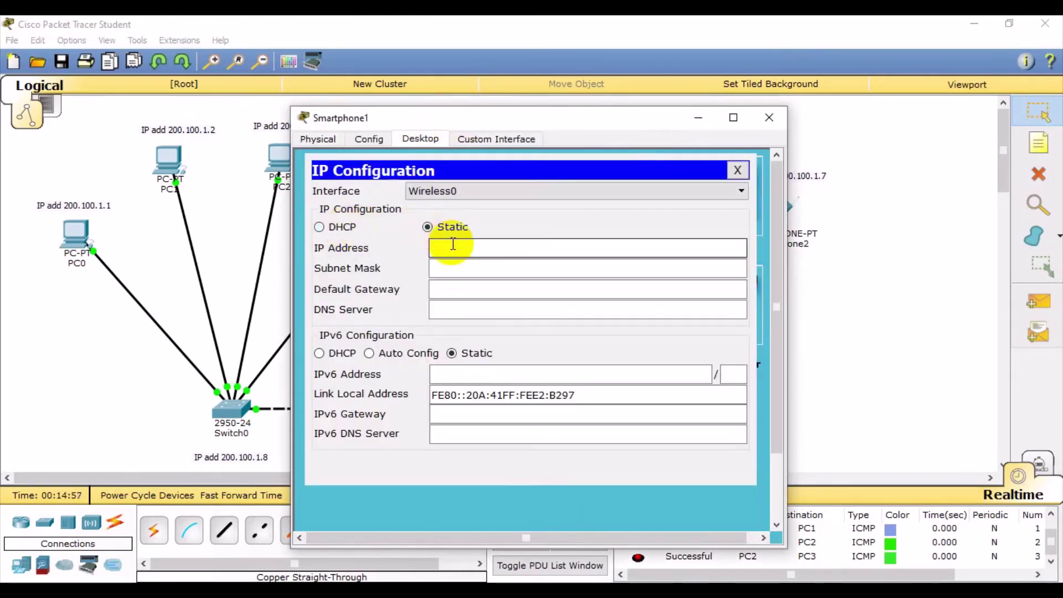
type("200.100.1.6")
left_click(467, 267)
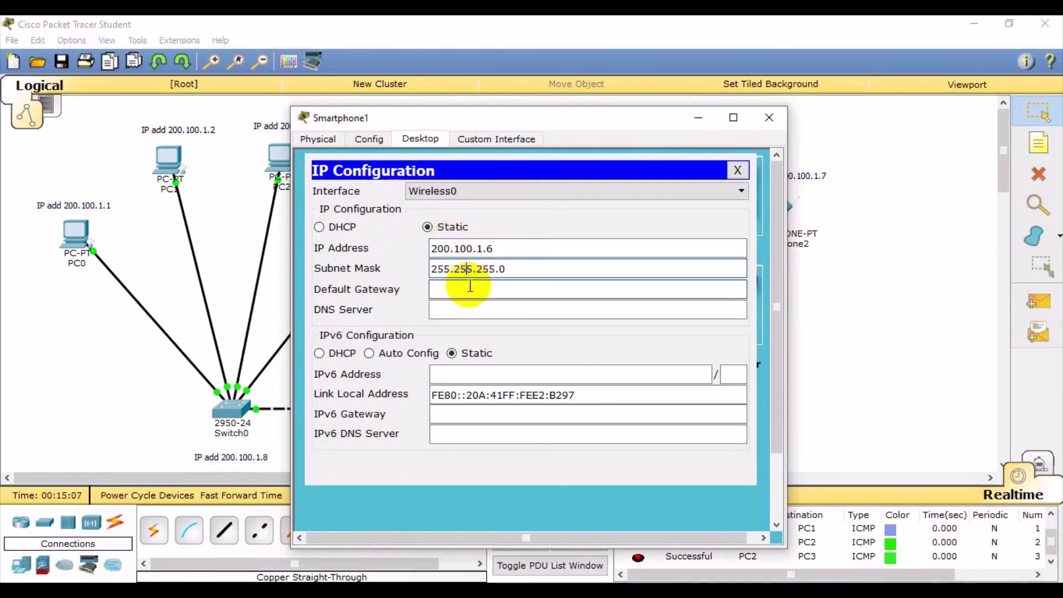
left_click(469, 288)
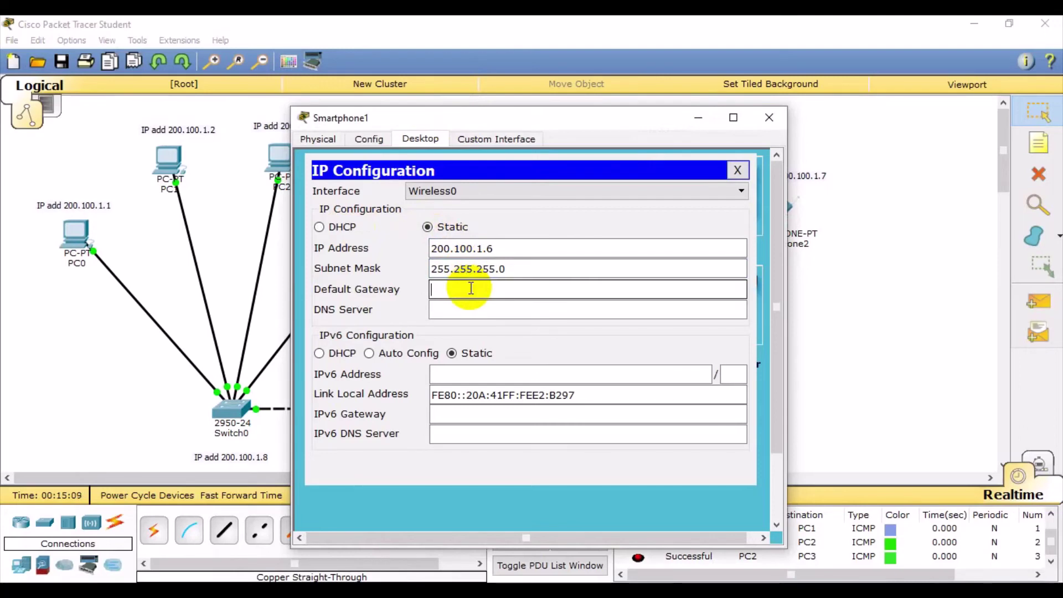
type("20")
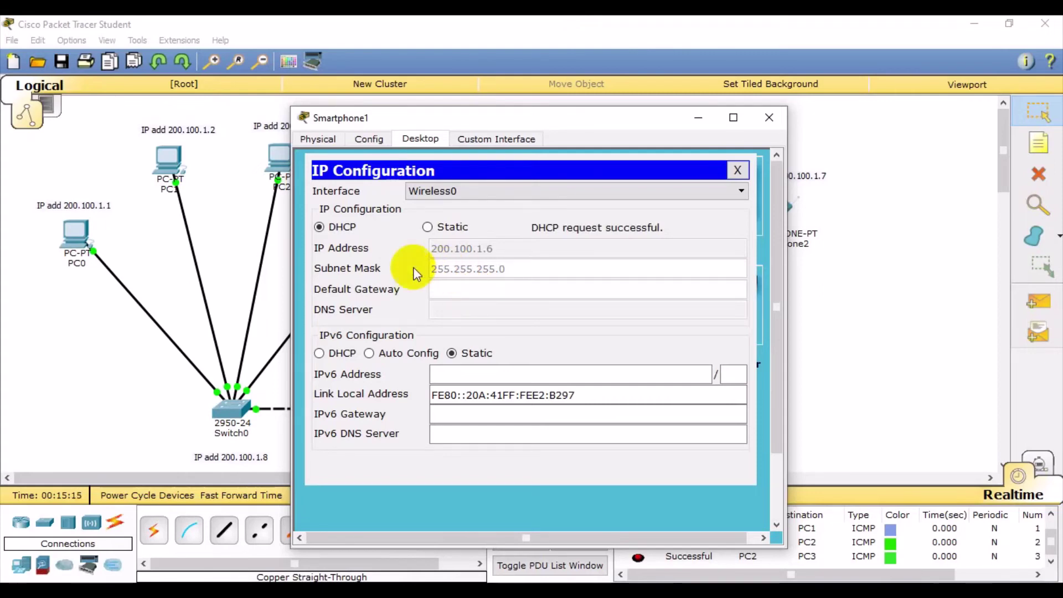
Set the SSID of Smartphone1's Wireless0 interface to Unwahas.
left_click(365, 139)
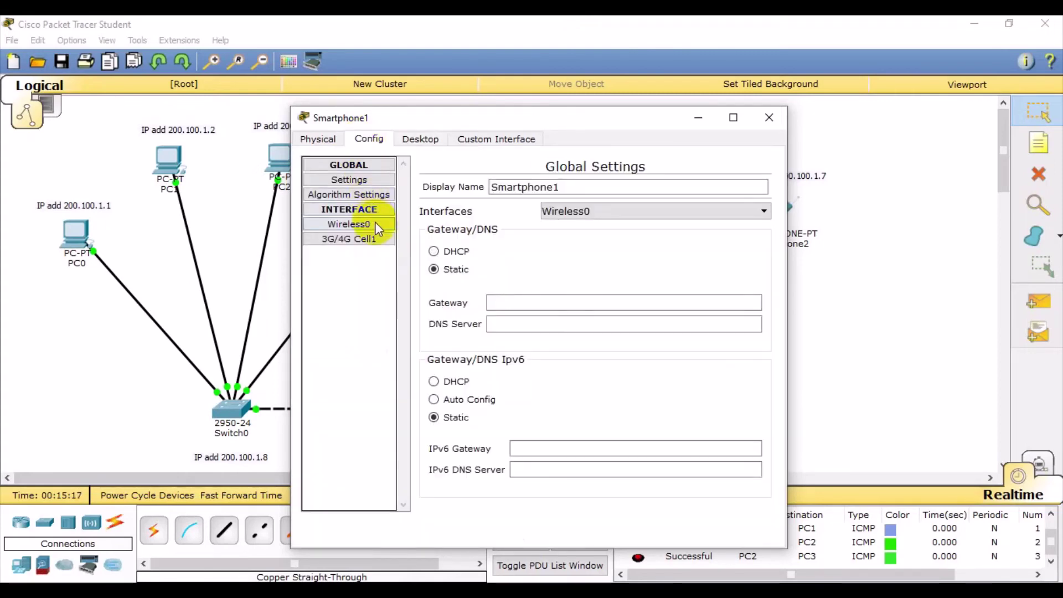
left_click(377, 224)
left_click(671, 229)
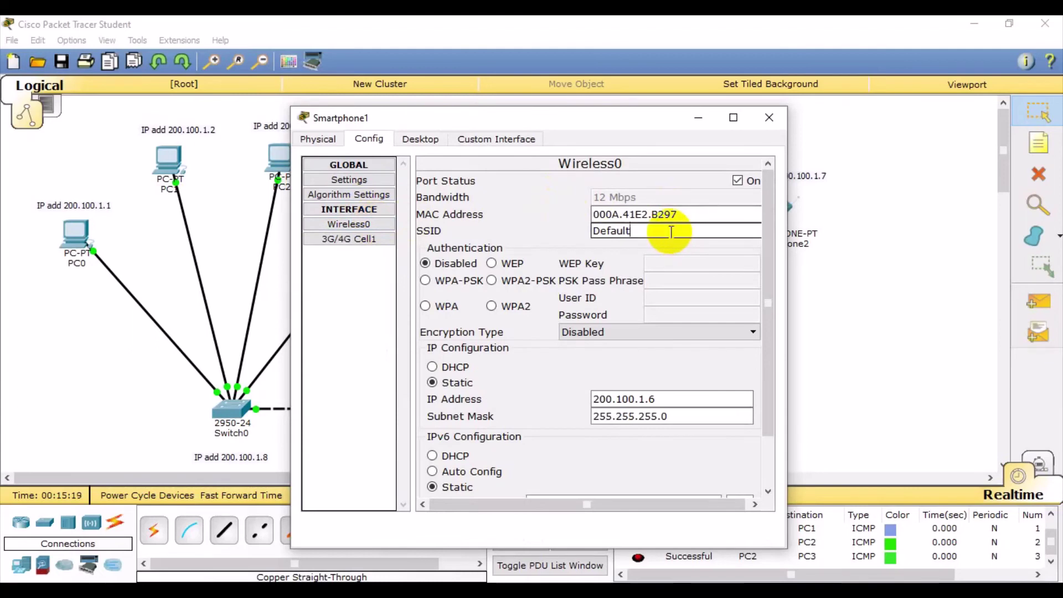
key("BackSpace")
key("BackSpace")
key("BackSpace")
key("BackSpace")
key("BackSpace")
key("BackSpace")
key("BackSpace")
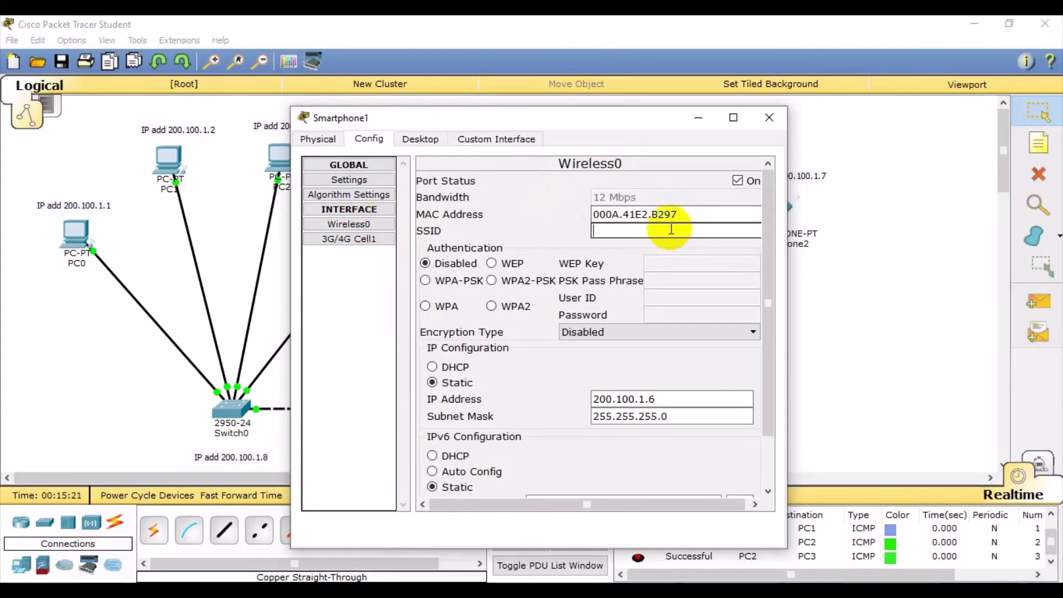
type("Unwahas")
Set Smartphone1's wireless authentication to WPA2-PSK, enter the PSK pass phrase, and close its window.
left_click(491, 280)
left_click(662, 279)
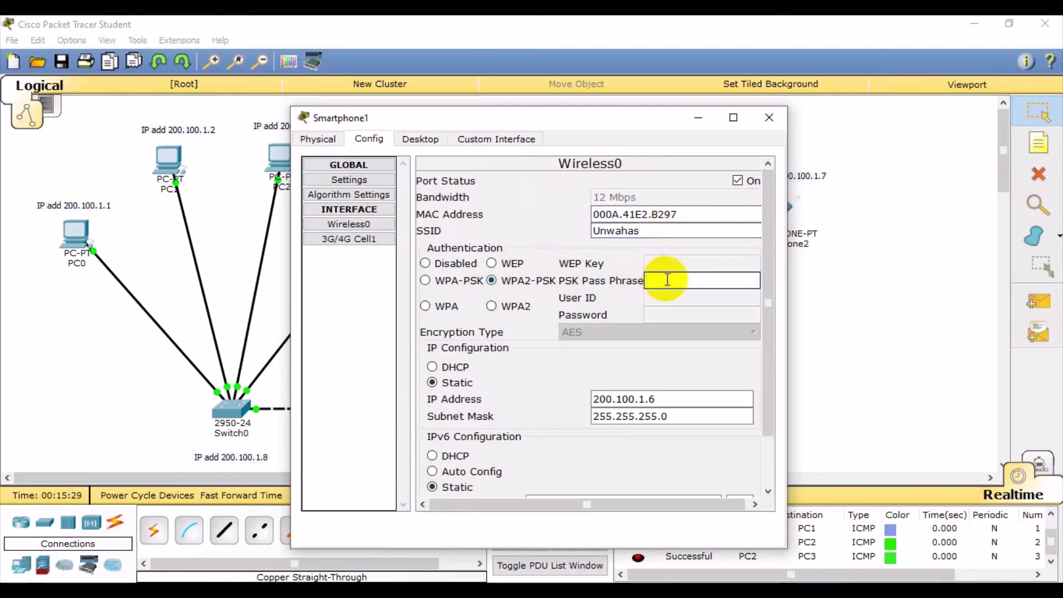
type("unwahass")
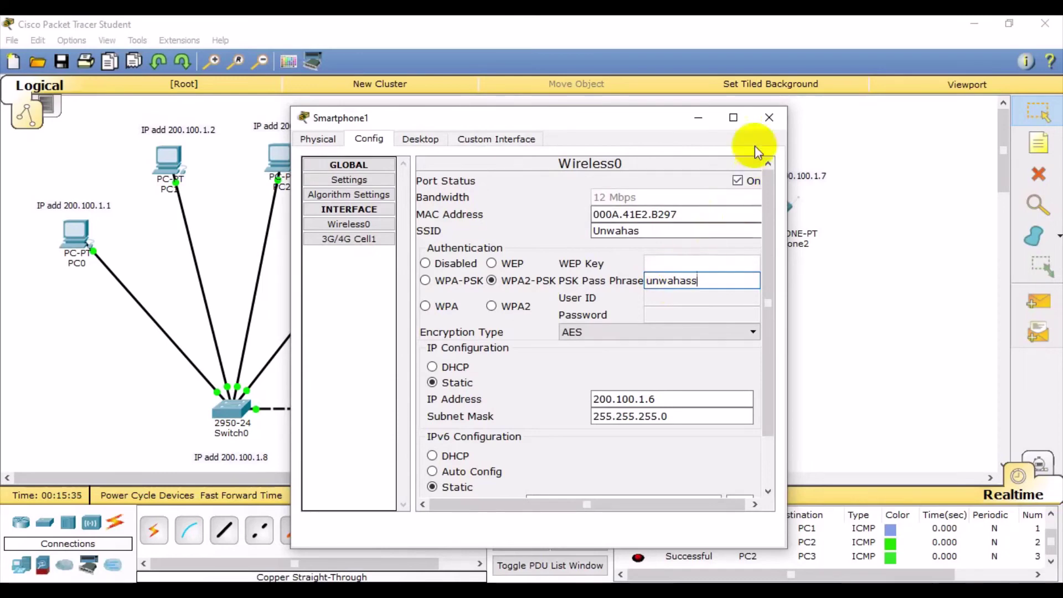
left_click(759, 121)
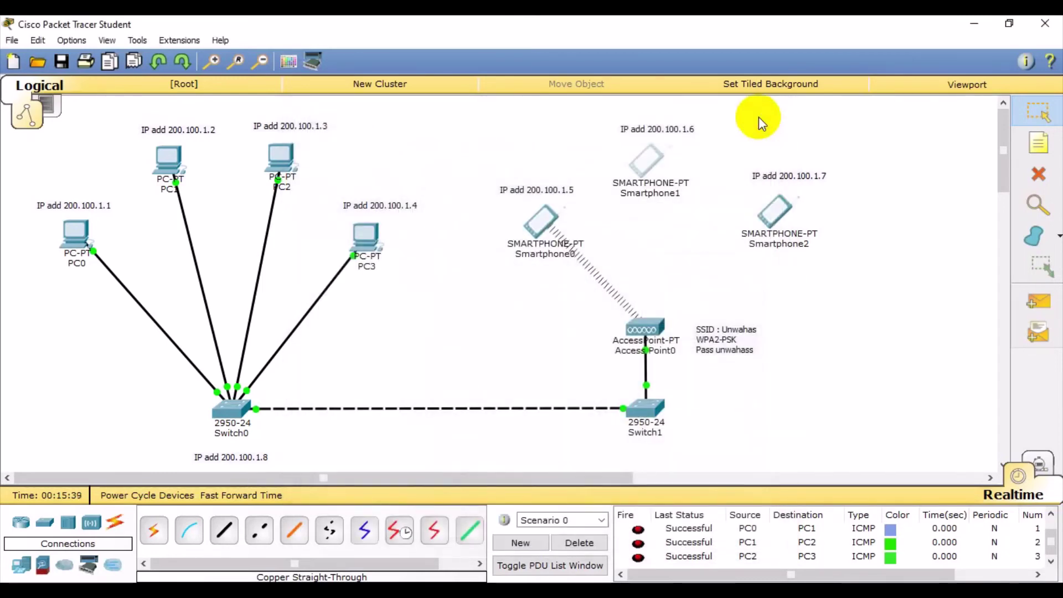
Give Smartphone2's Wireless0 interface the static IP address 200.100.1.7, subnet mask 255.255.255.0 and default gateway 200.100.1.8.
left_click(778, 213)
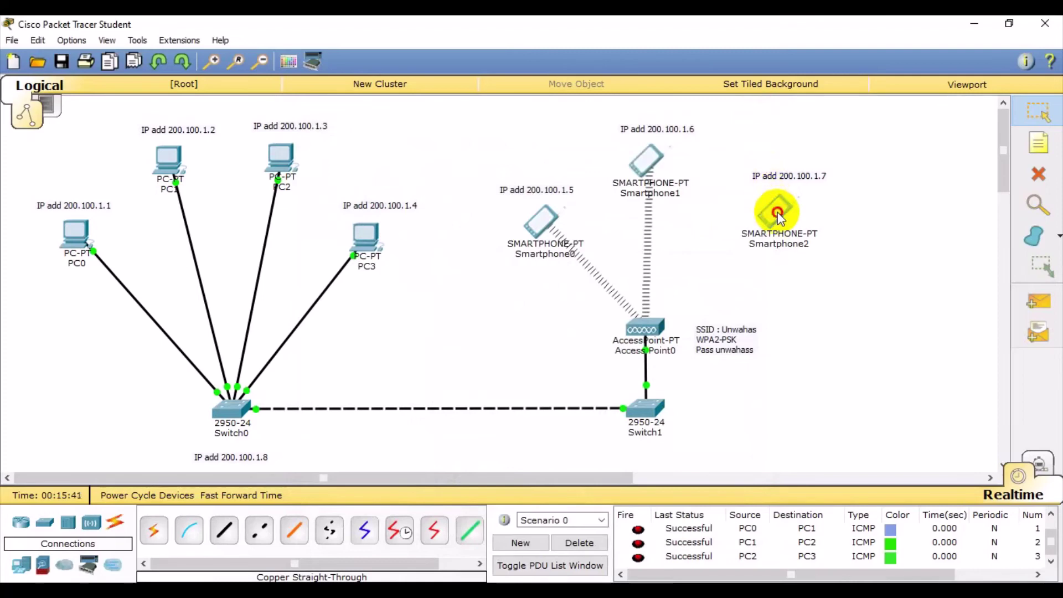
left_click(421, 140)
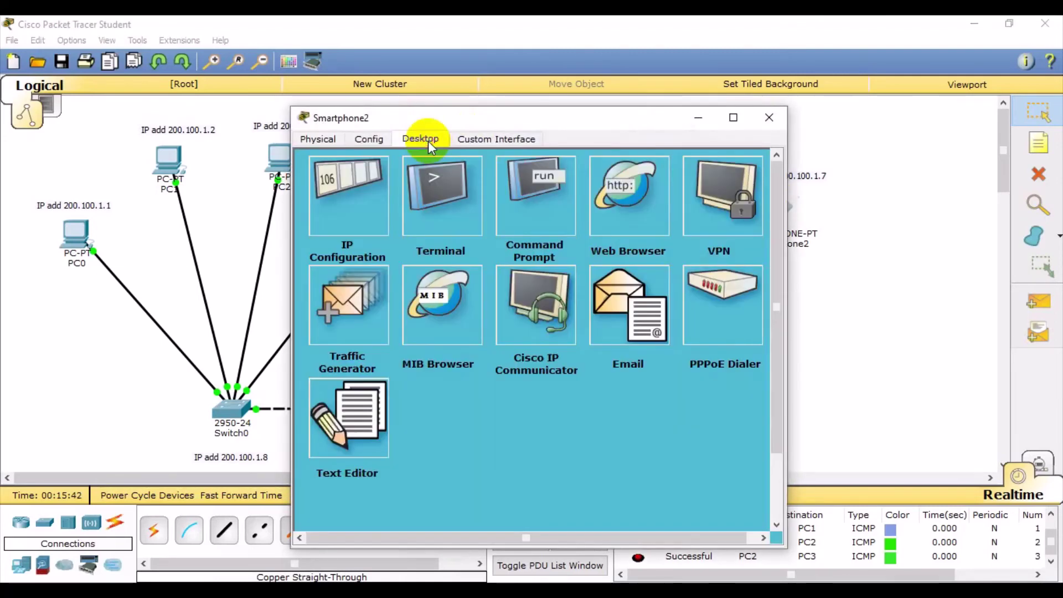
left_click(381, 185)
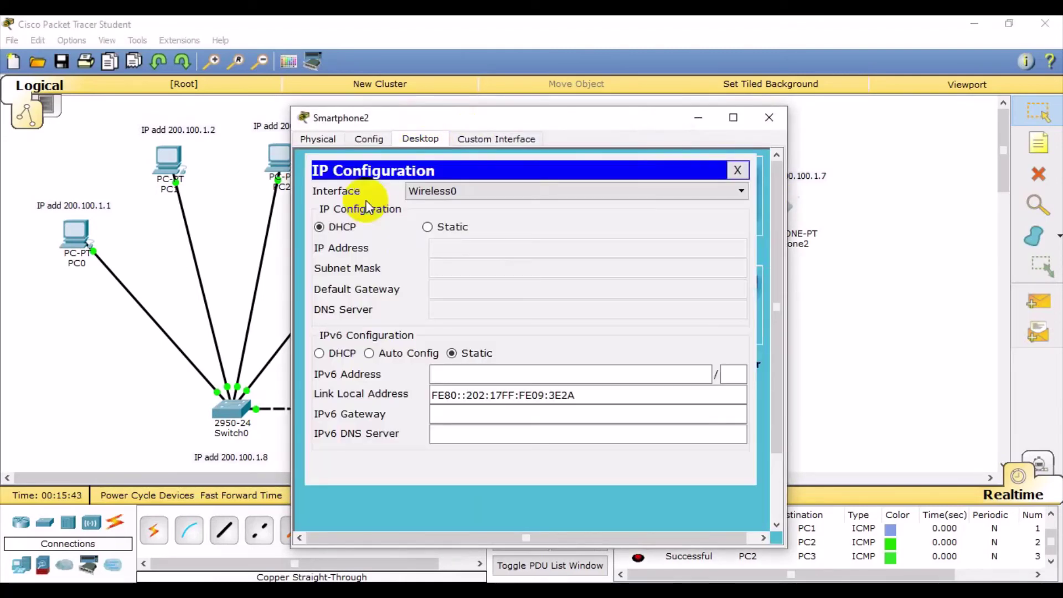
left_click(430, 227)
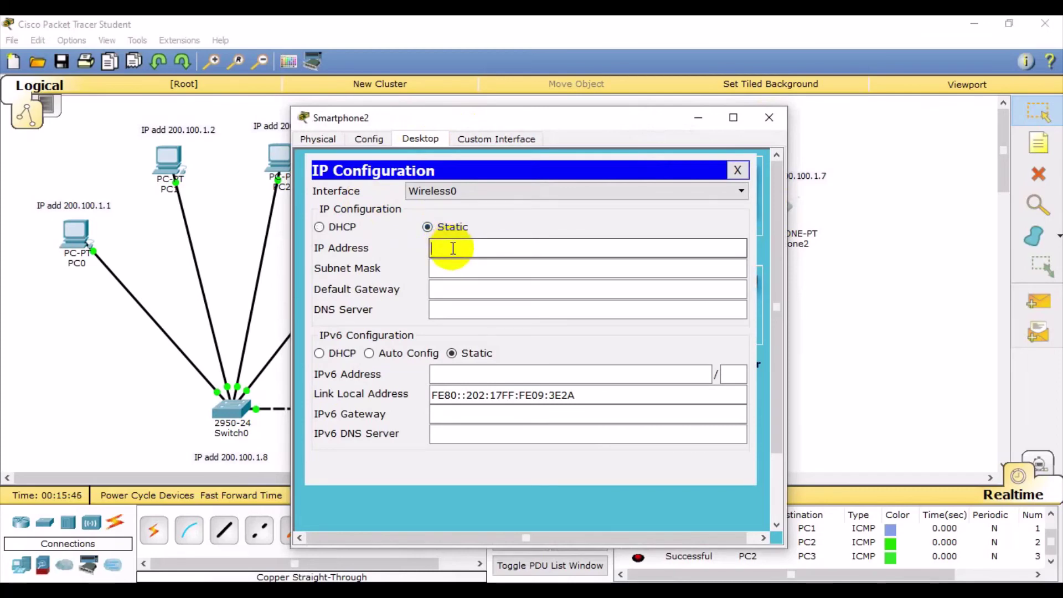
type("200.100.1.7")
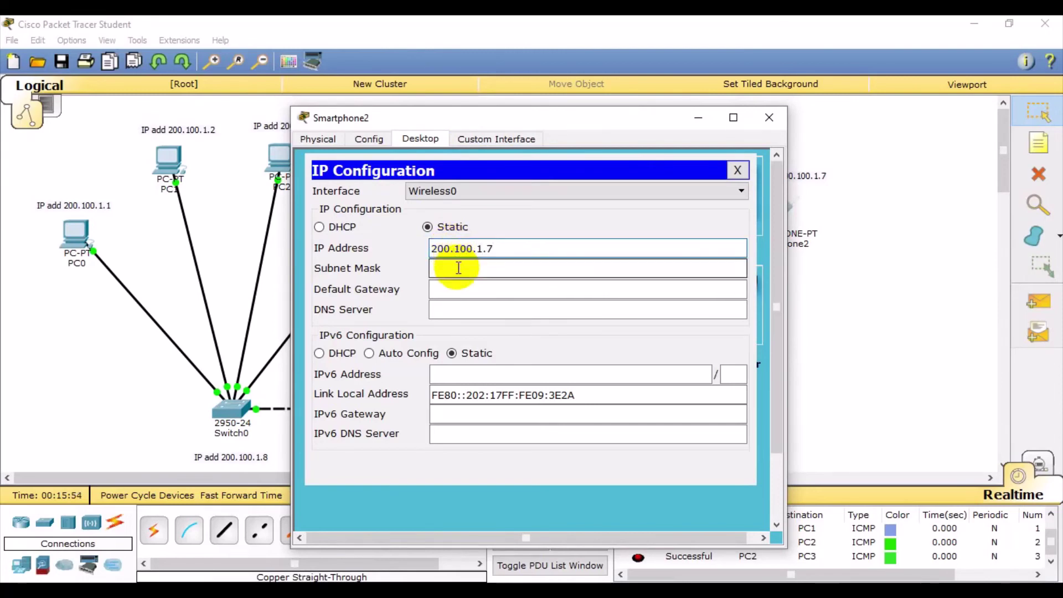
left_click(454, 269)
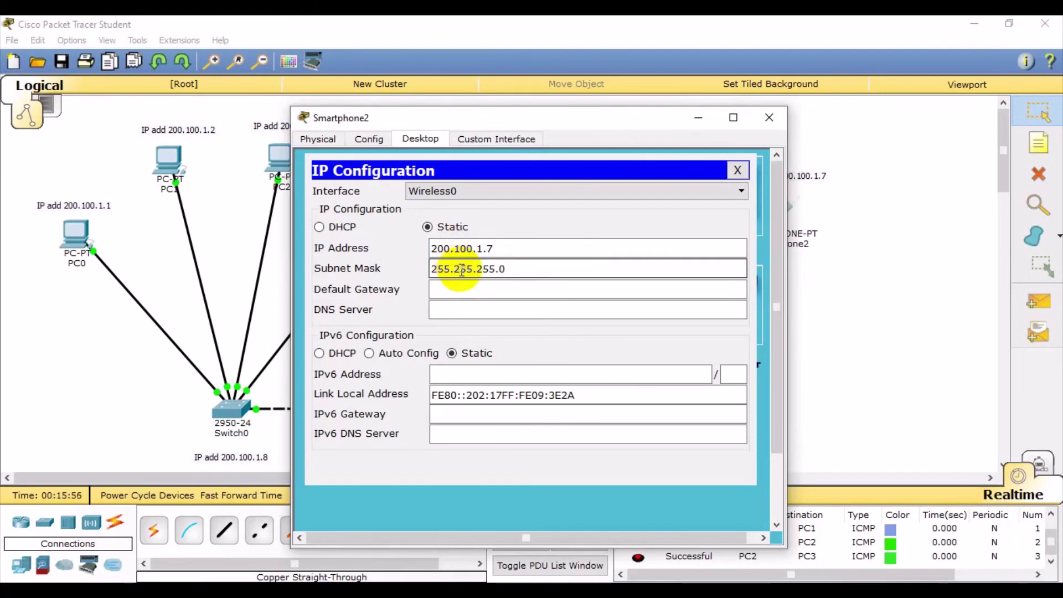
left_click(476, 289)
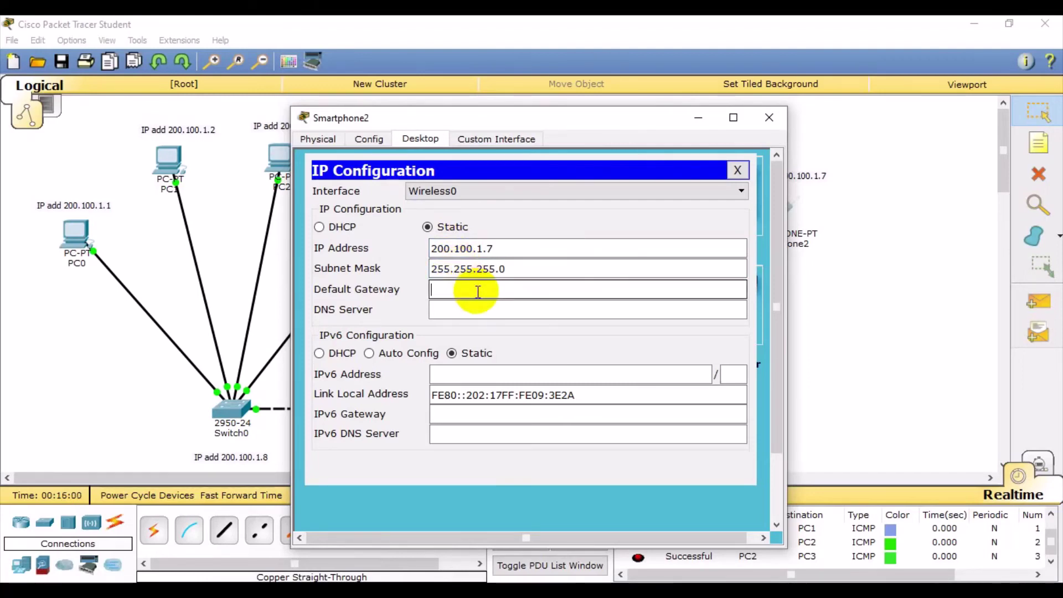
type("200.100.1.8")
left_click(491, 230)
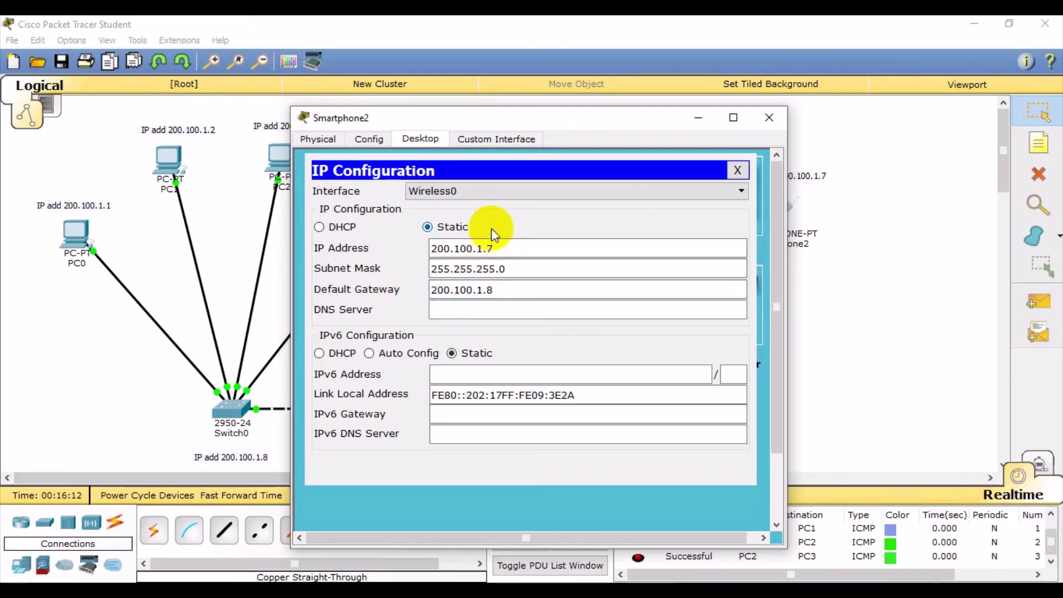
left_click(552, 286)
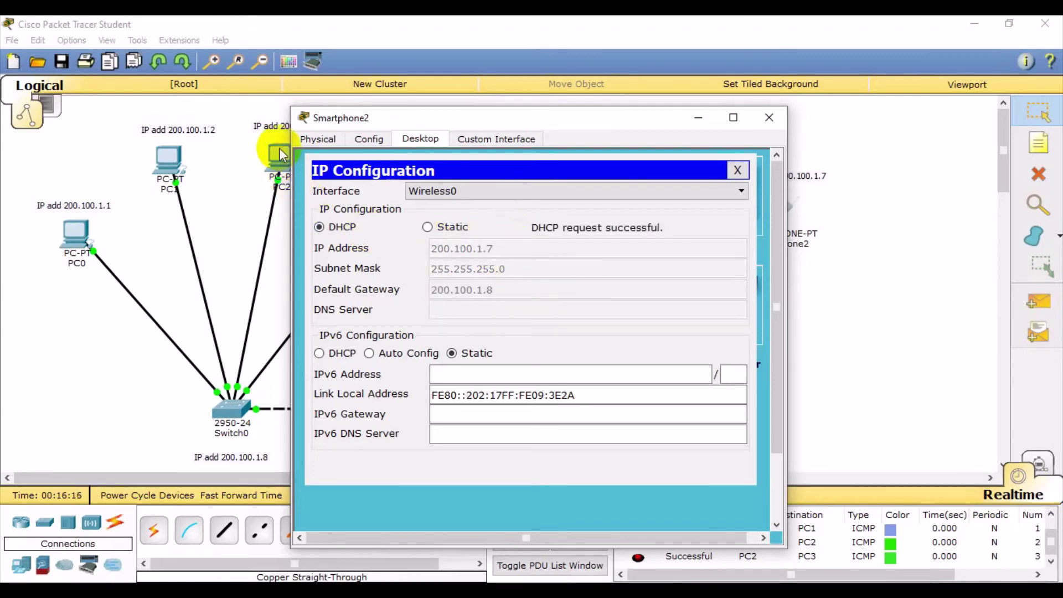
Set the SSID of Smartphone2's Wireless0 interface to Unwahas.
left_click(360, 143)
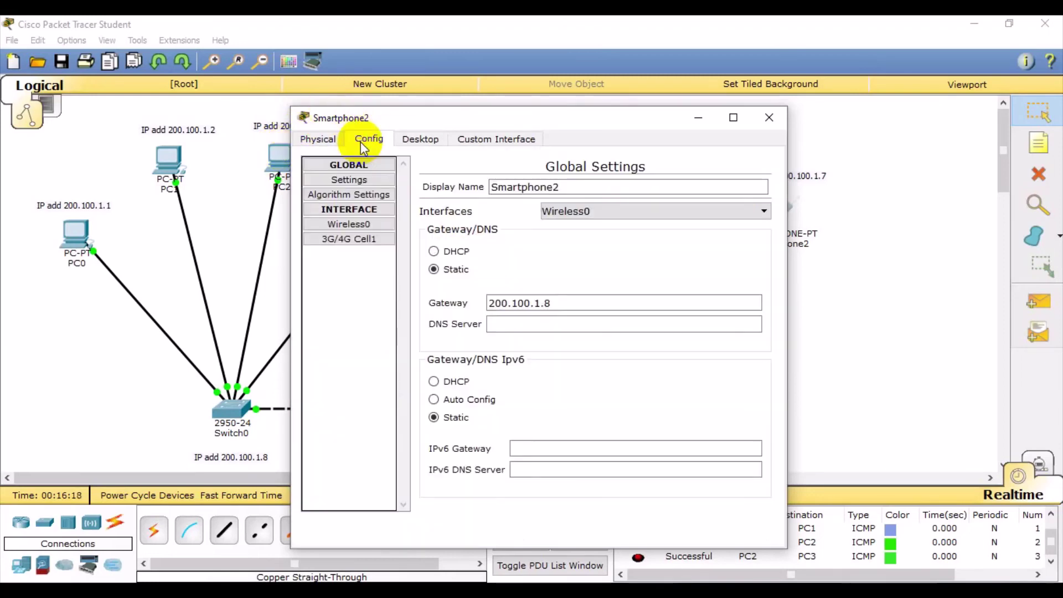
left_click(374, 227)
left_click(648, 231)
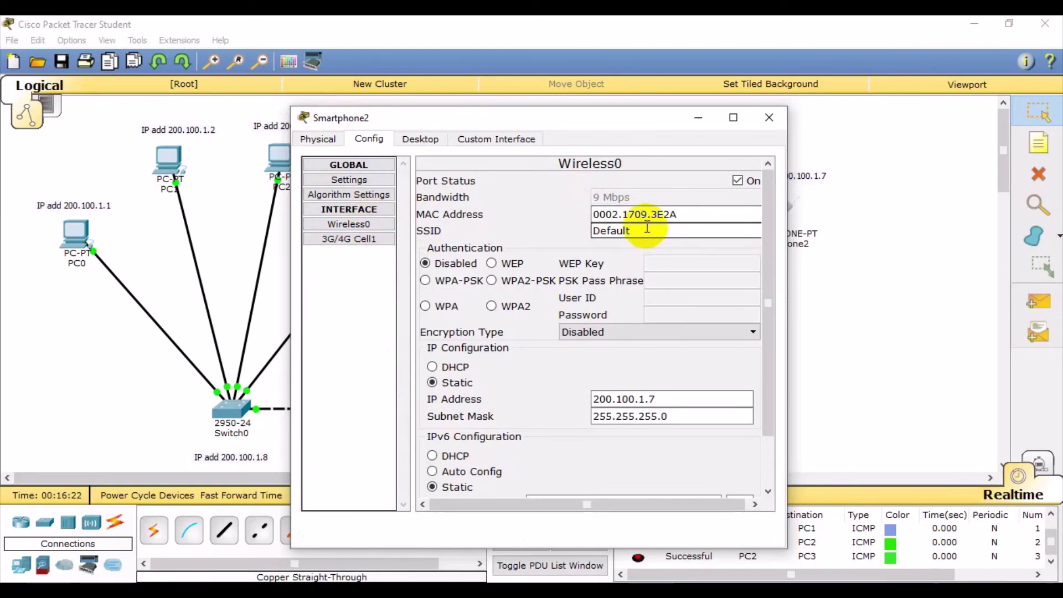
key("BackSpace")
key("BackSpace")
key("BackSpace")
key("BackSpace")
key("BackSpace")
key("BackSpace")
key("BackSpace")
type("Unwahas")
Set Smartphone2's wireless authentication to WPA2-PSK, enter the PSK pass phrase, and close its window.
left_click(493, 281)
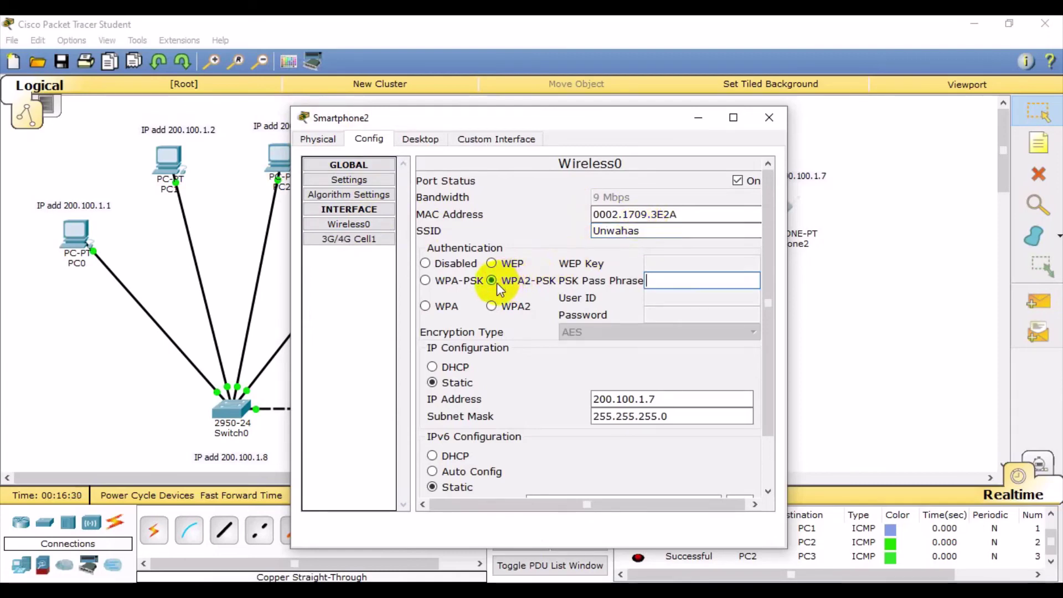
type("u")
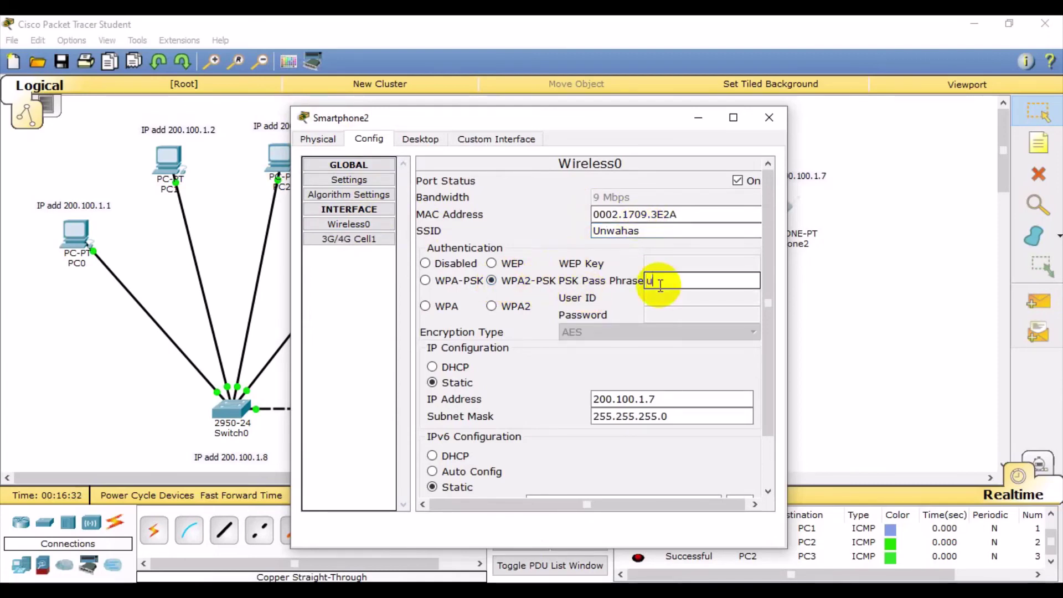
type("nwahass")
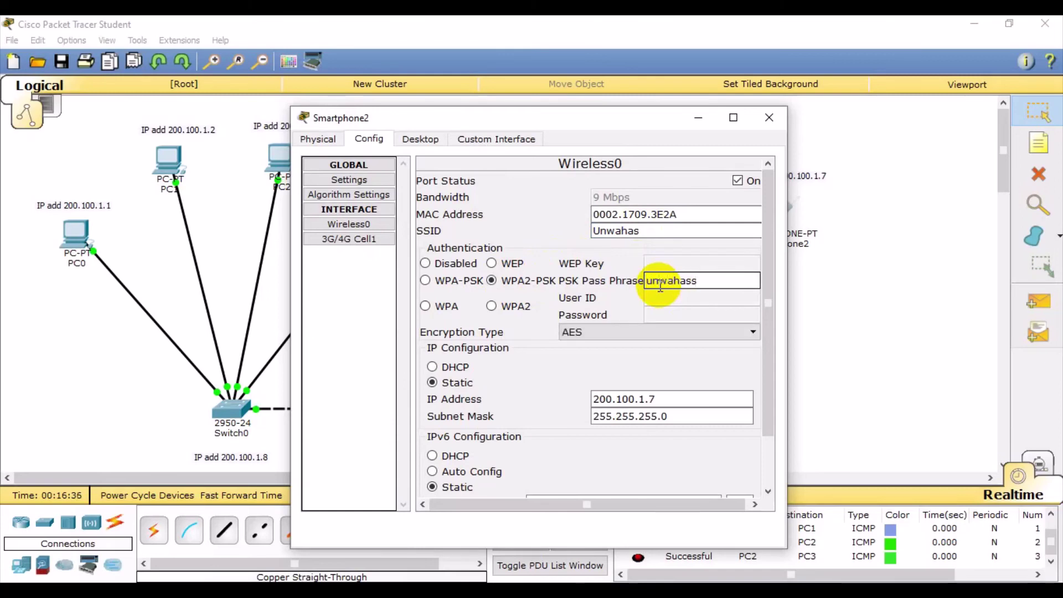
left_click(770, 116)
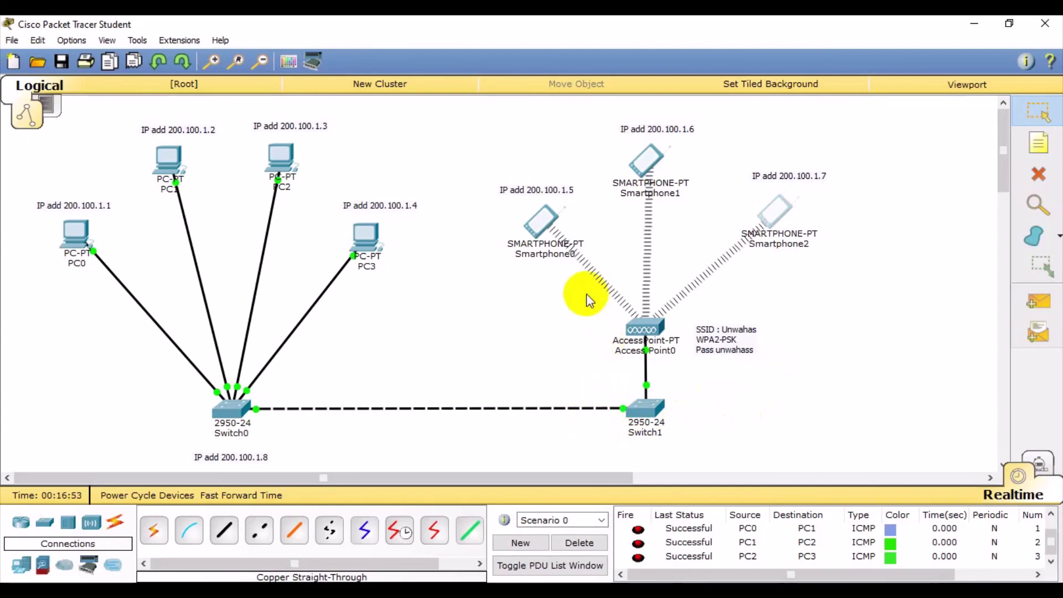
Ping 200.100.1.8 twice from Smartphone0's Command Prompt to test its connectivity, and close the phone's window.
left_click(535, 227)
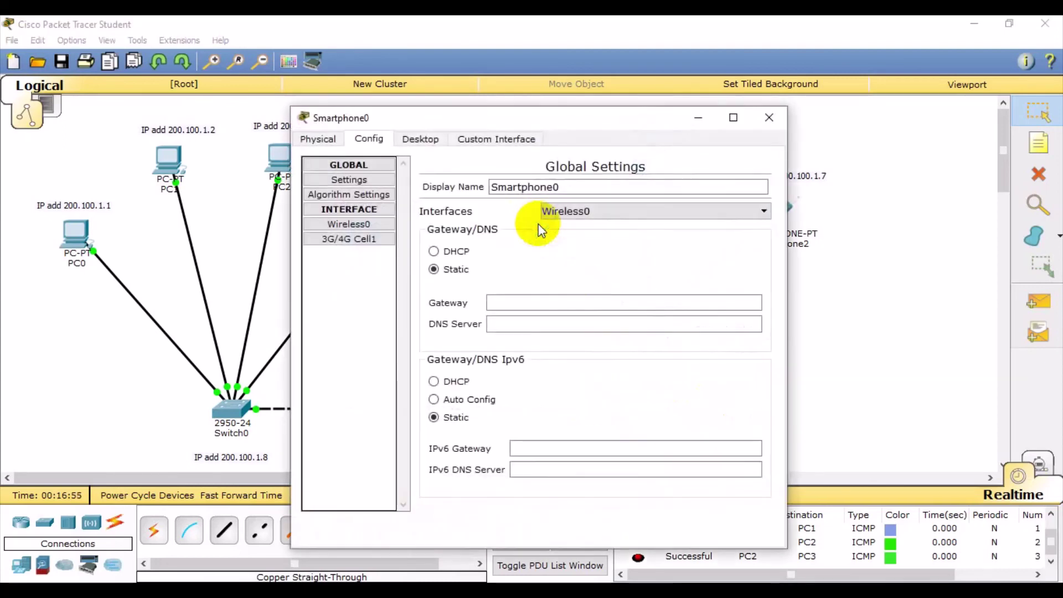
left_click(438, 143)
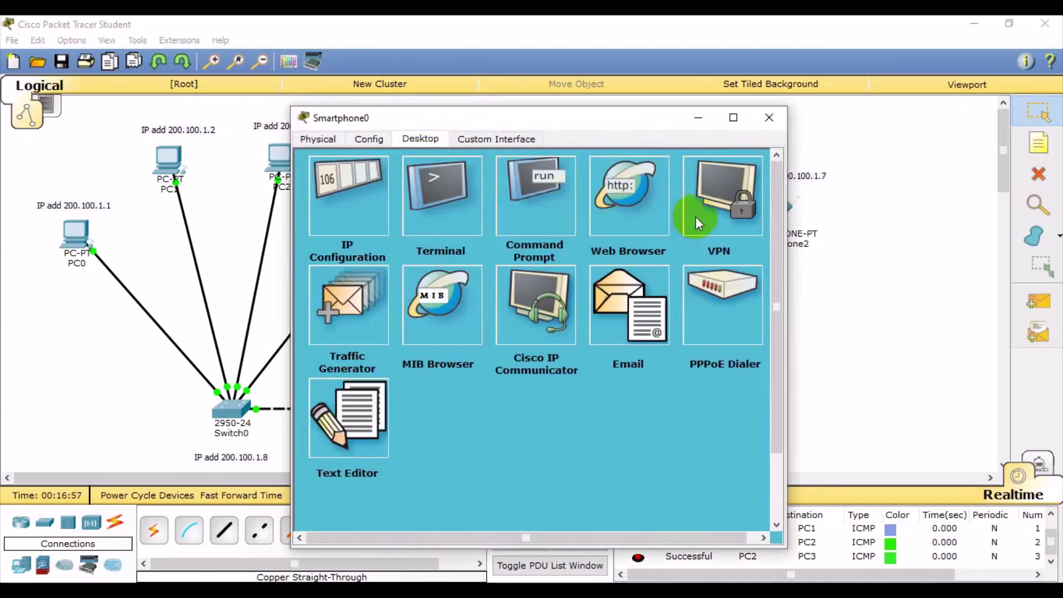
left_click(547, 215)
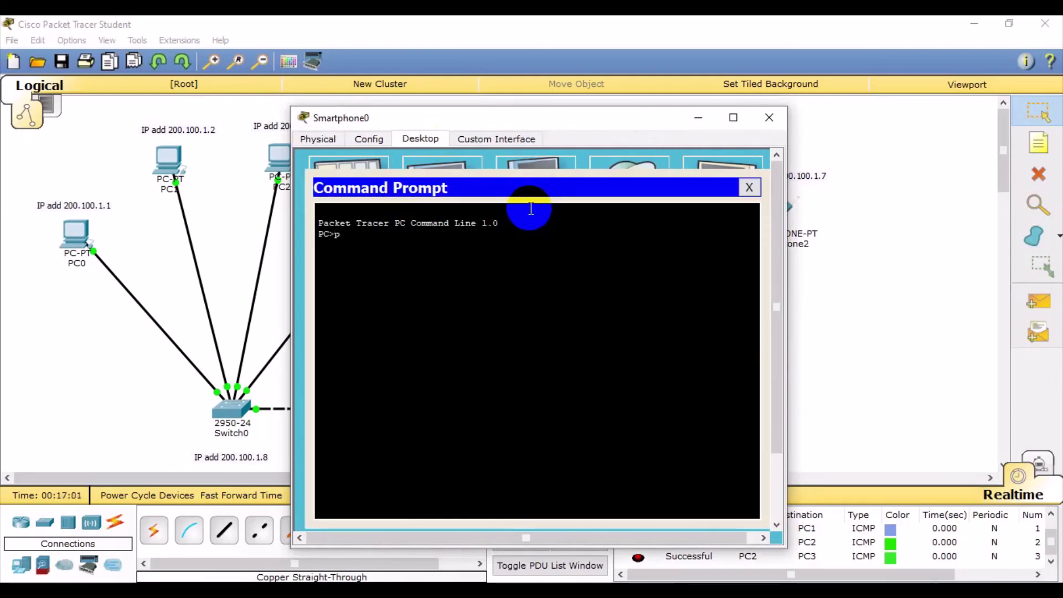
type("ing 200.100.1.8")
key("Return")
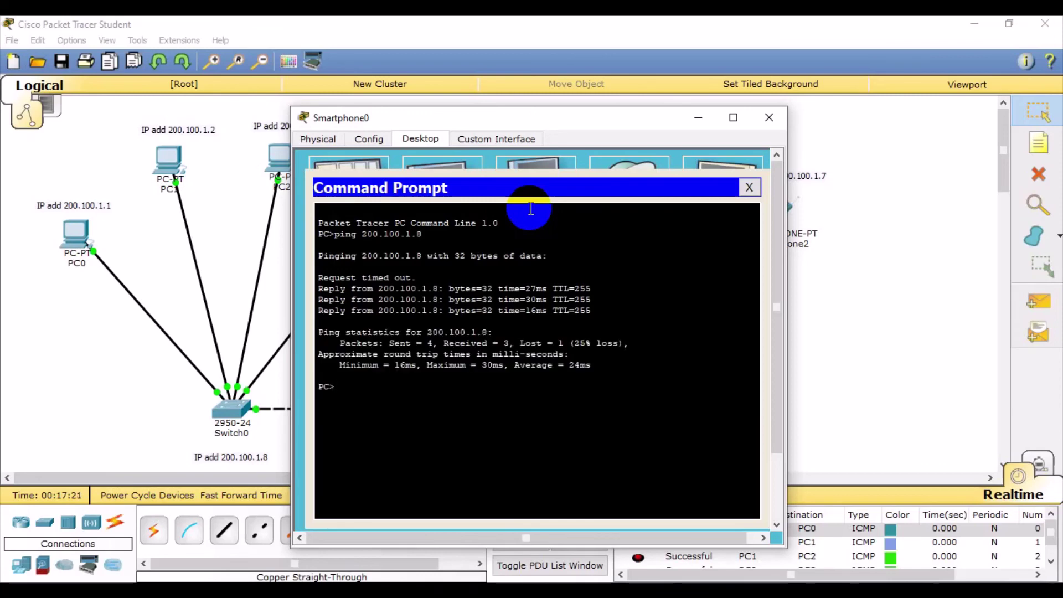
type("ping 200.100.1.8")
key("Return")
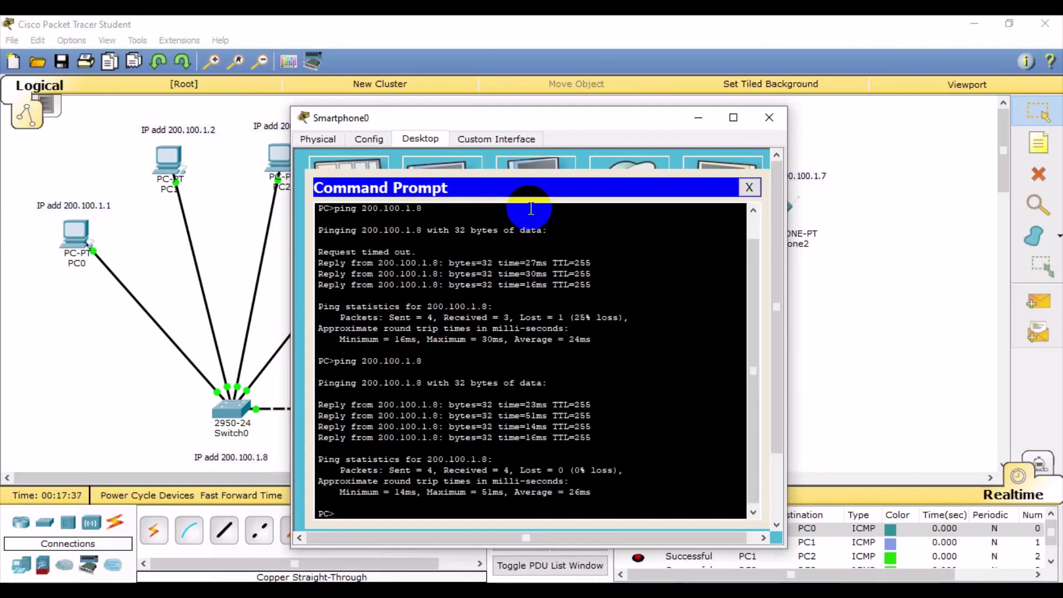
left_click(531, 209)
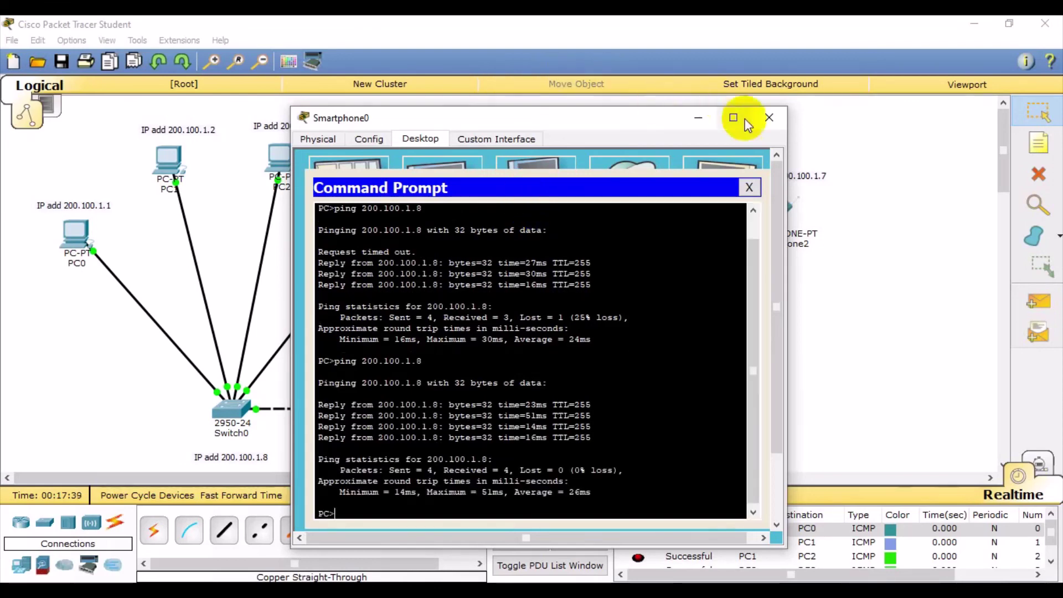
left_click(771, 118)
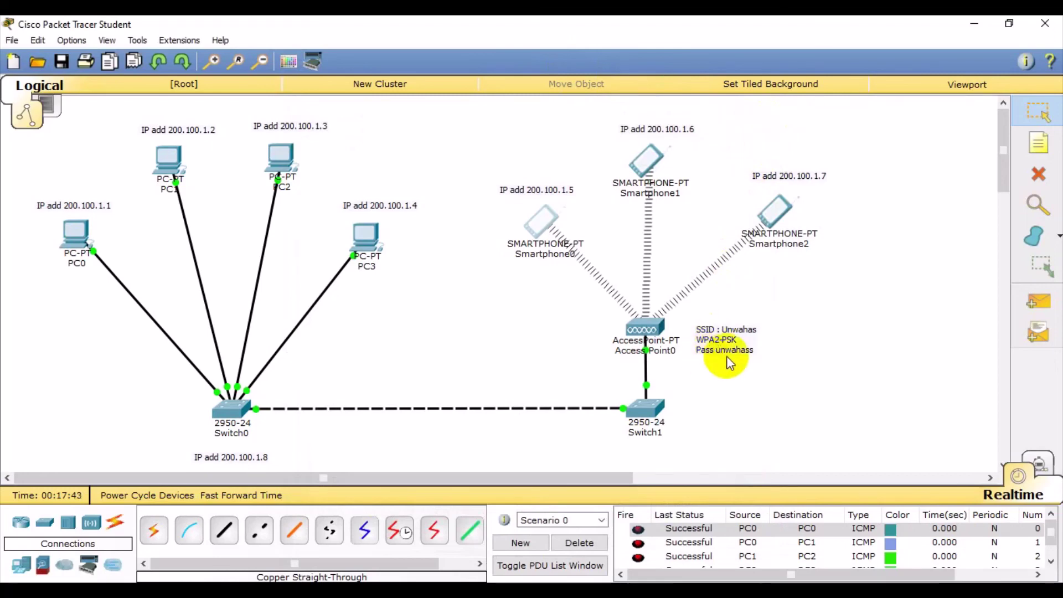
Send a simple PDU from Smartphone0 to Smartphone1 and check its entry in the PDU list.
left_click(1048, 305)
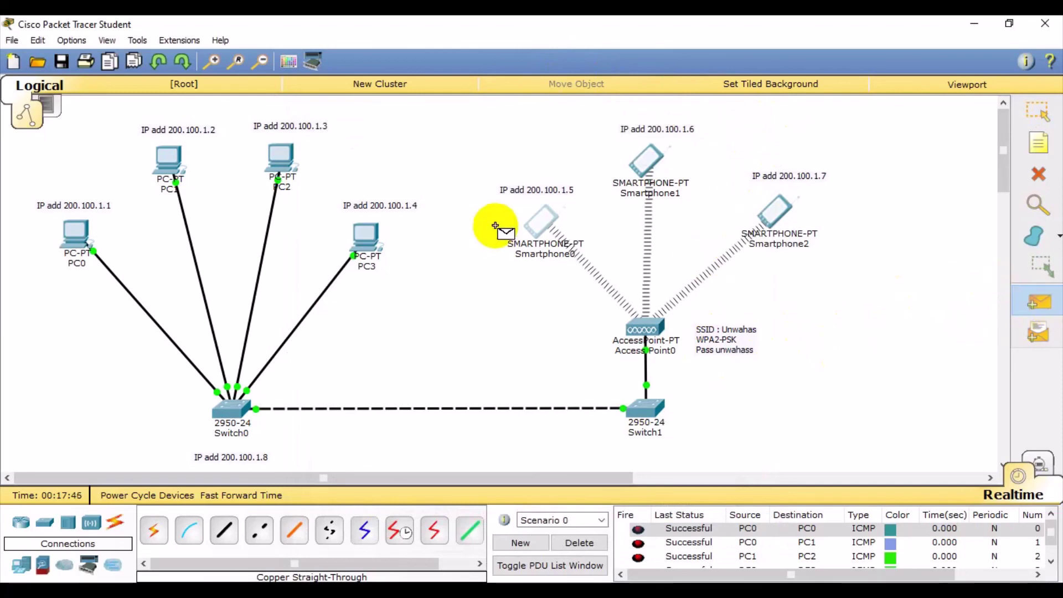
left_click(534, 228)
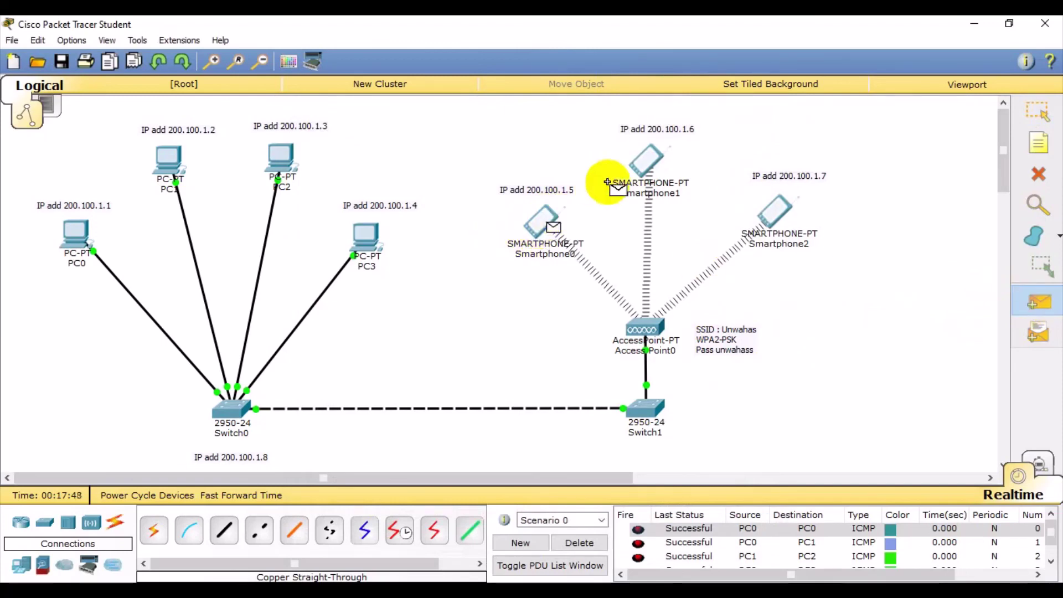
left_click(645, 164)
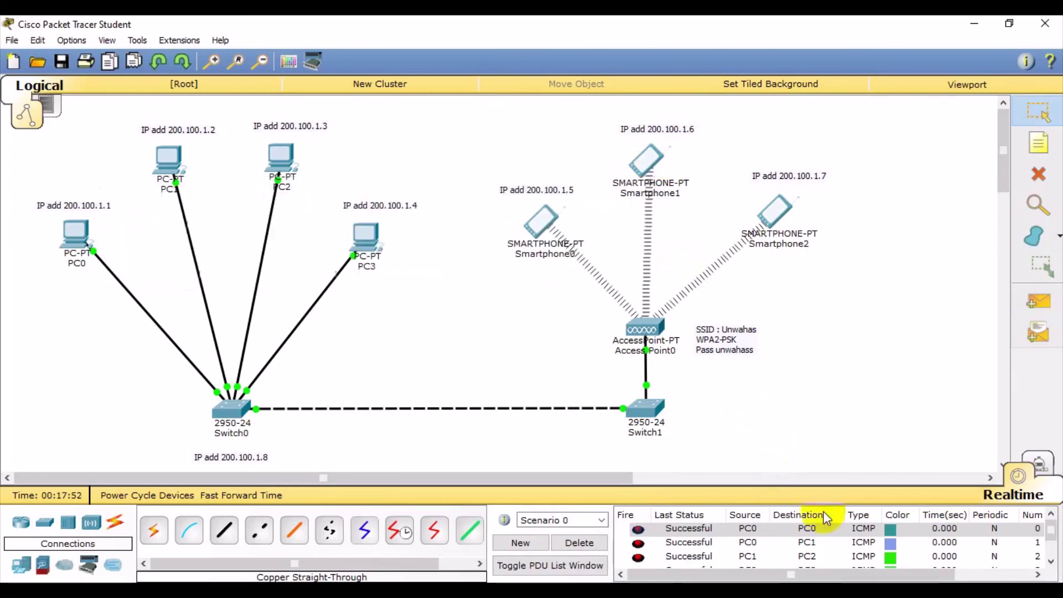
scroll(822, 540, "down", 1)
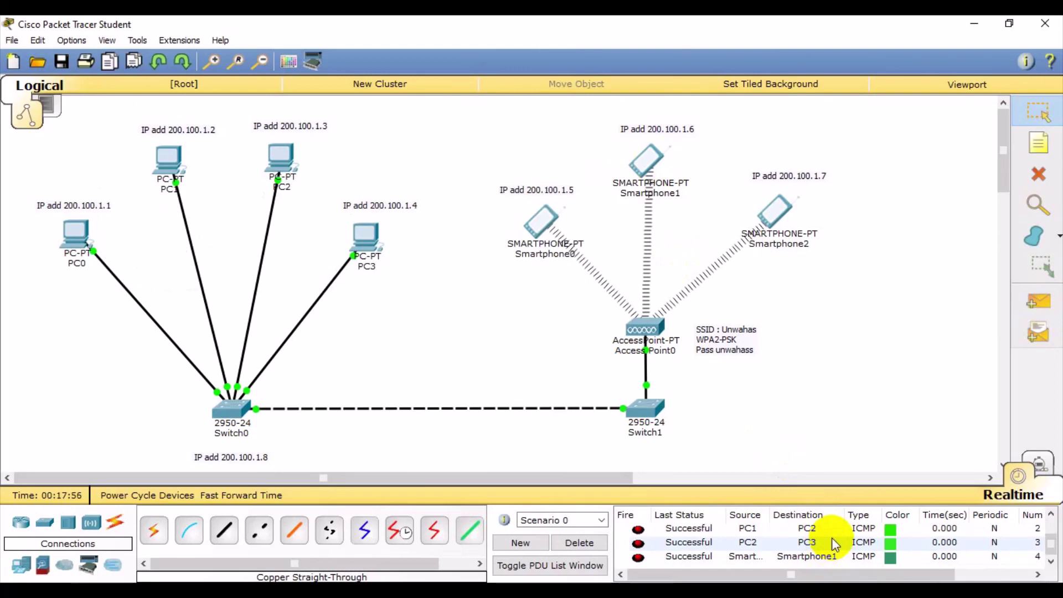
Send a simple PDU from Smartphone1 to Smartphone2 and check its entry in the PDU list.
left_click(1037, 304)
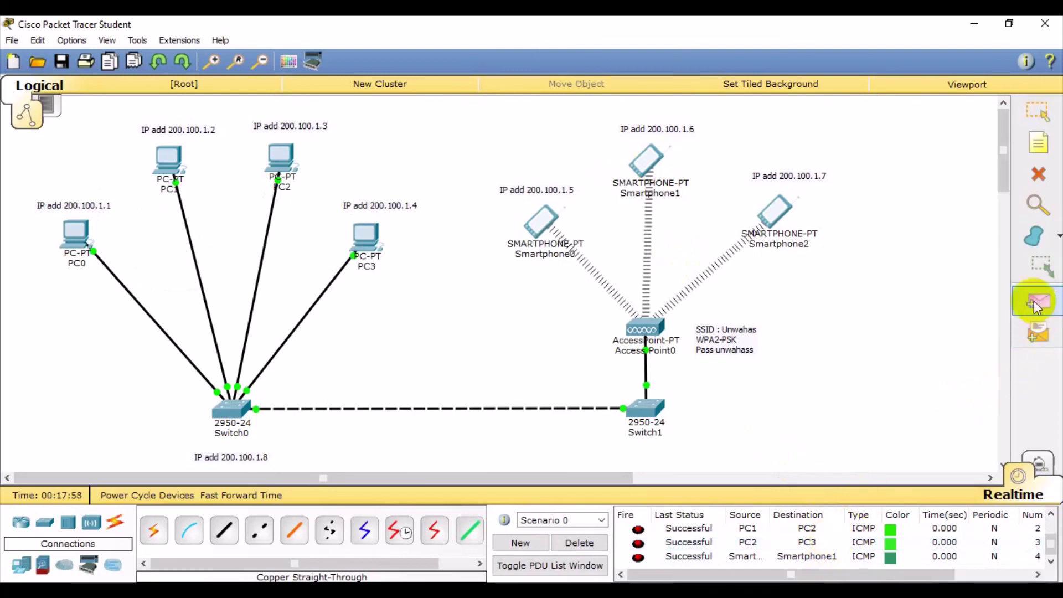
left_click(650, 158)
left_click(779, 209)
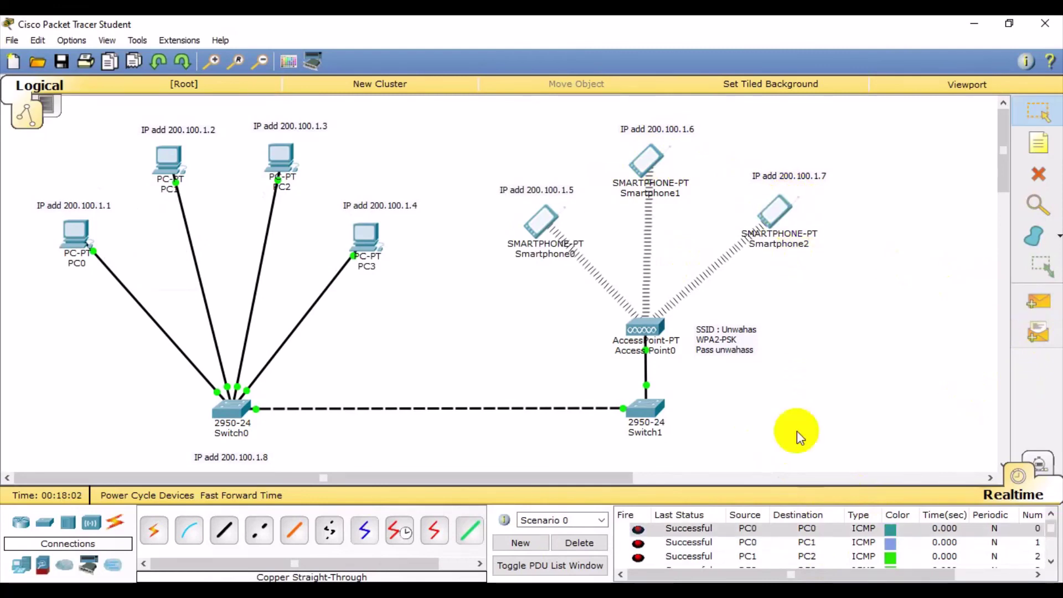
scroll(822, 563, "down", 1)
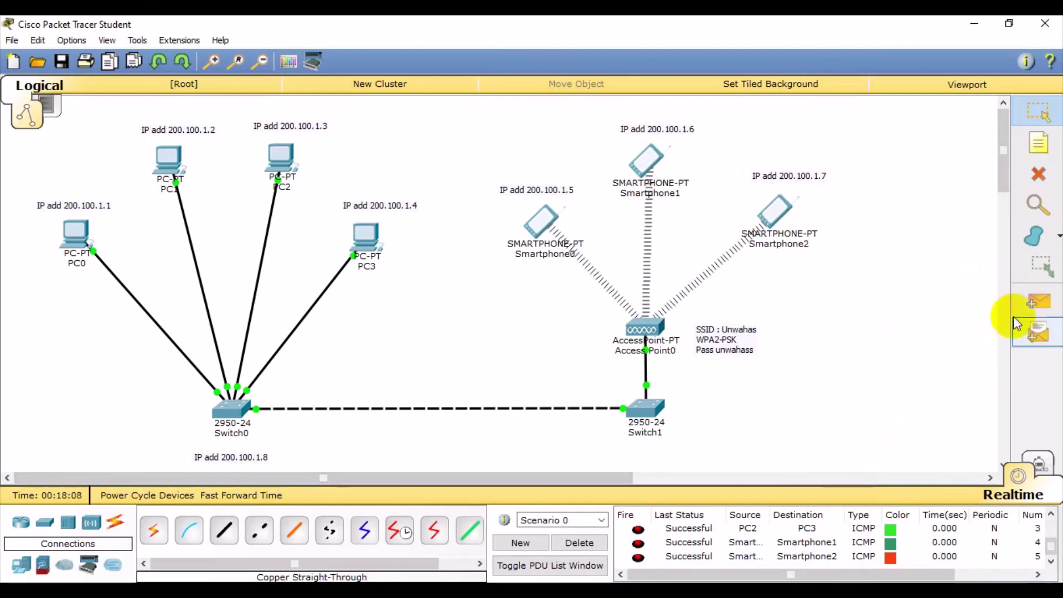
Send a simple PDU from PC0 to Smartphone2 to test the wired-to-wireless connection.
left_click(1041, 302)
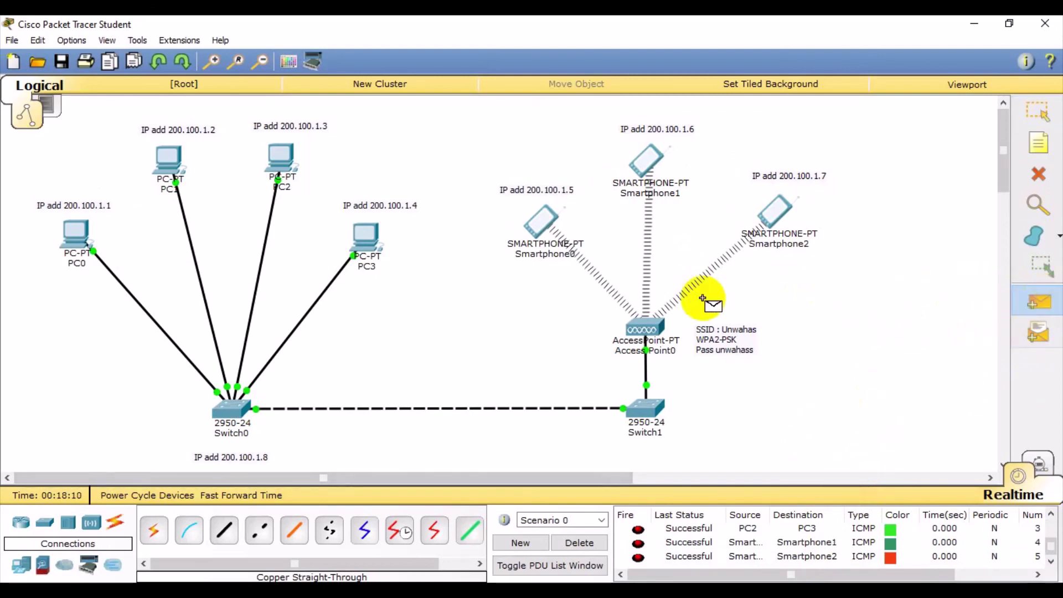
left_click(76, 264)
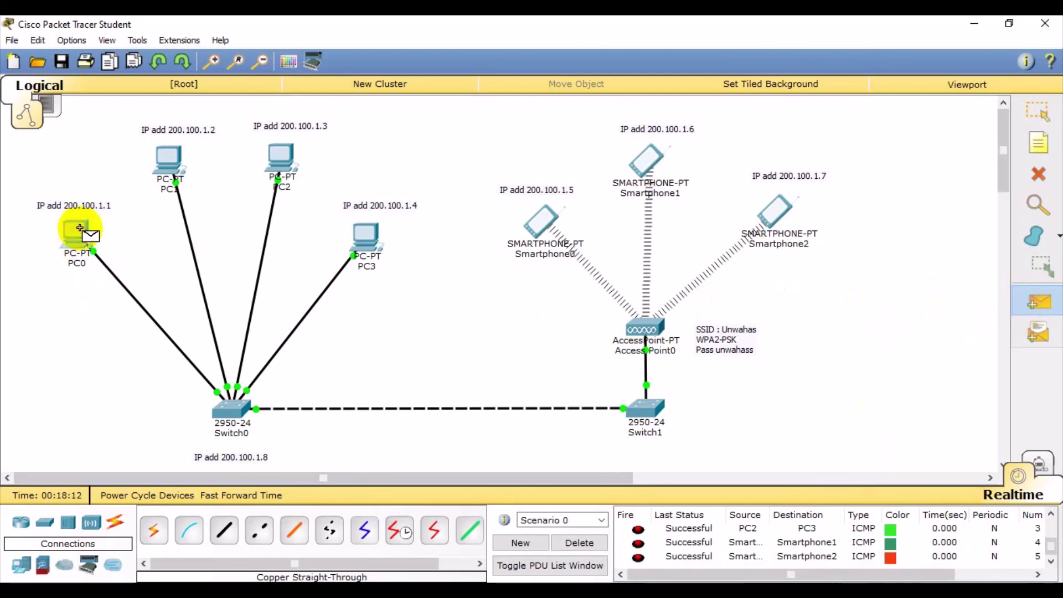
left_click(770, 220)
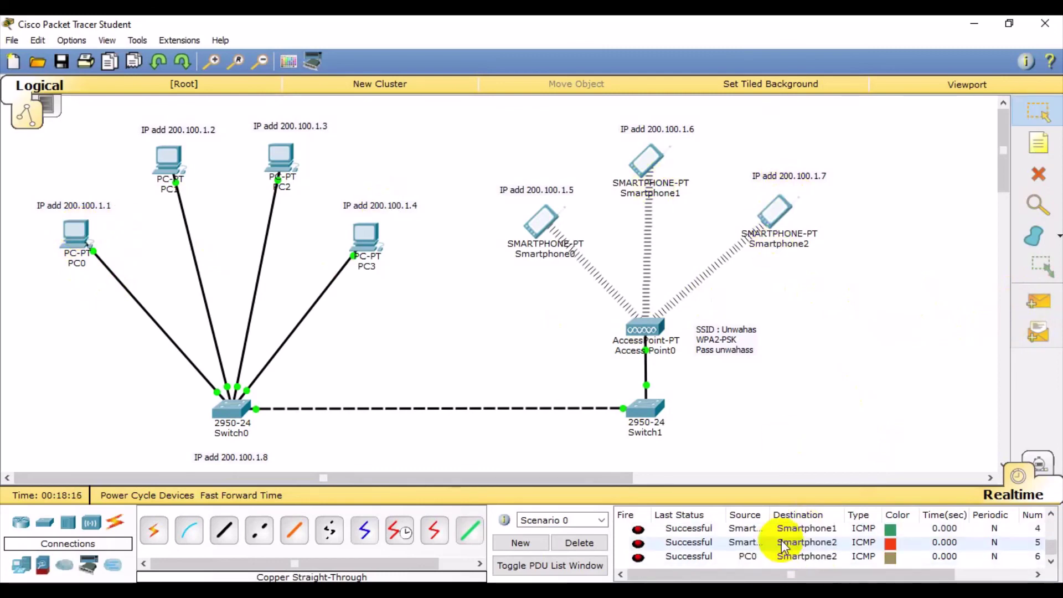